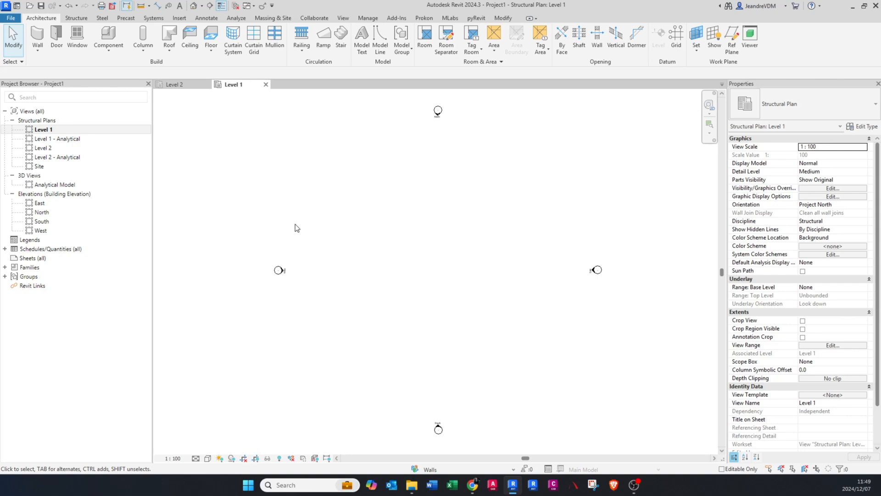
# Step: Look up the keyboard shortcut assigned to the Structural Framing: Beam command, then close the shortcut list
pyautogui.click(76, 18)
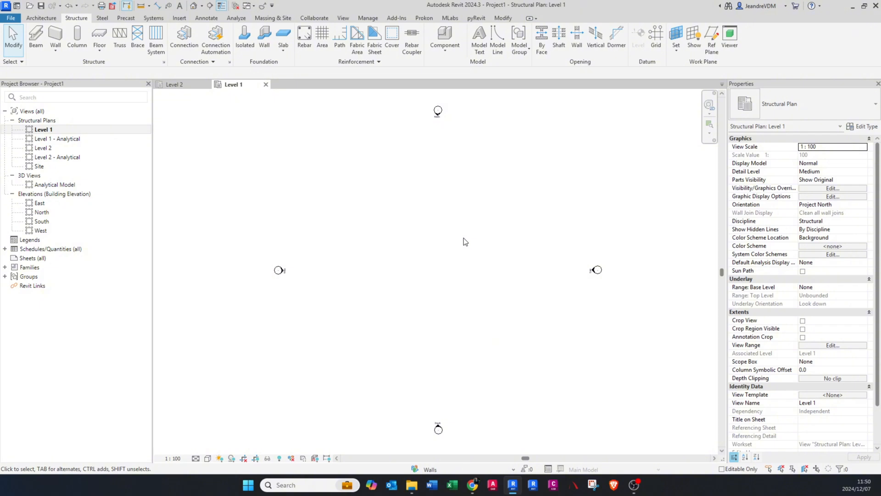
pyautogui.click(344, 19)
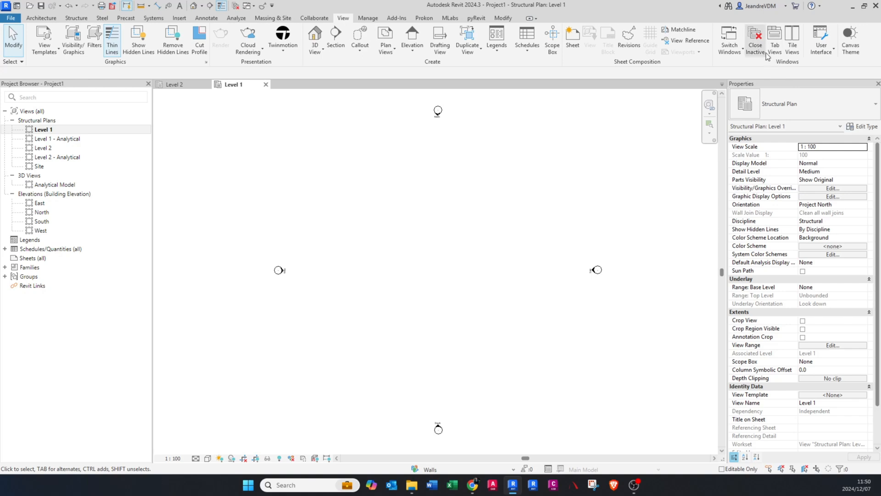
pyautogui.click(828, 46)
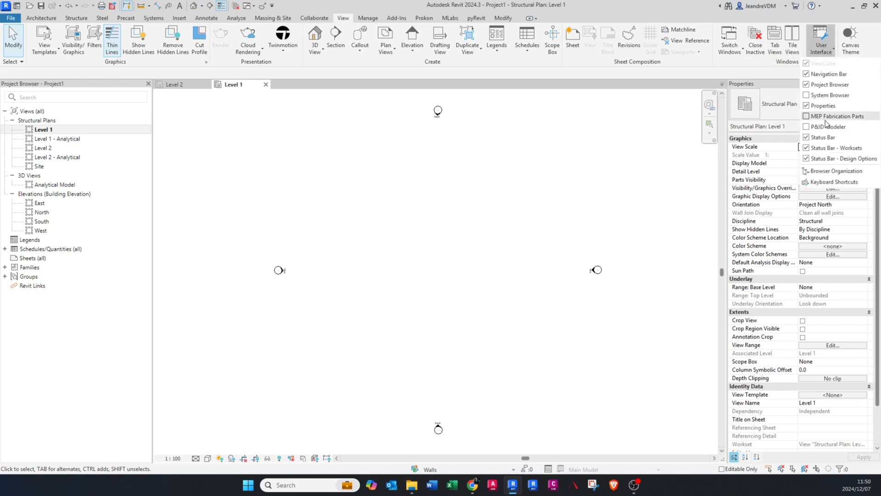
pyautogui.click(830, 182)
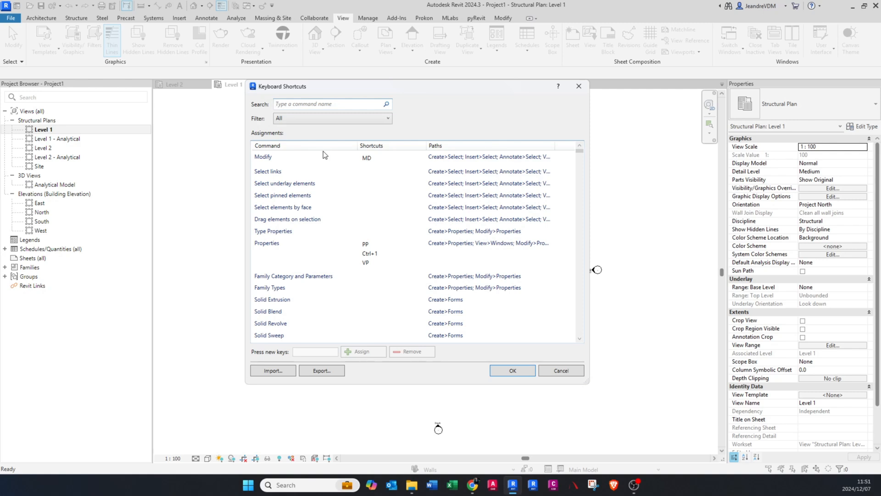
pyautogui.write('beam')
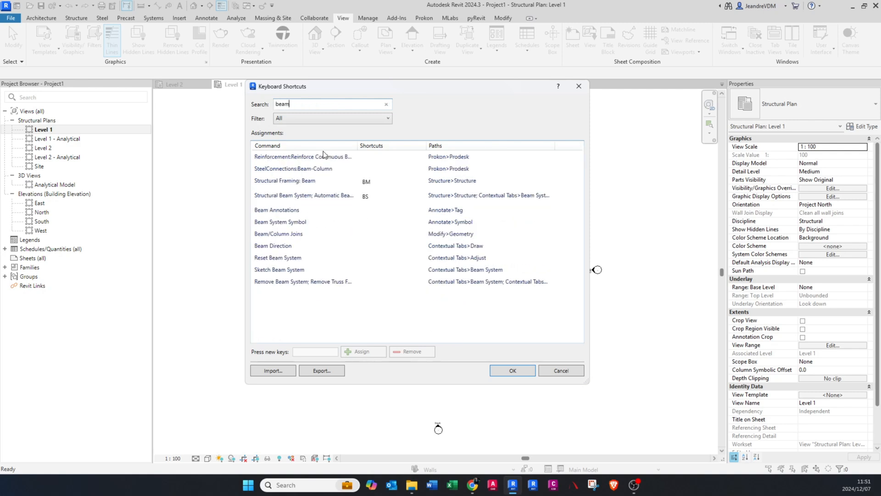
pyautogui.click(288, 183)
pyautogui.click(366, 184)
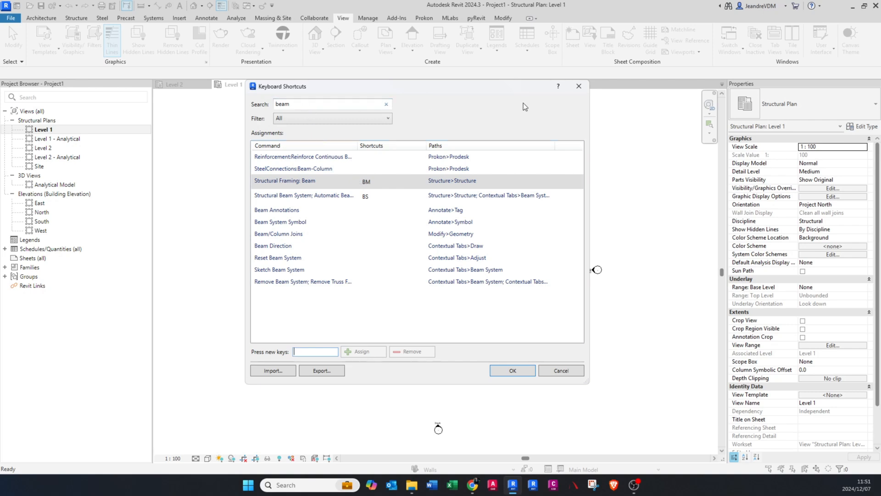
pyautogui.click(579, 86)
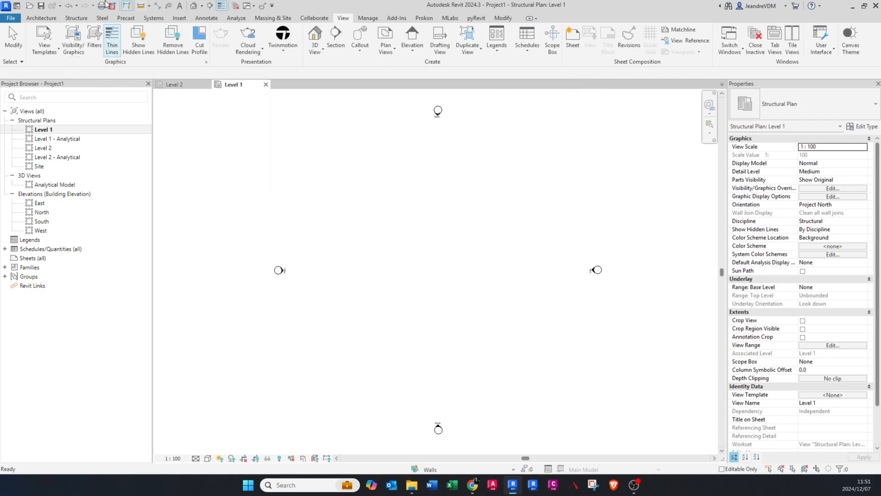
# Step: Assign the keyboard shortcut IF to the Structural Foundation: Isolated command and save the shortcut settings
pyautogui.click(43, 18)
pyautogui.click(77, 18)
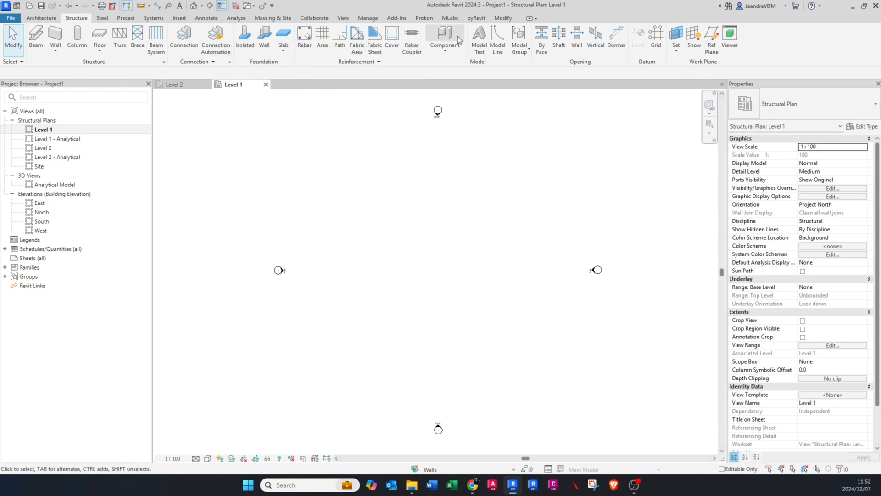
pyautogui.press('k')
pyautogui.press('s')
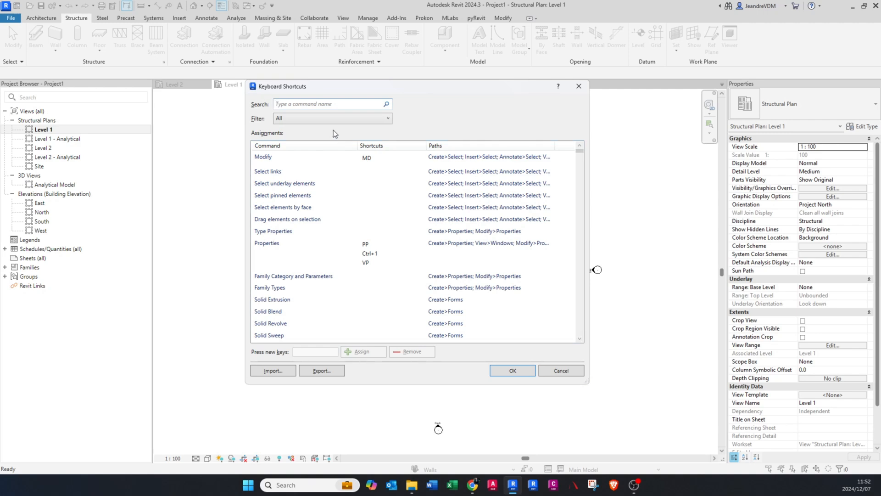
pyautogui.write('founda')
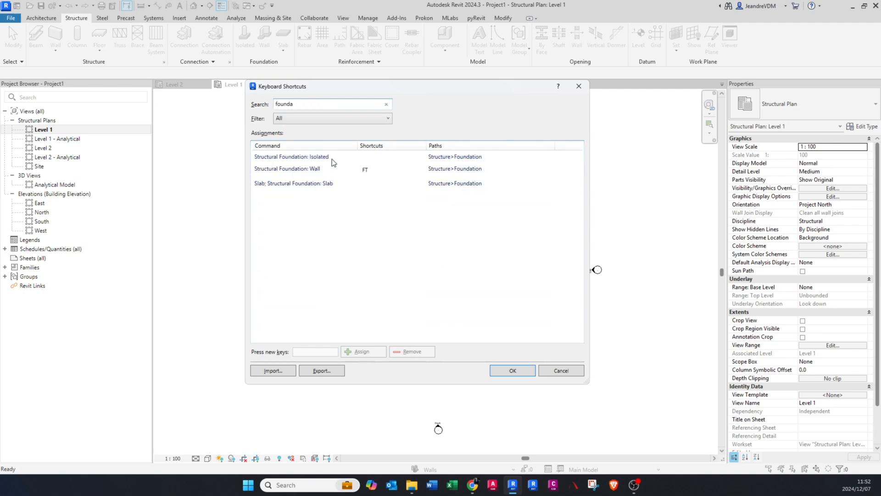
pyautogui.click(323, 157)
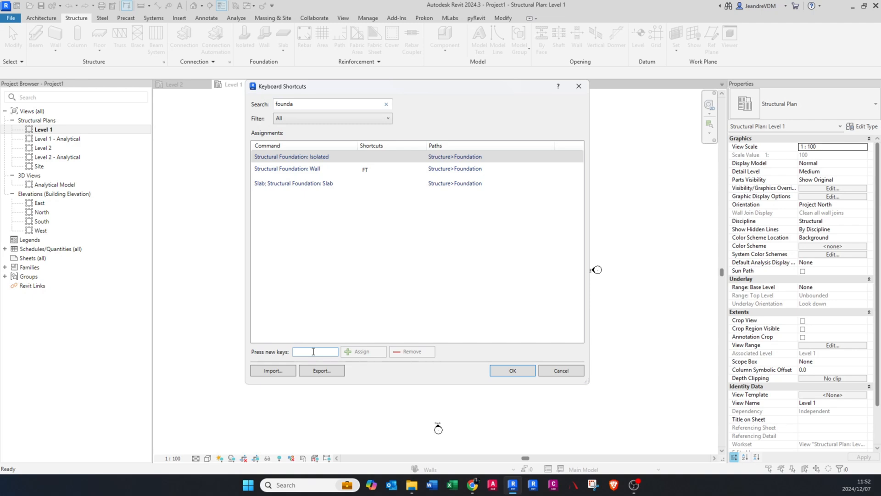
pyautogui.write('IS')
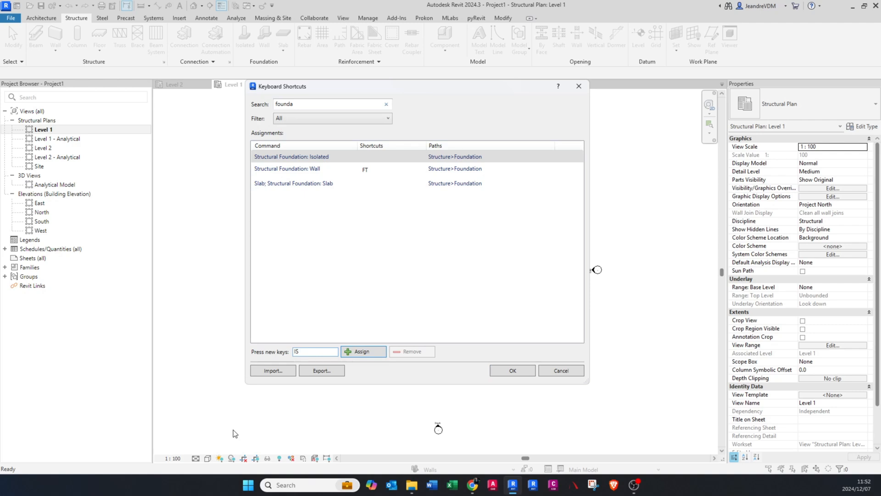
pyautogui.press('BackSpace')
pyautogui.write('F')
pyautogui.click(371, 351)
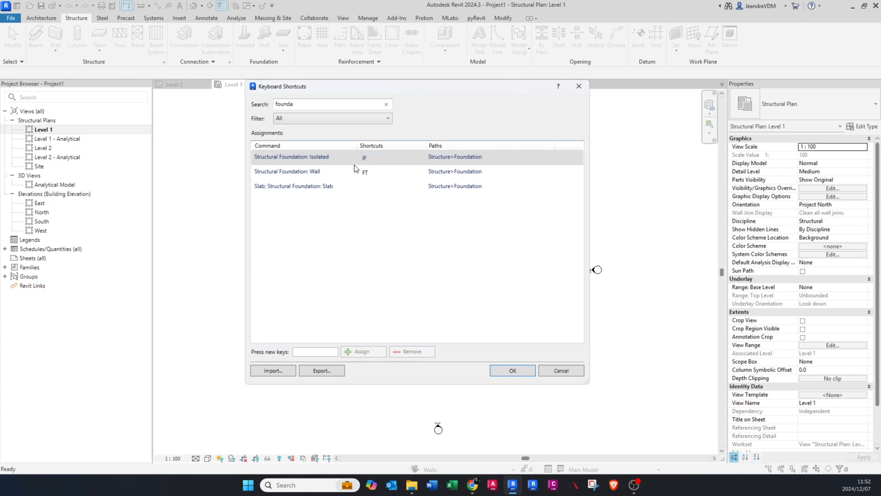
pyautogui.click(512, 370)
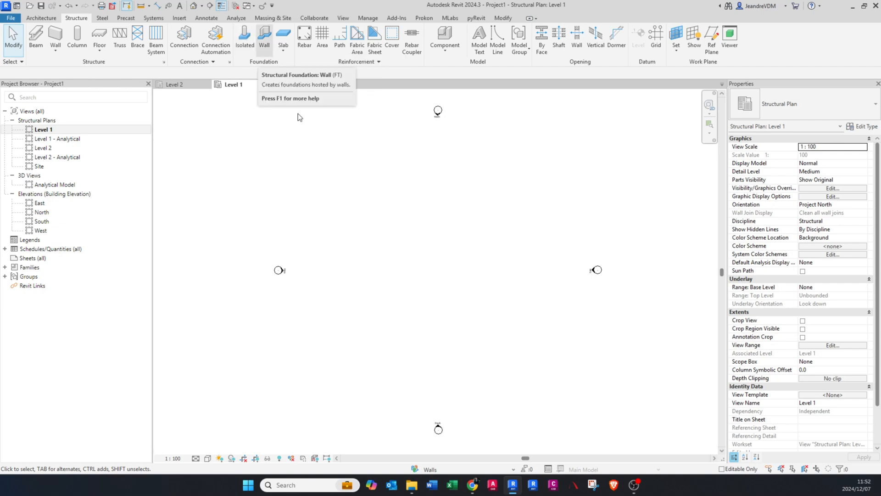
# Step: Place one 1800 x 1200 x 450mm rectangular isolated footing near the middle of the Level 1 plan
pyautogui.press('f')
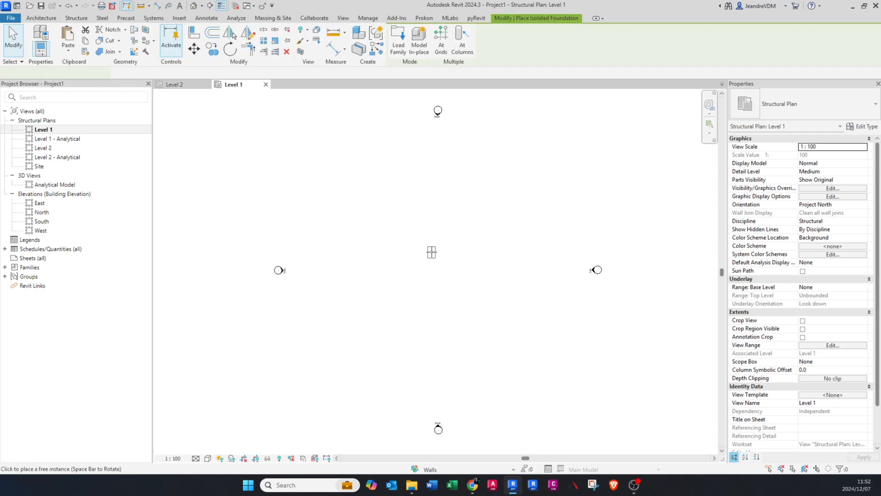
pyautogui.scroll(3, 429, 240)
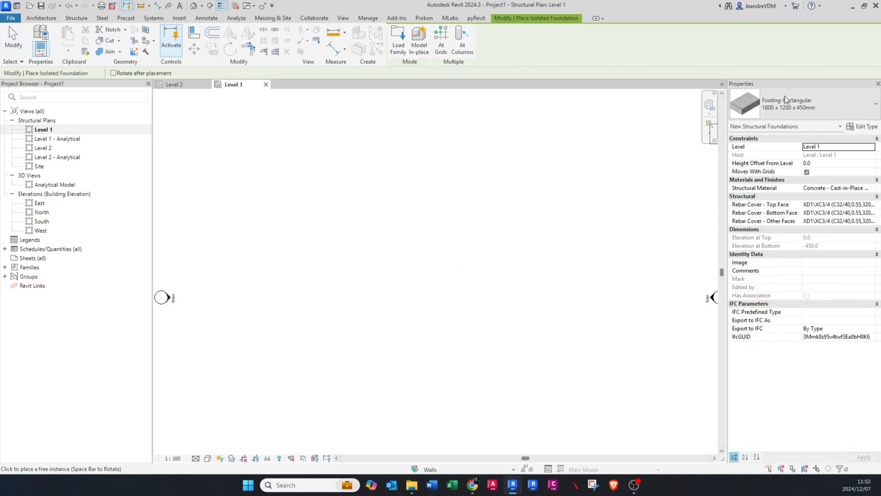
pyautogui.click(416, 269)
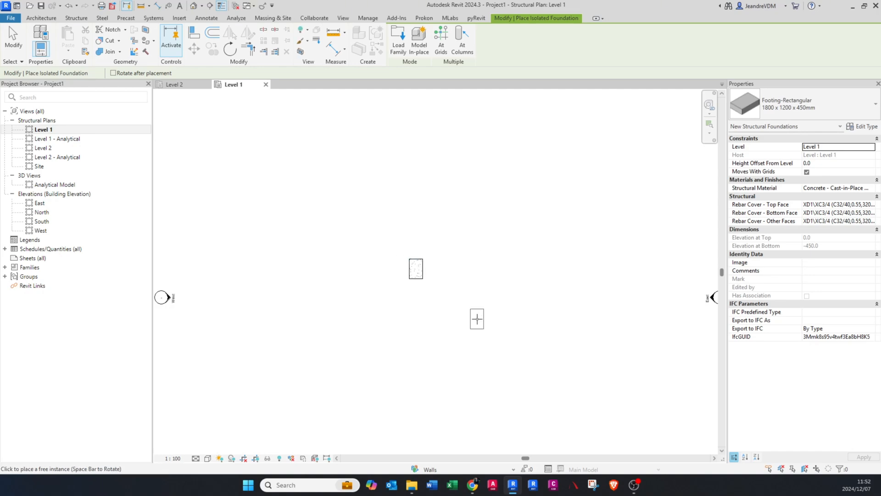
pyautogui.press('Escape')
pyautogui.press('Escape')
# Step: Delete the rectangular footing from the Level 1 plan and fit the whole plan in view
pyautogui.click(421, 279)
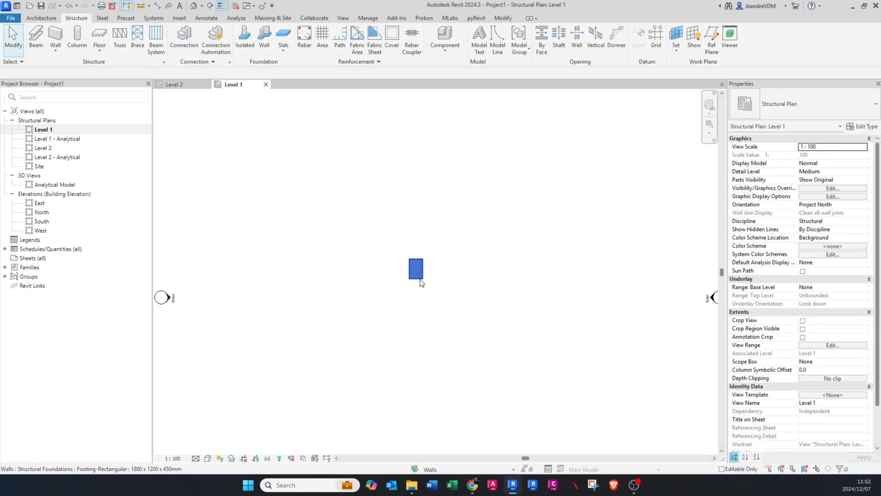
pyautogui.press('Delete')
pyautogui.middleClick(421, 279)
pyautogui.middleClick(421, 279)
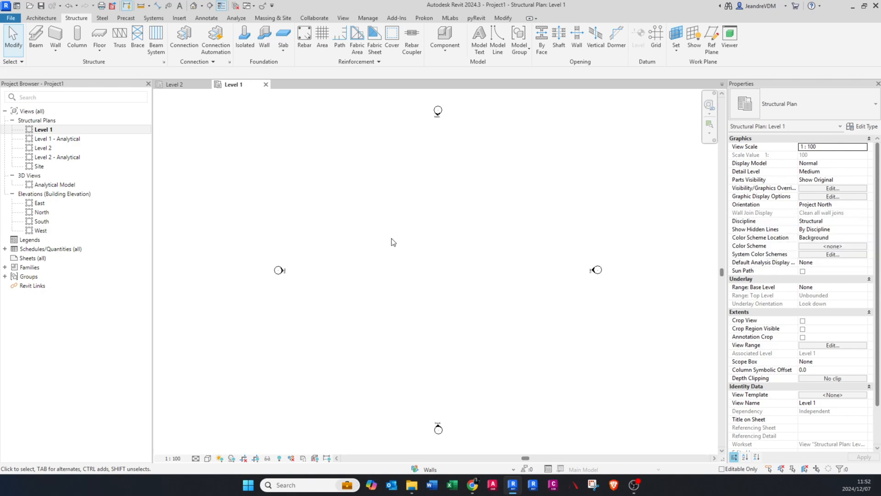
pyautogui.rightClick(374, 230)
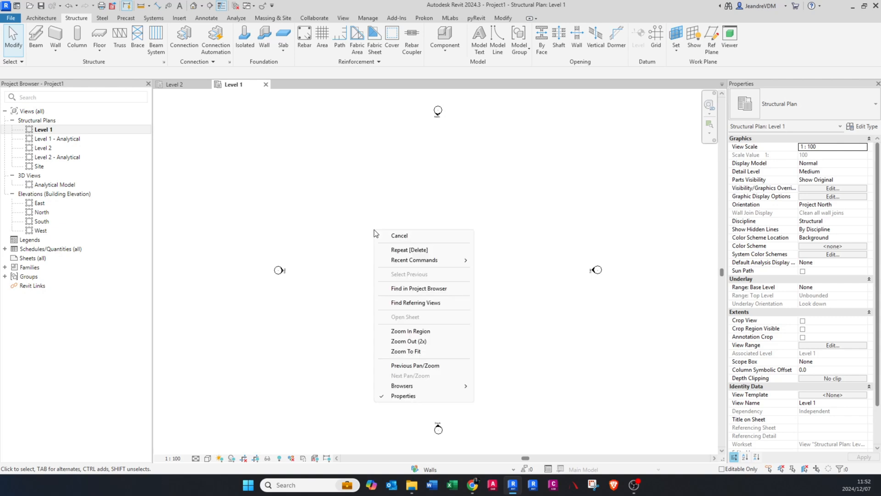
pyautogui.moveTo(437, 387)
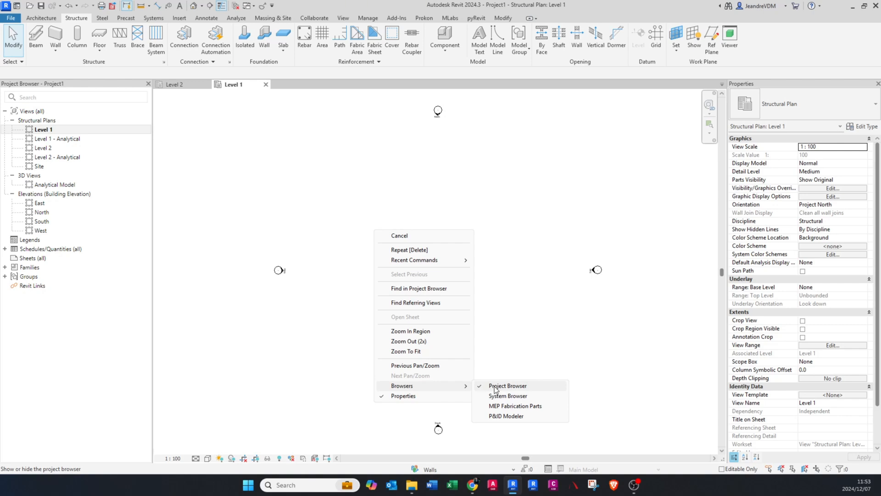
pyautogui.click(236, 254)
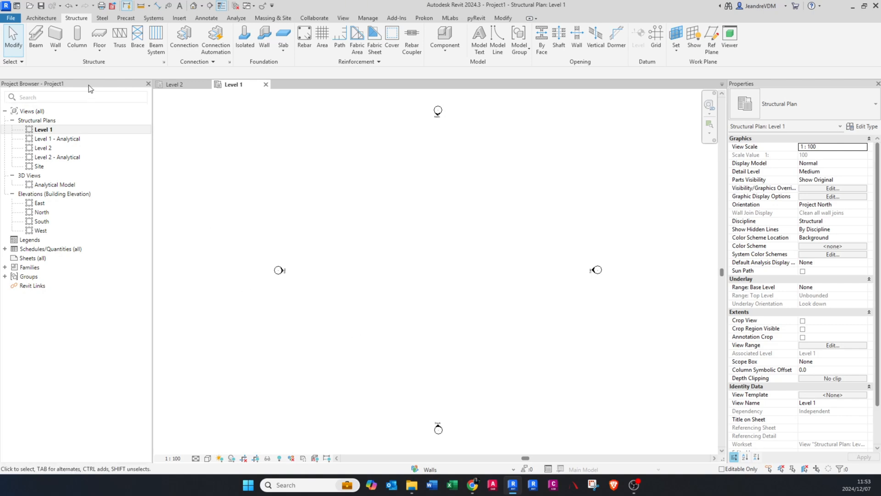
# Step: Undock the Project Browser and leave it floating at the side of the drawing area
pyautogui.moveTo(89, 85)
pyautogui.mouseDown()
pyautogui.moveTo(322, 156)
pyautogui.moveTo(71, 137)
pyautogui.moveTo(67, 104)
pyautogui.moveTo(98, 94)
pyautogui.mouseUp()
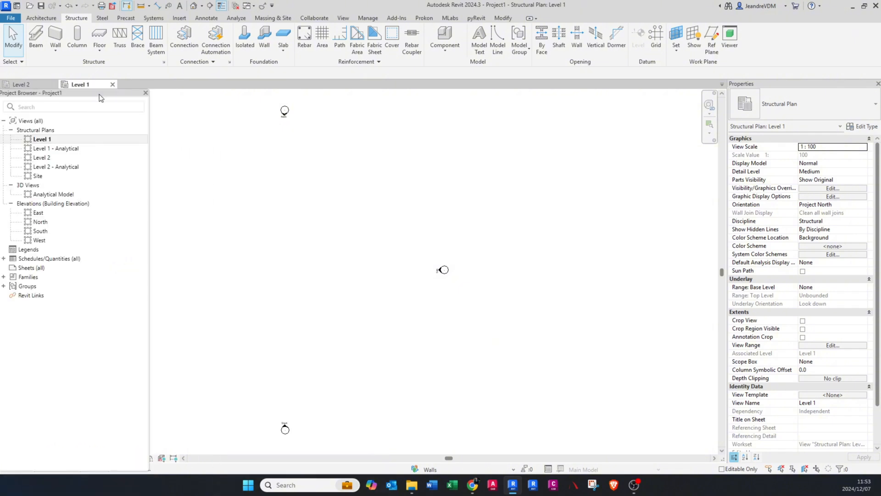
pyautogui.moveTo(78, 123); pyautogui.dragTo(104, 94)
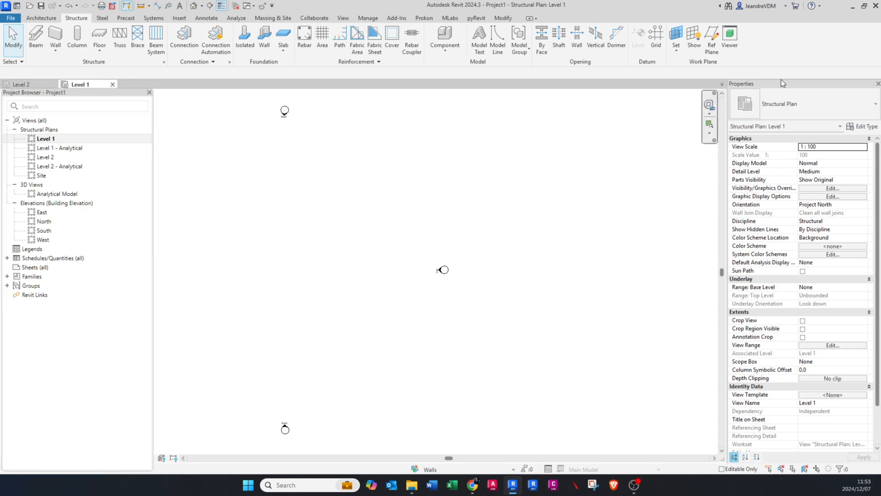
# Step: Dock the floating Properties palette back at the side of the drawing area
pyautogui.rightClick(411, 170)
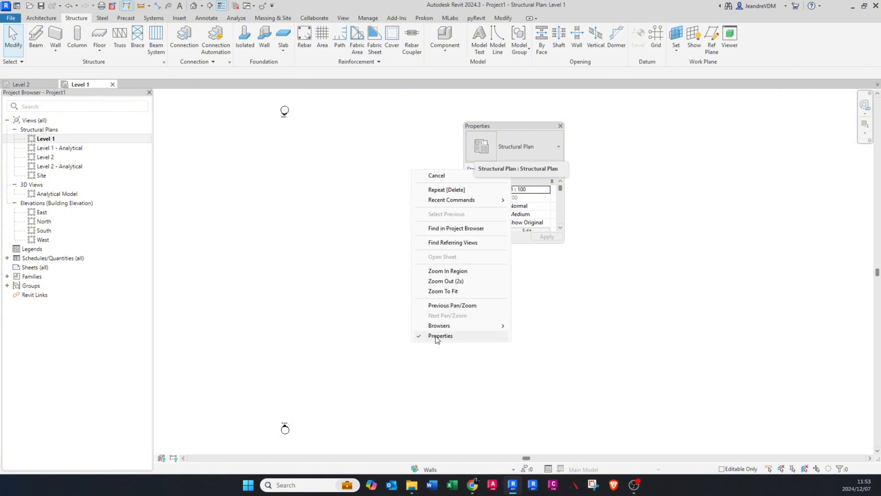
pyautogui.click(596, 357)
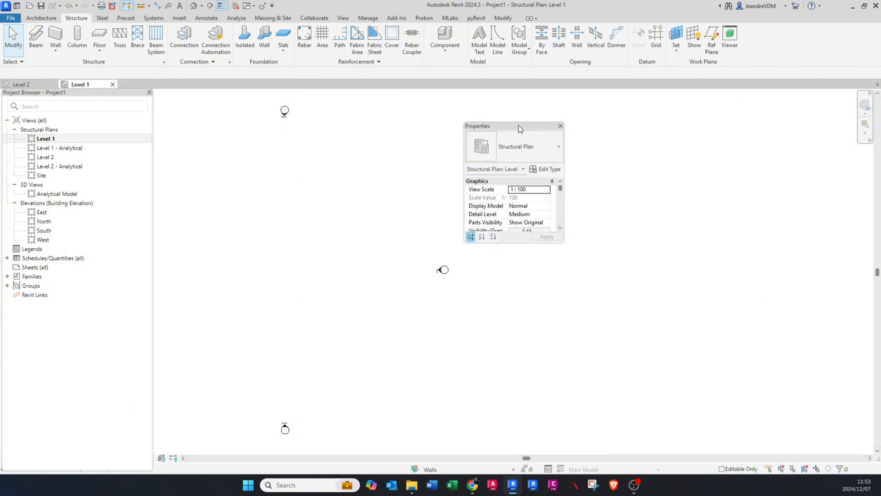
pyautogui.moveTo(518, 126); pyautogui.dragTo(855, 243)
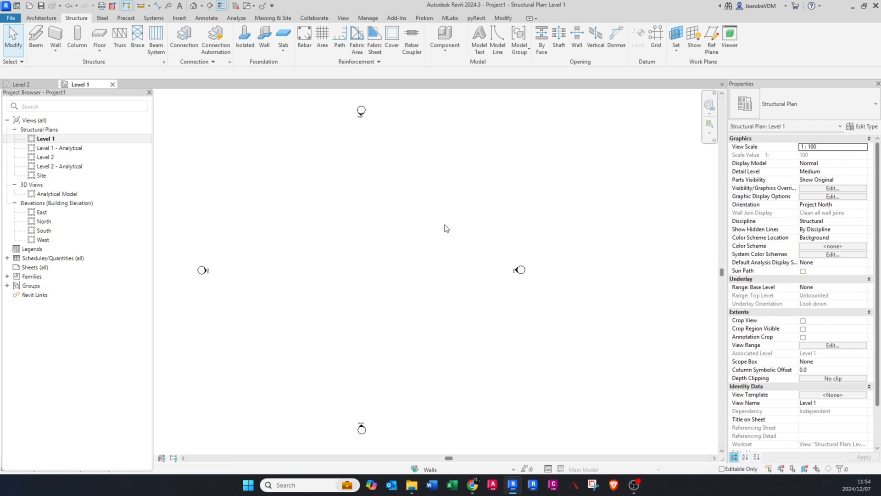
pyautogui.moveTo(372, 235); pyautogui.dragTo(409, 234, button='middle')
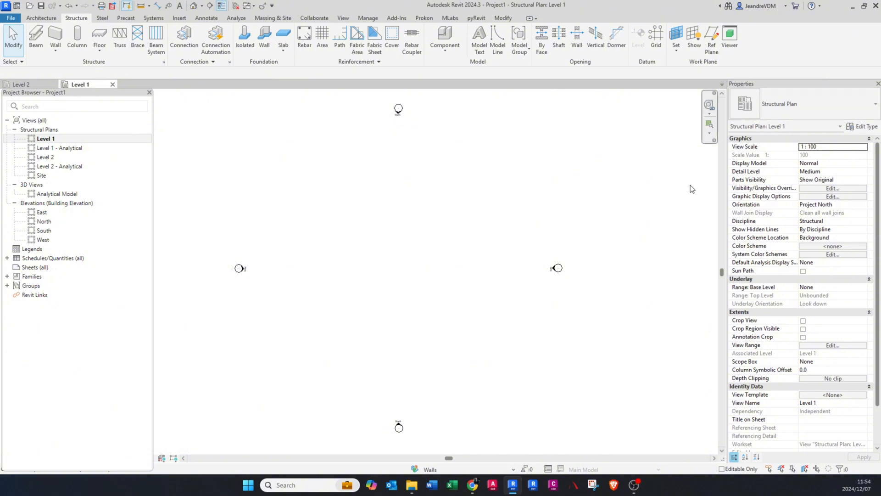
# Step: Hide the Properties palette and show it again
pyautogui.rightClick(514, 177)
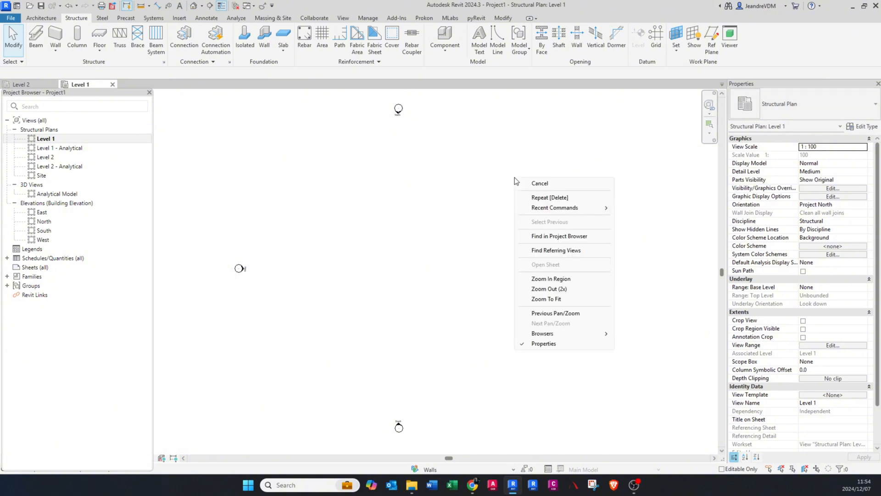
pyautogui.click(544, 345)
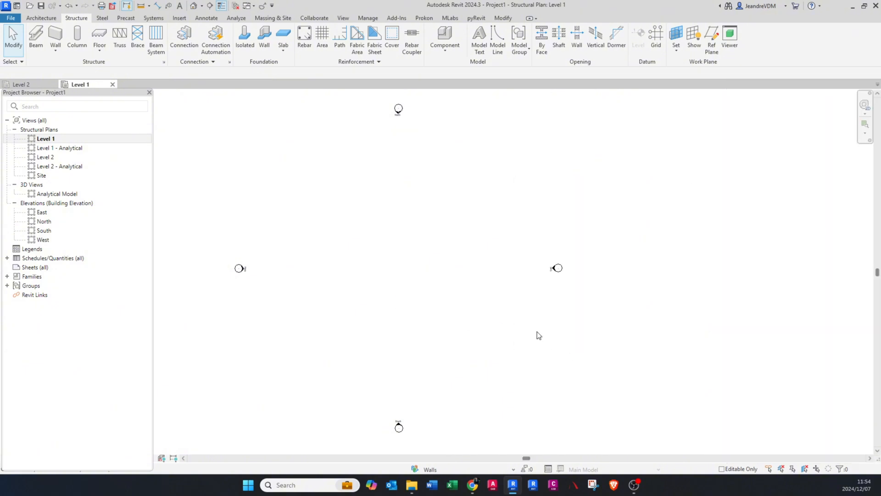
pyautogui.rightClick(463, 235)
pyautogui.click(503, 403)
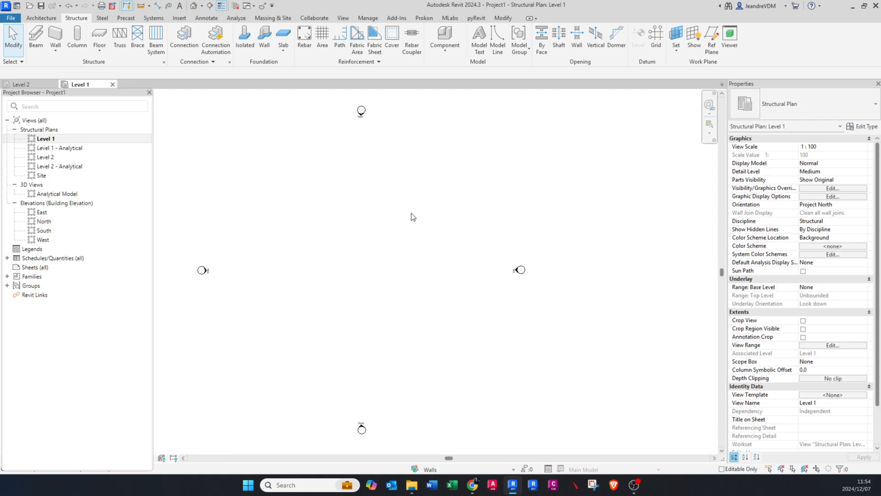
pyautogui.moveTo(341, 227); pyautogui.dragTo(377, 231, button='middle')
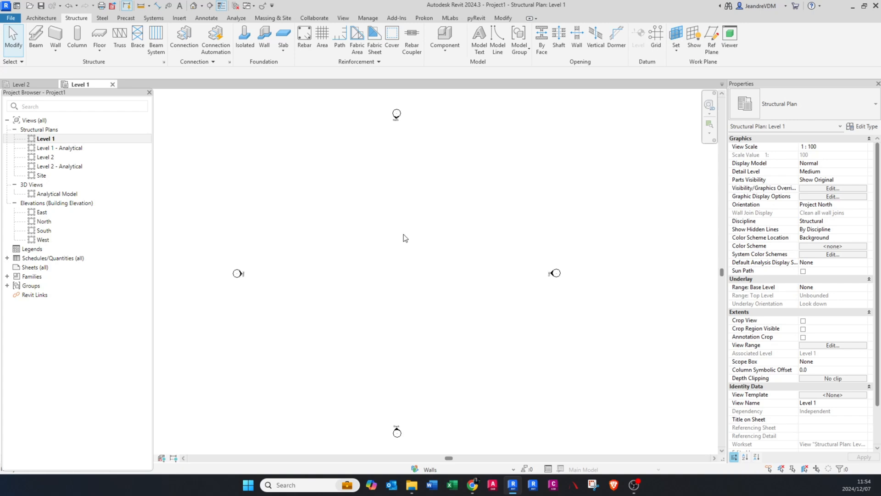
# Step: Draw a vertical grid line with a 6.5mm bubble on the Level 1 plan, just inside the west elevation marker
pyautogui.press('g')
pyautogui.press('r')
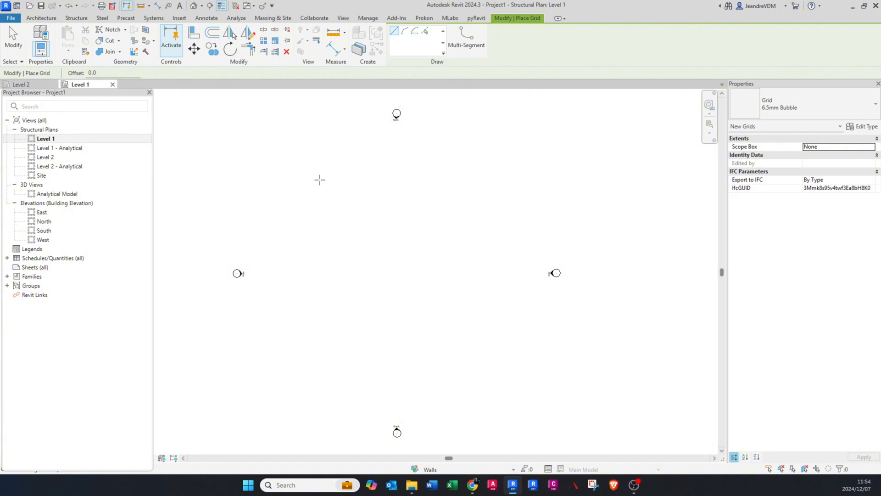
pyautogui.click(320, 179)
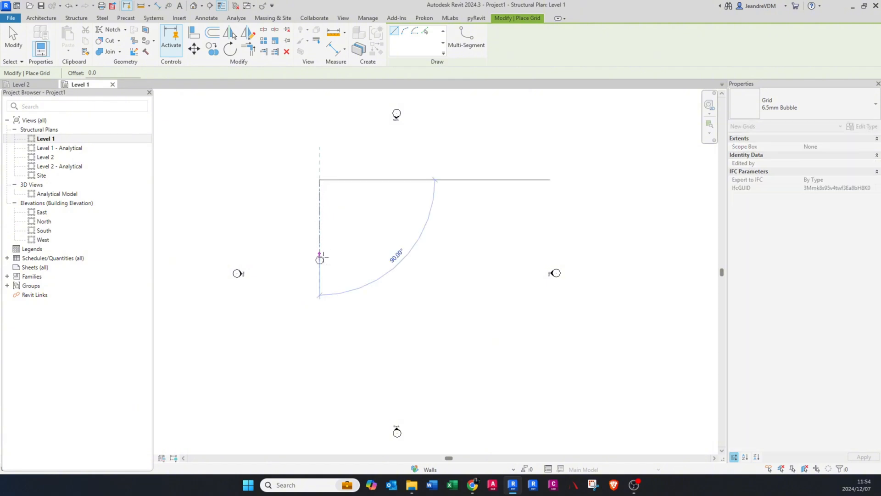
pyautogui.click(319, 385)
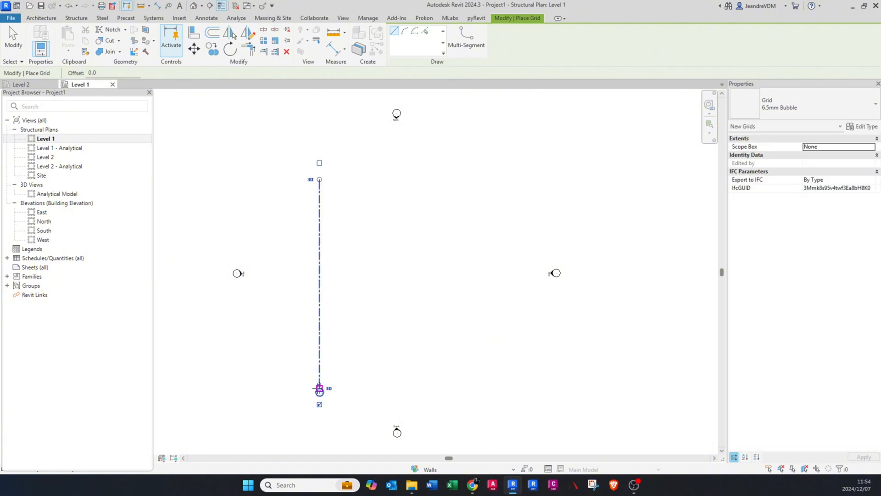
# Step: Turn on the bubble at the upper end of the vertical grid line 1
pyautogui.press('Escape')
pyautogui.press('Escape')
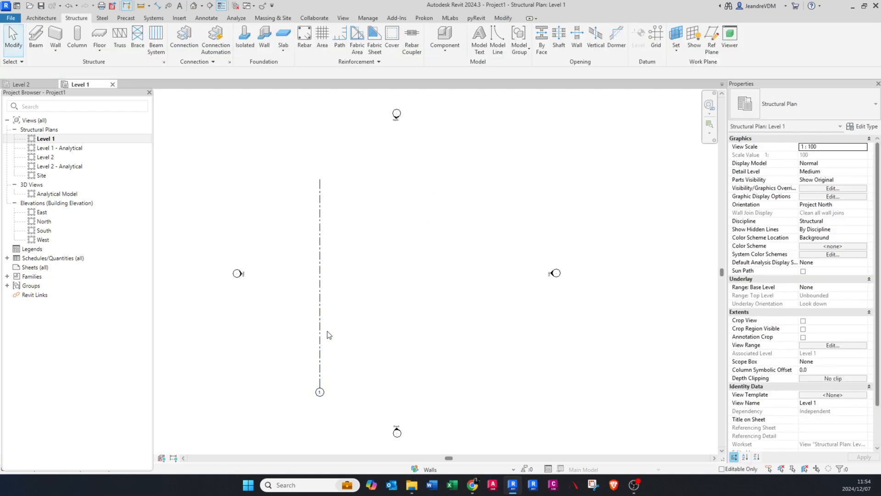
pyautogui.scroll(2, 323, 406)
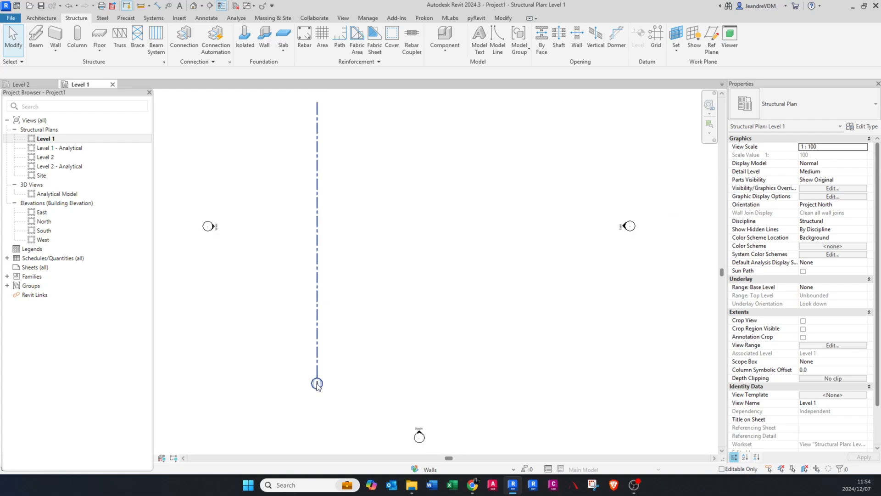
pyautogui.scroll(-1, 317, 385)
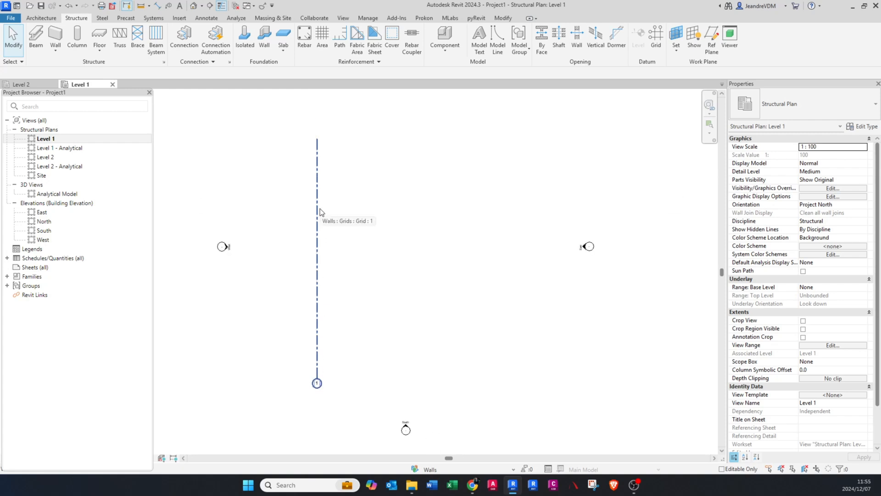
pyautogui.scroll(2, 313, 384)
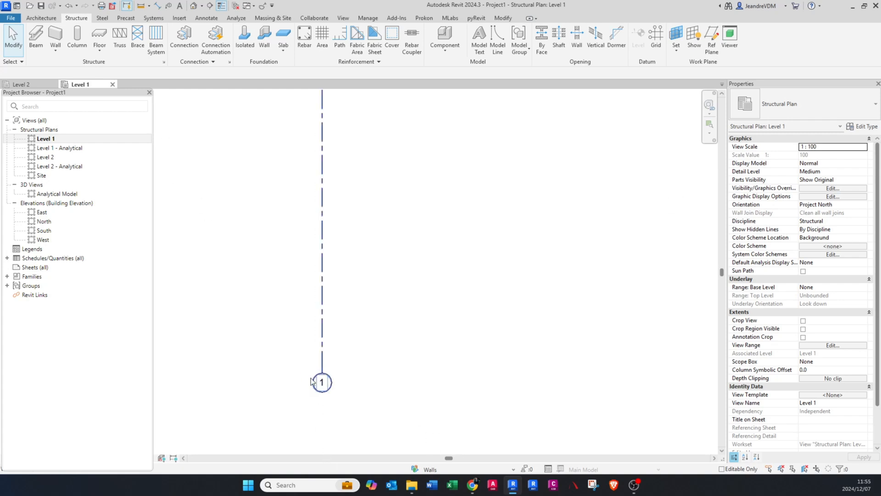
pyautogui.scroll(-2, 325, 390)
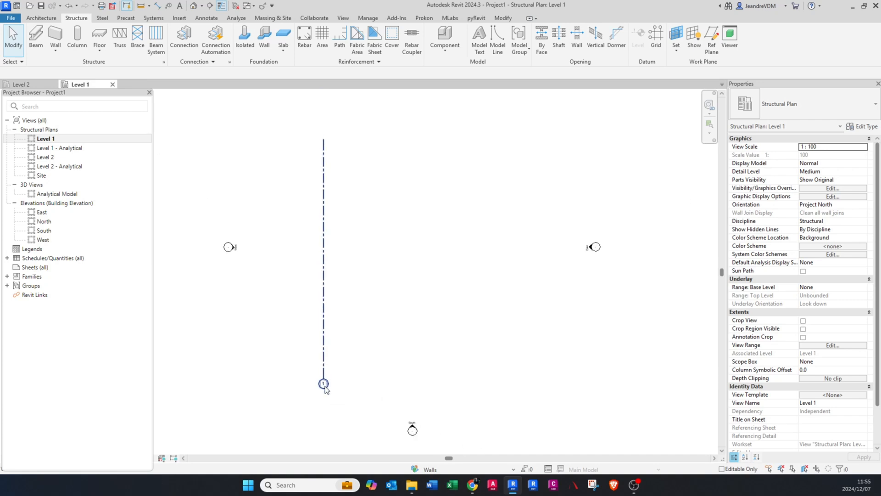
pyautogui.click(320, 182)
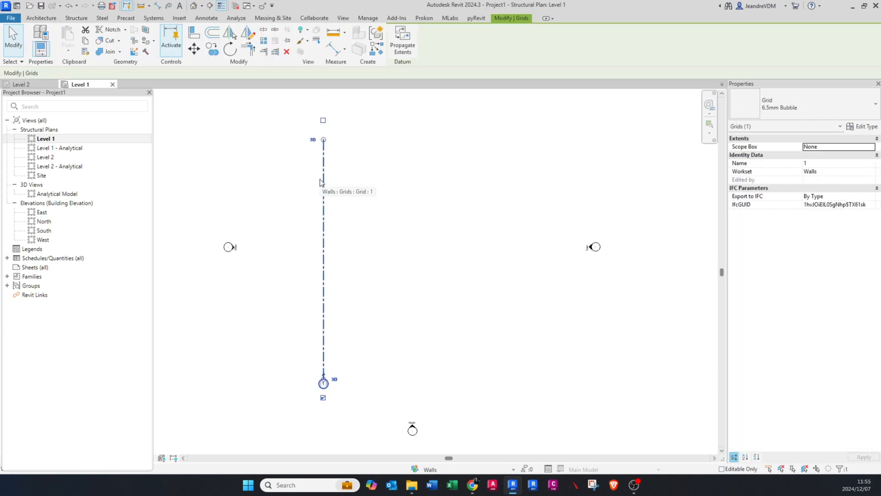
pyautogui.click(323, 122)
pyautogui.click(329, 144)
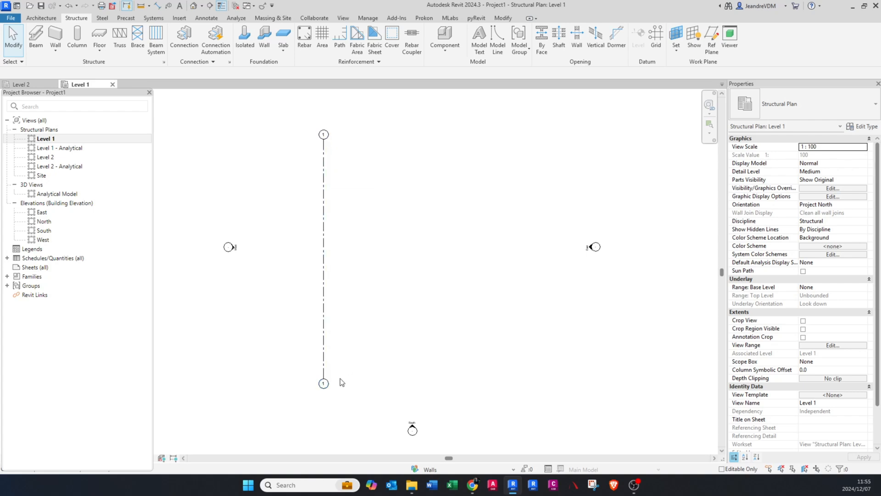
# Step: Enable Plan View Symbols End 1 (Default) in the 6.5mm Bubble grid type so new grids get bubbles at both ends
pyautogui.click(323, 182)
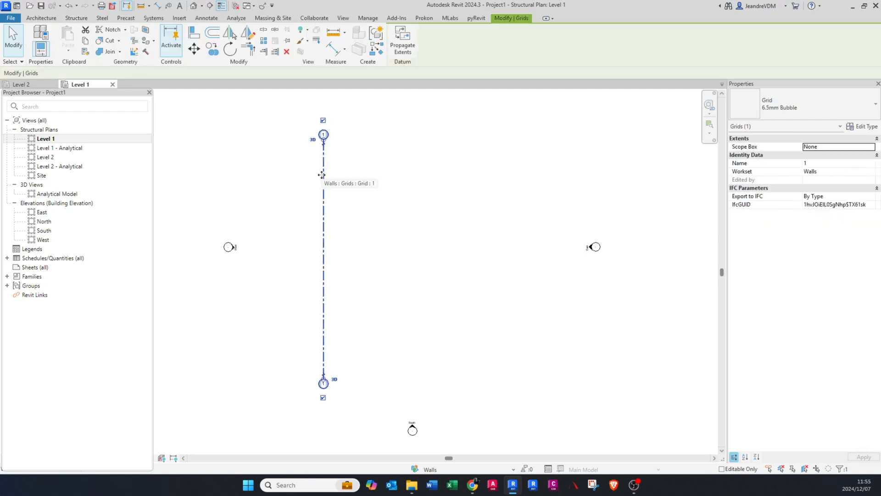
pyautogui.click(870, 131)
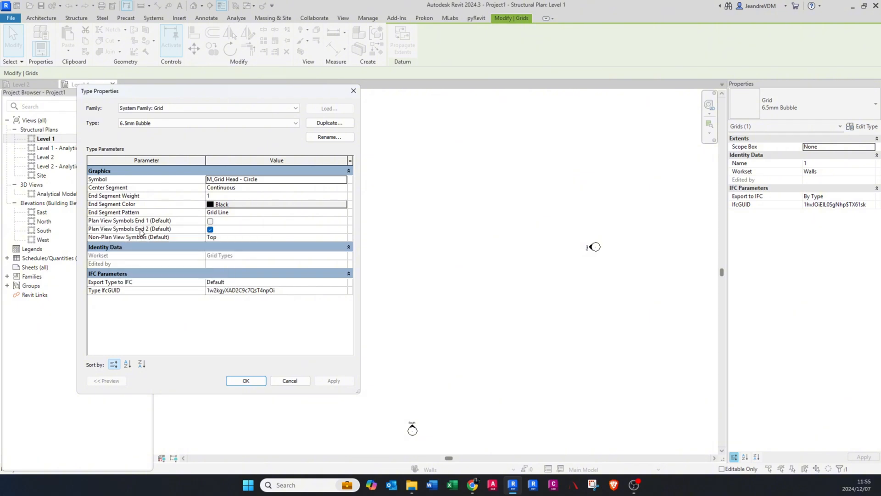
pyautogui.click(210, 222)
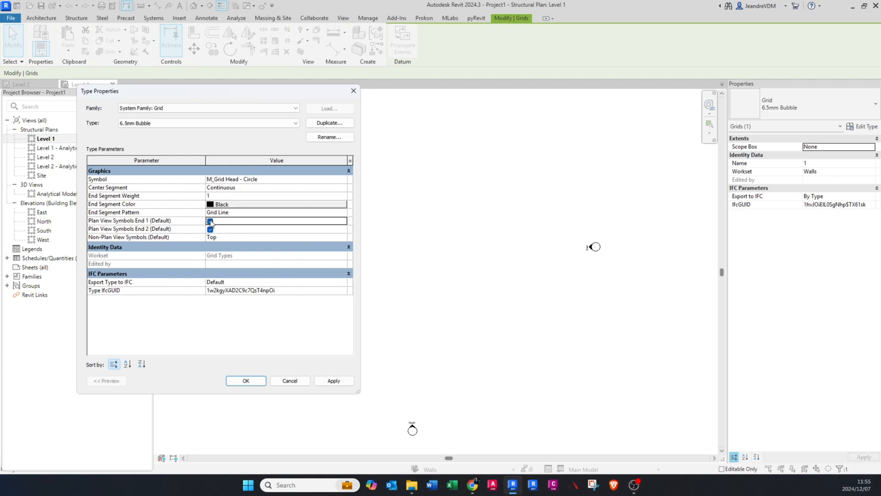
pyautogui.click(246, 381)
pyautogui.click(367, 232)
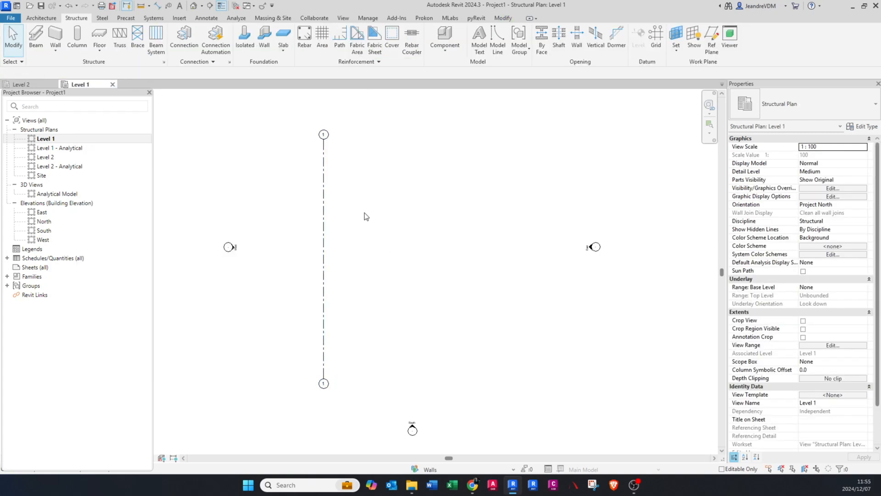
# Step: Draw a second vertical grid line about 6000 mm east of grid 1, with its ends aligned to grid 1
pyautogui.press('g')
pyautogui.press('r')
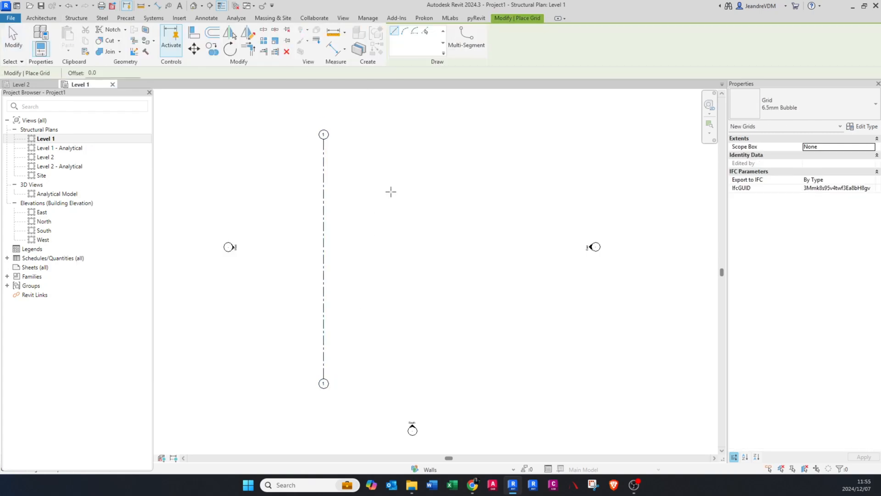
pyautogui.click(365, 139)
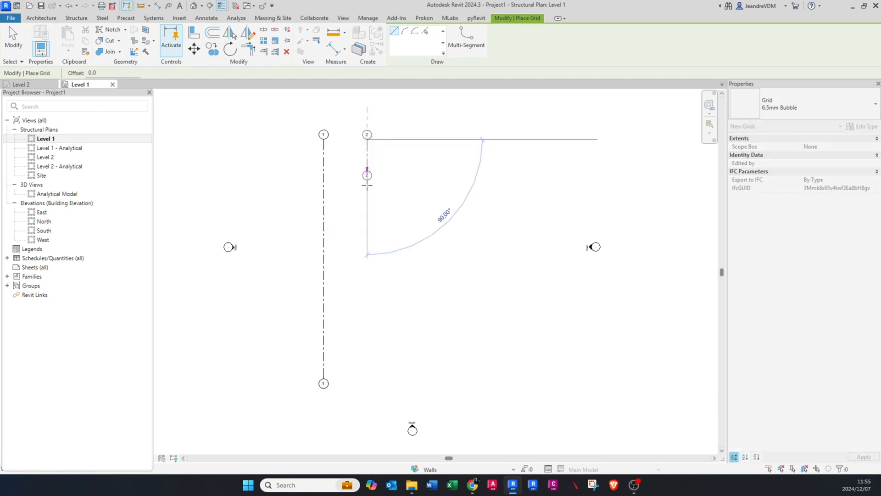
pyautogui.click(367, 379)
pyautogui.press('Escape')
pyautogui.press('Escape')
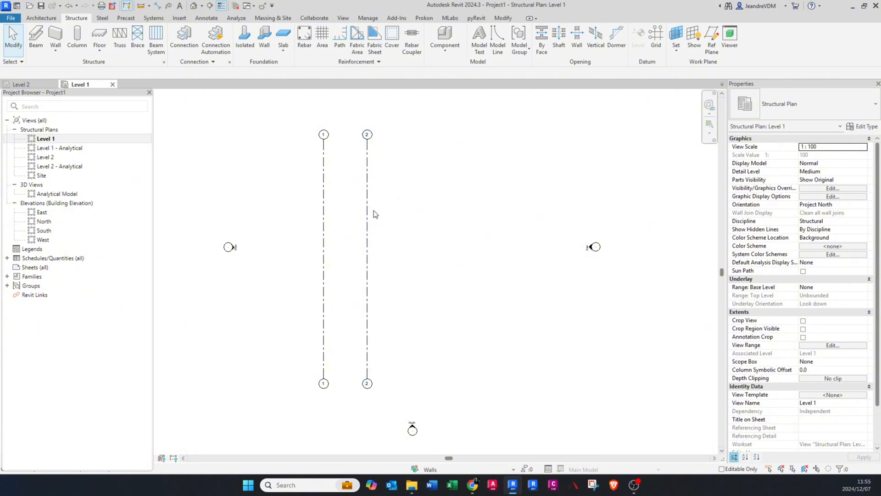
# Step: Copy grid 2 eastward three times with Multiple on, spacing the copies 6000 mm apart
pyautogui.scroll(2, 370, 205)
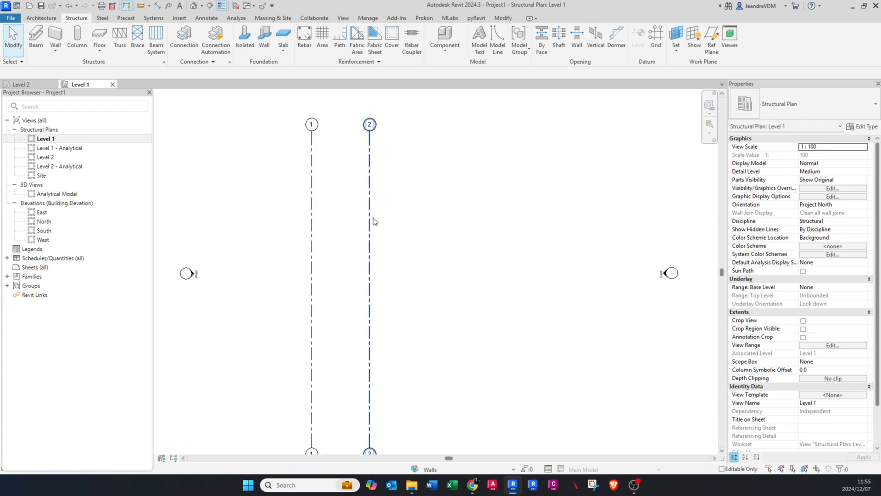
pyautogui.click(373, 218)
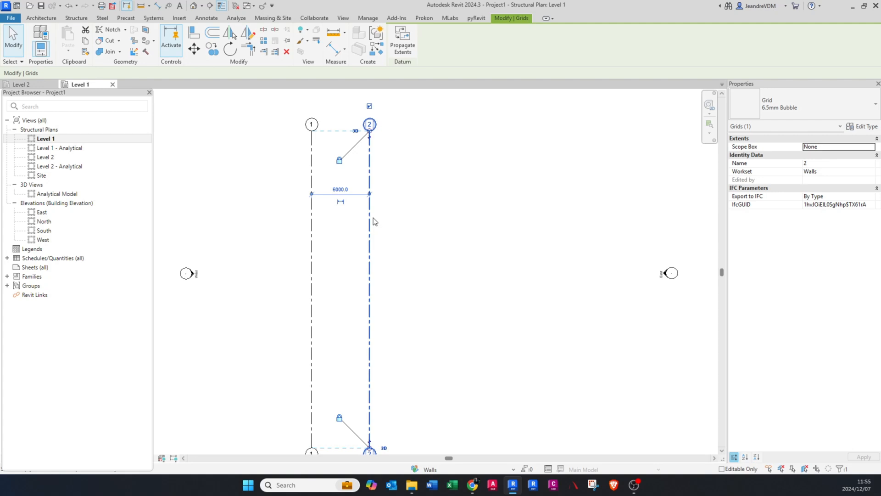
pyautogui.press('c')
pyautogui.press('o')
pyautogui.click(312, 165)
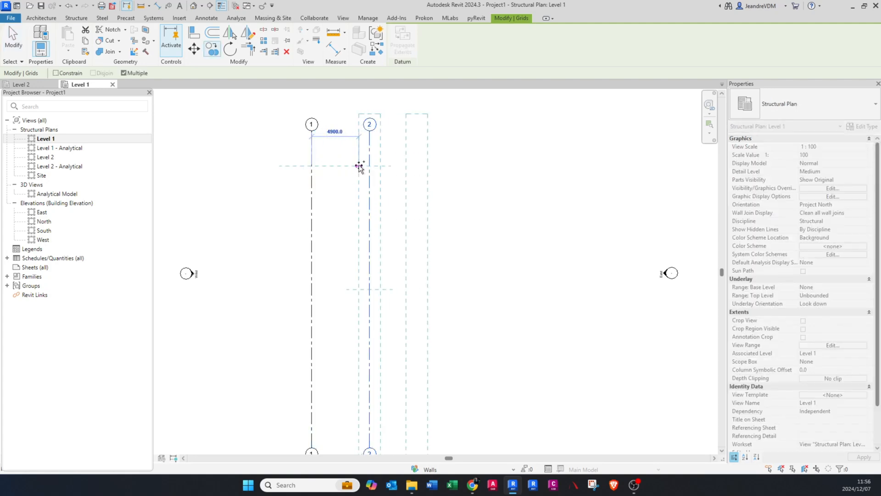
pyautogui.click(369, 165)
pyautogui.click(427, 166)
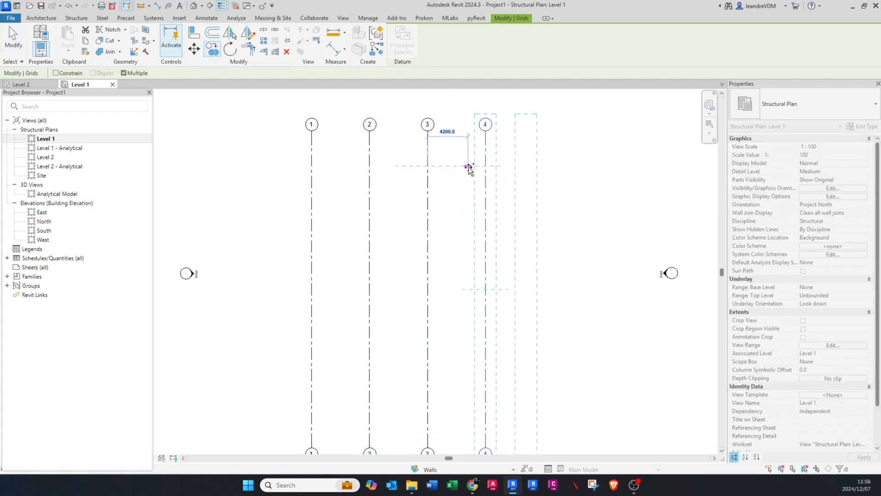
pyautogui.click(486, 166)
pyautogui.press('Escape')
pyautogui.click(341, 150)
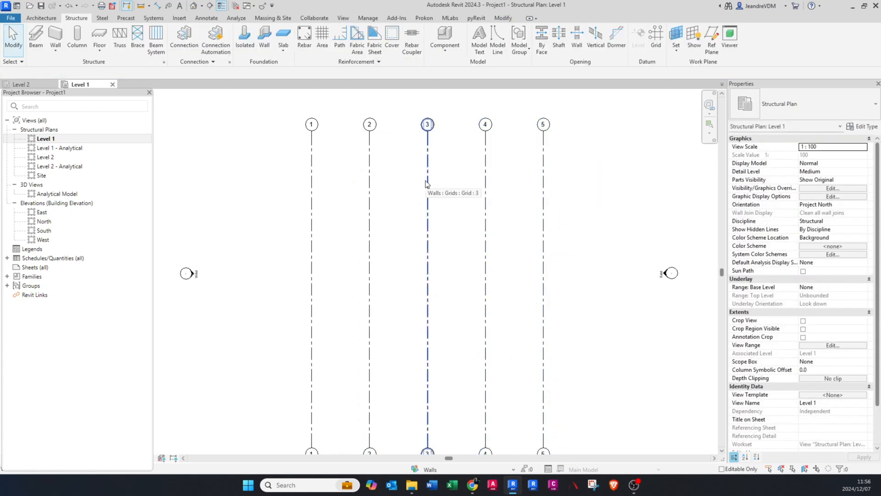
# Step: Set the spacing between grids 2 and 3 to 4000 mm by moving grid 2
pyautogui.moveTo(426, 182); pyautogui.dragTo(406, 208, button='middle')
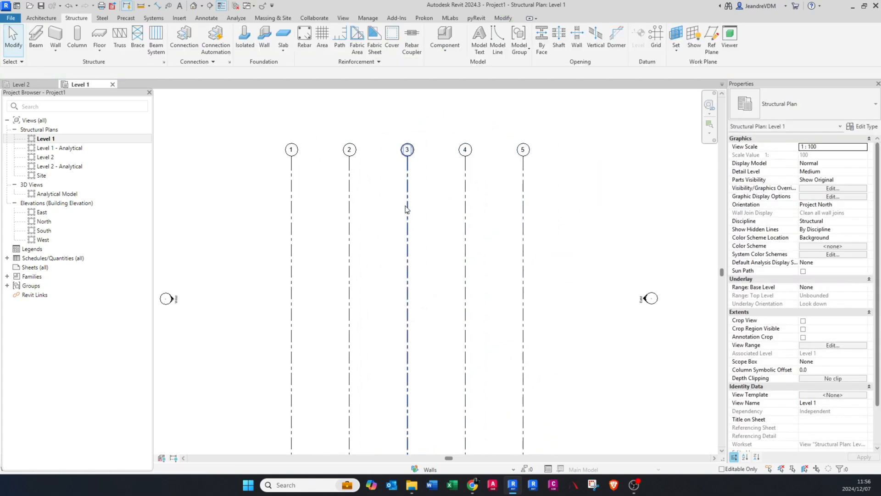
pyautogui.click(350, 190)
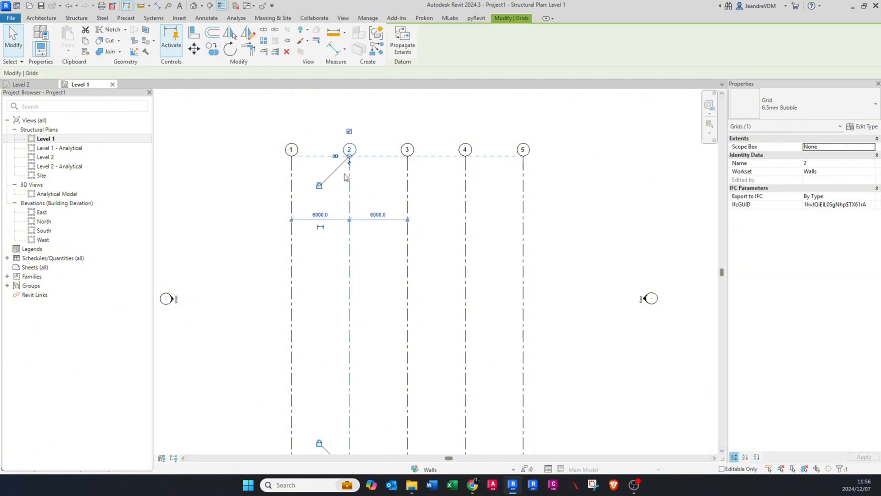
pyautogui.scroll(3, 345, 176)
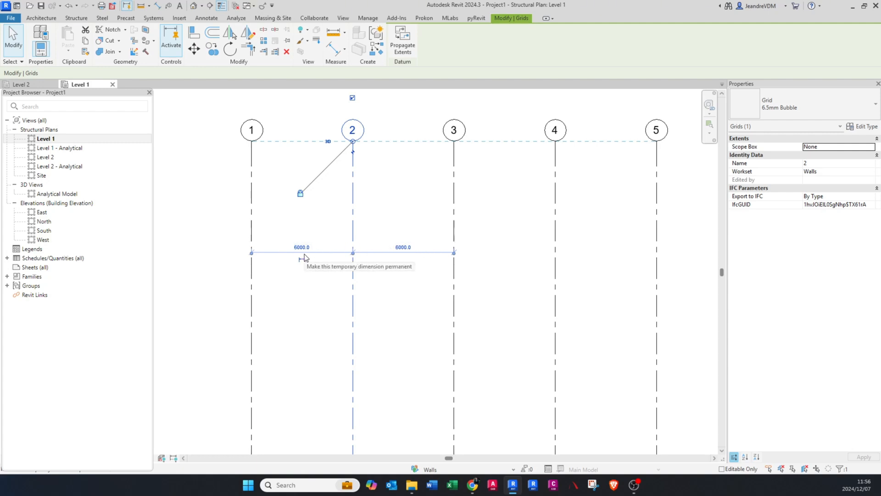
pyautogui.click(405, 249)
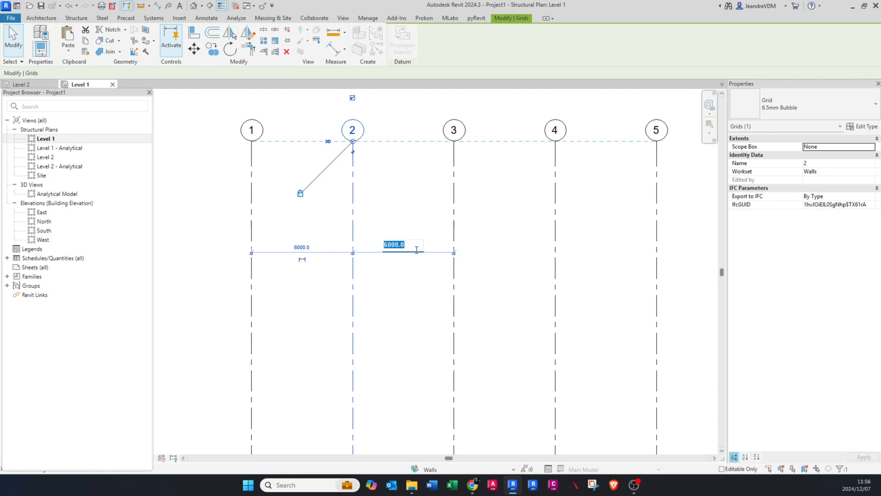
pyautogui.write('4')
pyautogui.press('Return')
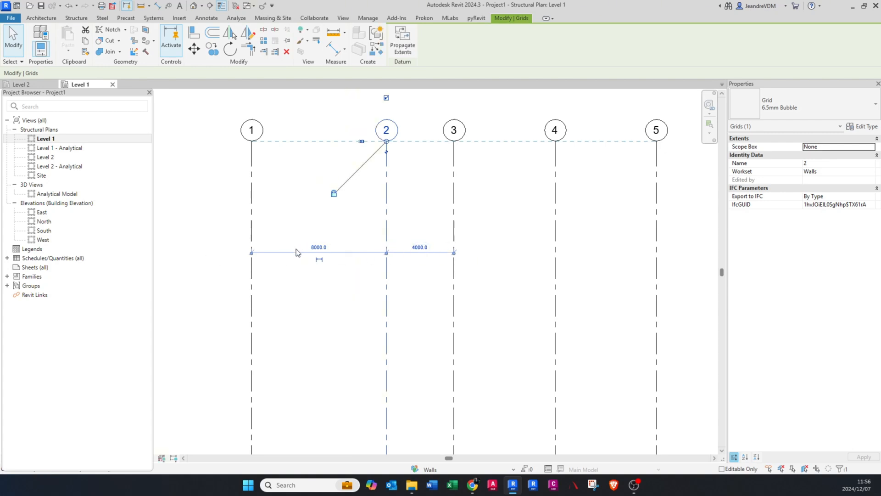
pyautogui.click(315, 245)
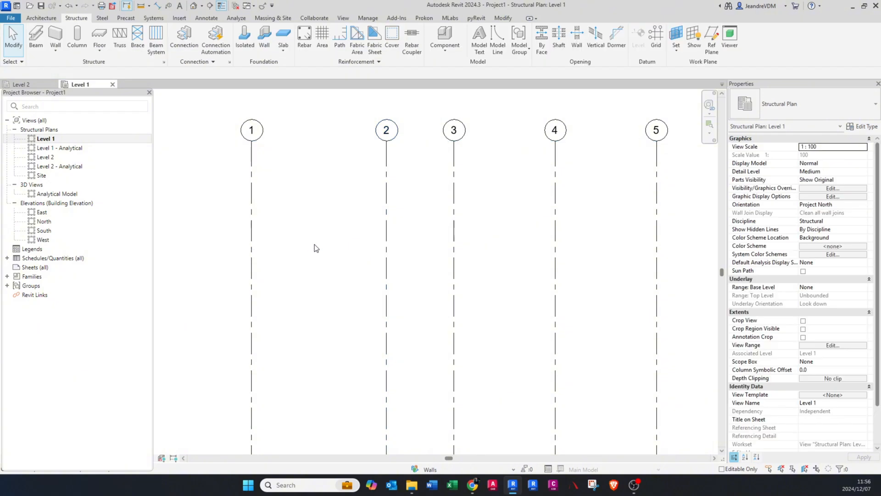
# Step: Rename grid 1 to A in its upper bubble
pyautogui.scroll(-2, 315, 244)
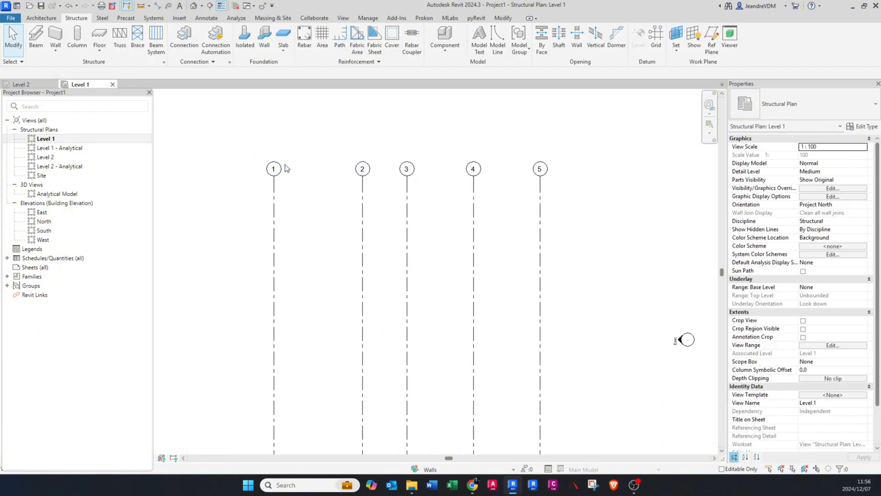
pyautogui.scroll(2, 275, 169)
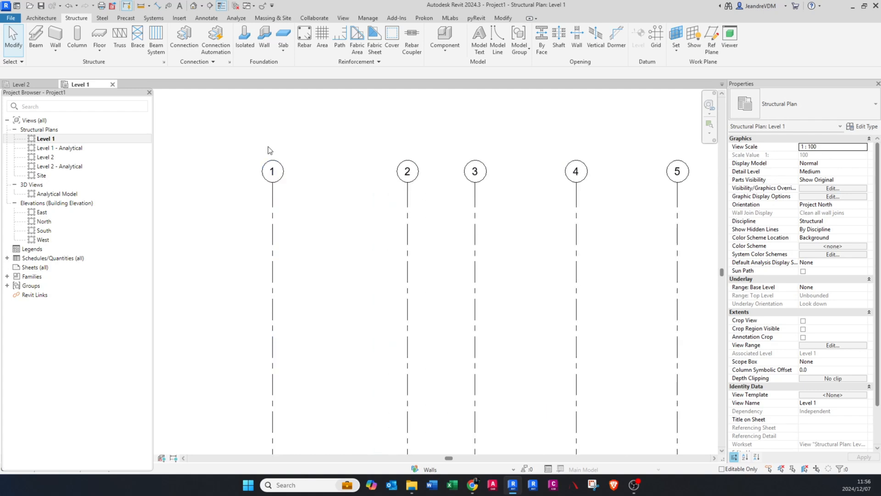
pyautogui.scroll(2, 273, 171)
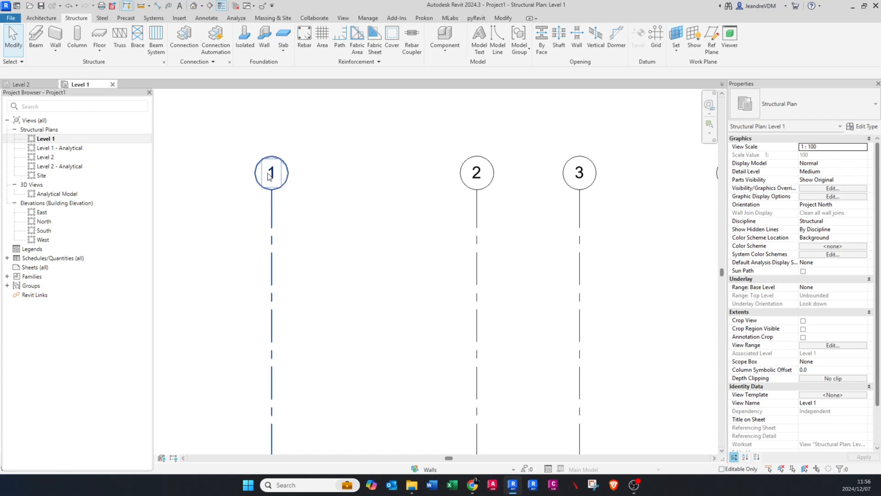
pyautogui.click(270, 174)
pyautogui.click(272, 172)
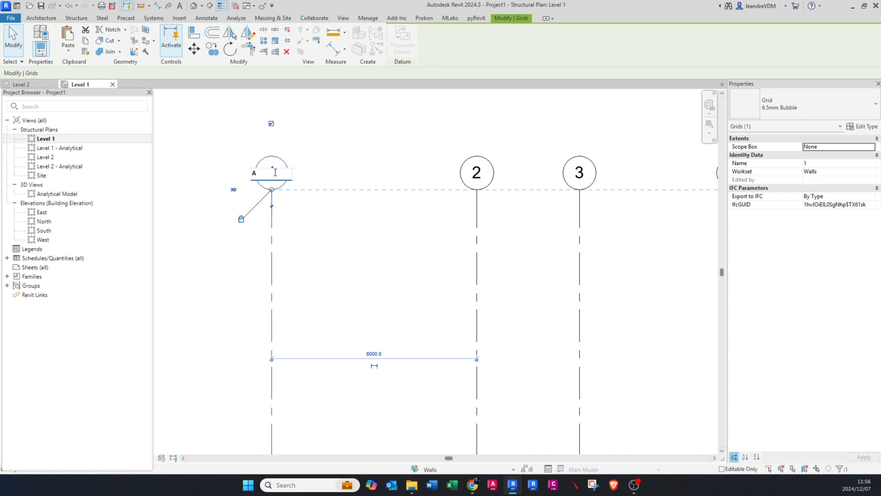
pyautogui.press('Return')
pyautogui.click(312, 151)
pyautogui.scroll(-3, 312, 151)
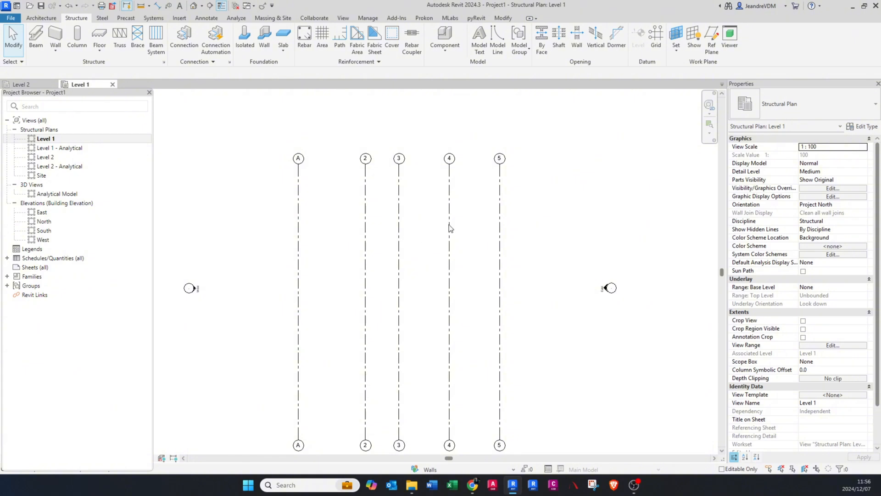
# Step: Delete grids 2, 3, 4 and 5, keeping only grid A
pyautogui.click(366, 166)
pyautogui.click(505, 146)
pyautogui.moveTo(533, 136); pyautogui.dragTo(339, 197)
pyautogui.press('Delete')
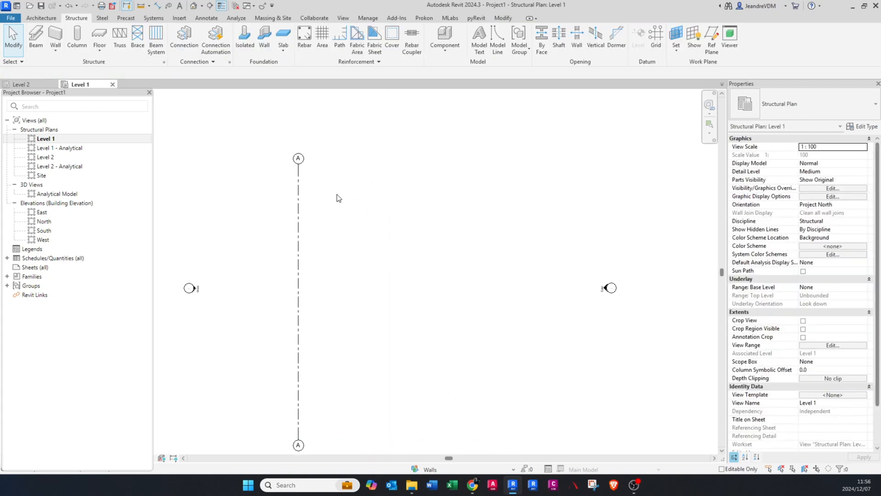
# Step: Copy grid A eastward four times with Multiple on, at successive spacings of 5000, 6000, 8000 and 9000 mm
pyautogui.click(302, 182)
pyautogui.press('c')
pyautogui.press('c')
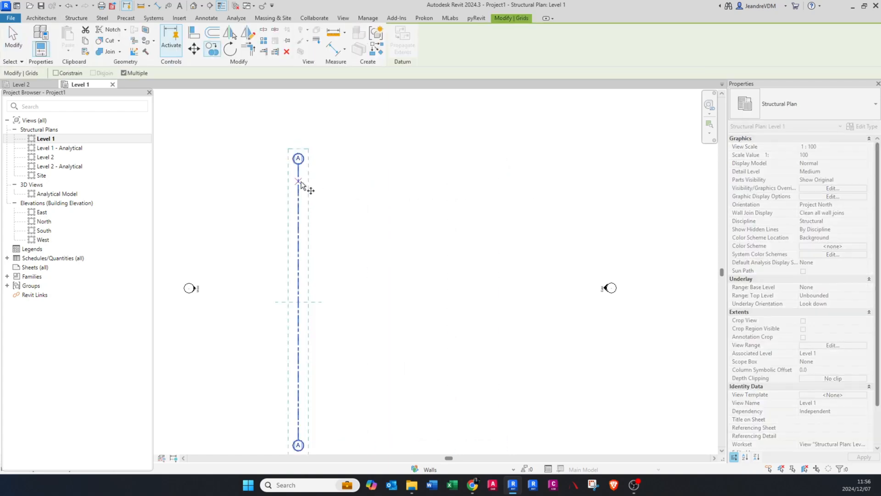
pyautogui.click(302, 181)
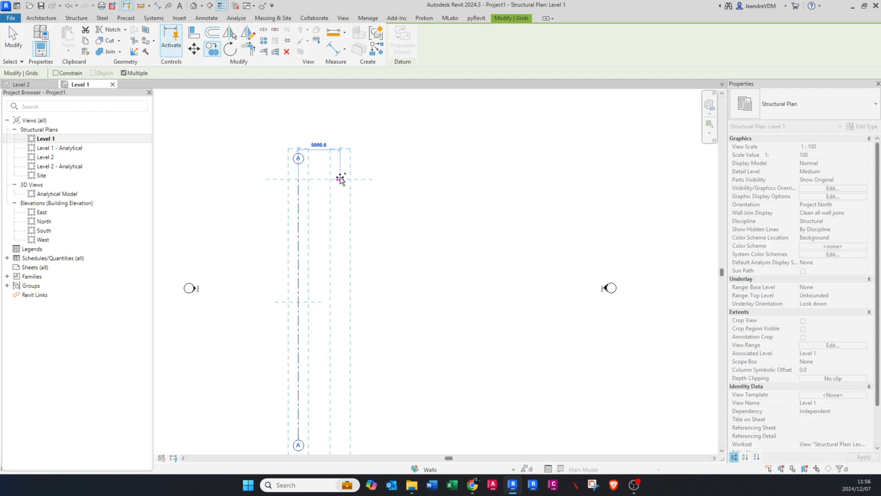
pyautogui.click(341, 179)
pyautogui.click(391, 181)
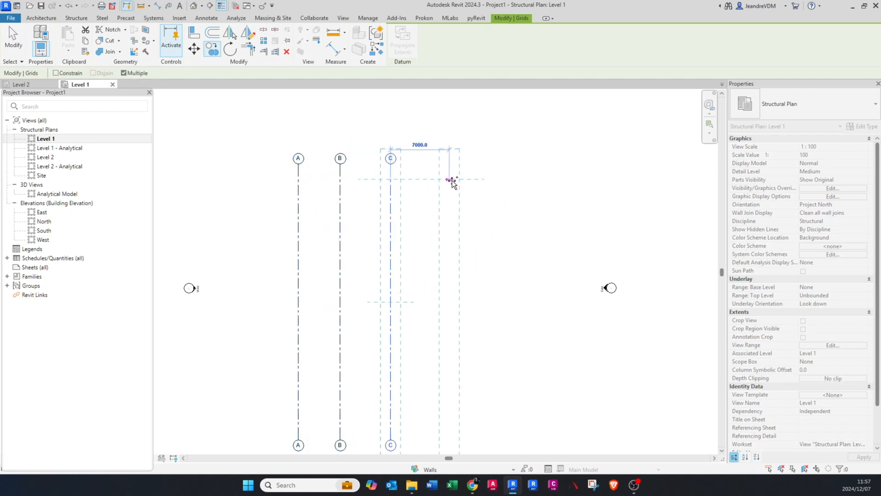
pyautogui.click(458, 180)
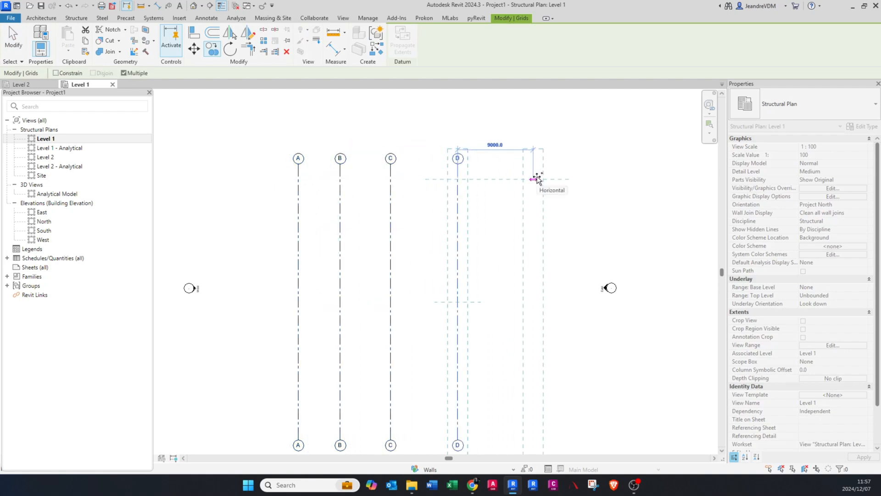
pyautogui.click(535, 179)
pyautogui.press('Escape')
pyautogui.press('Escape')
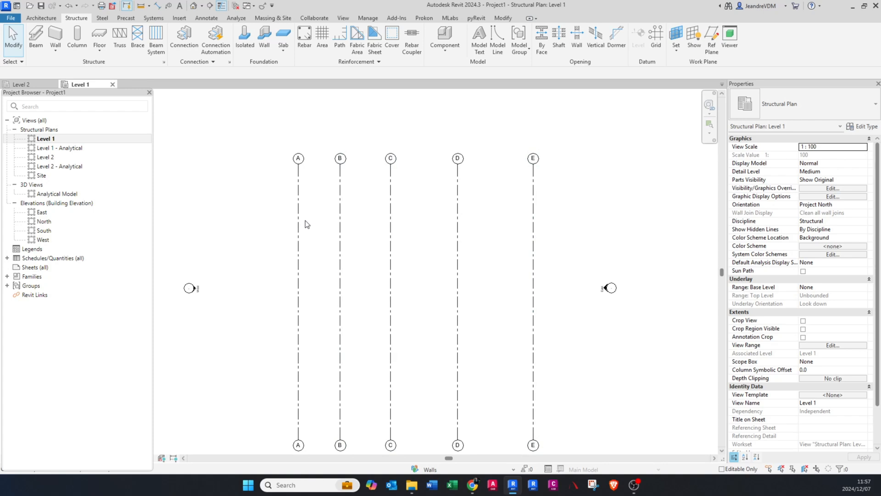
# Step: Draw a horizontal grid line crossing grids A to E just below their upper bubbles, extending slightly beyond A and E
pyautogui.press('g')
pyautogui.press('r')
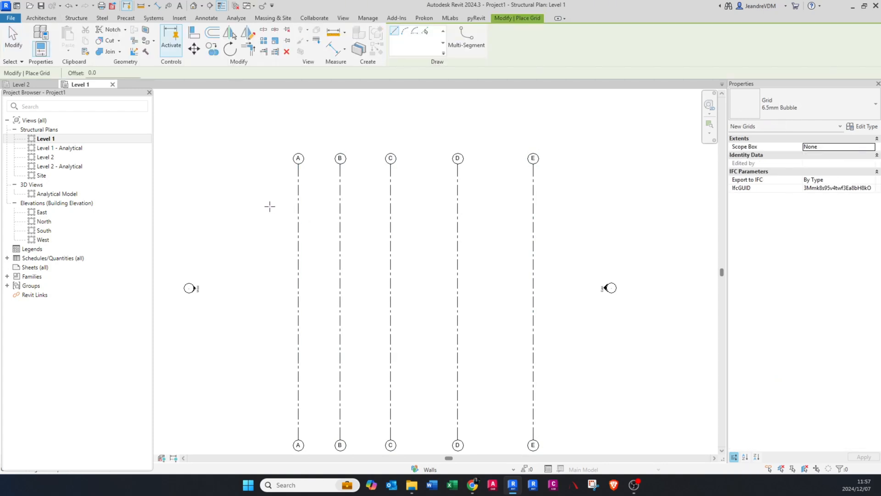
pyautogui.click(270, 206)
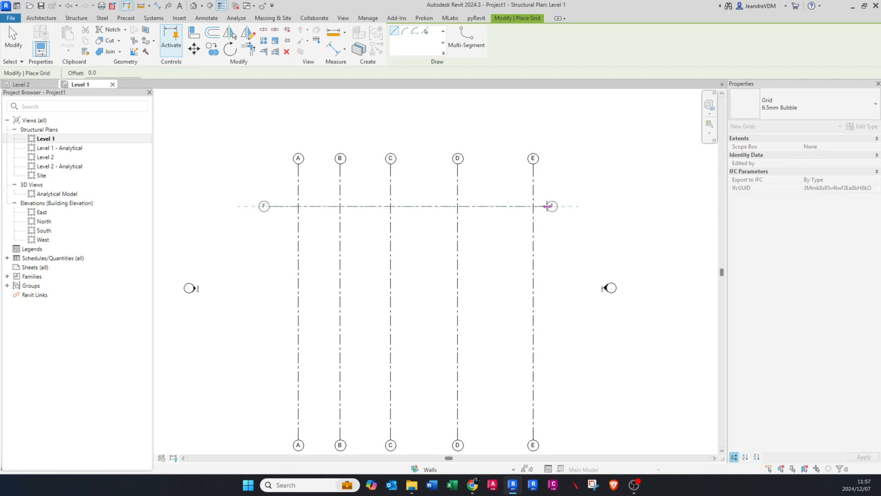
pyautogui.click(557, 206)
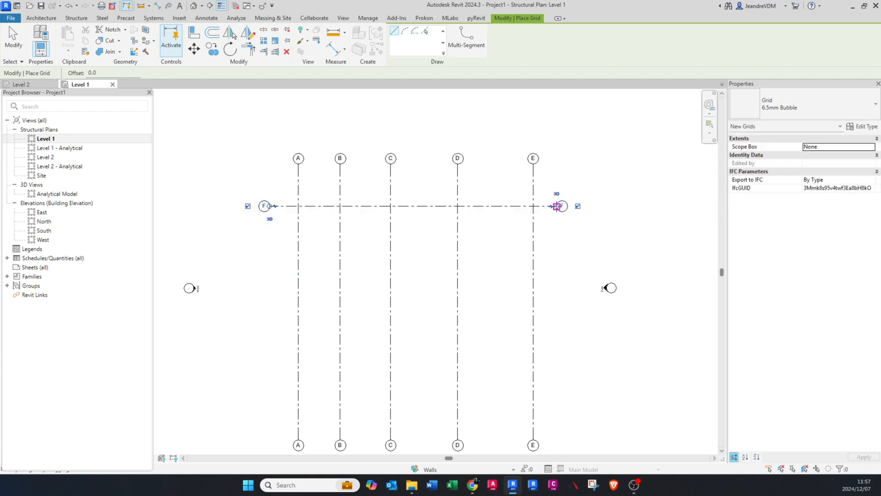
pyautogui.press('Escape')
pyautogui.press('Escape')
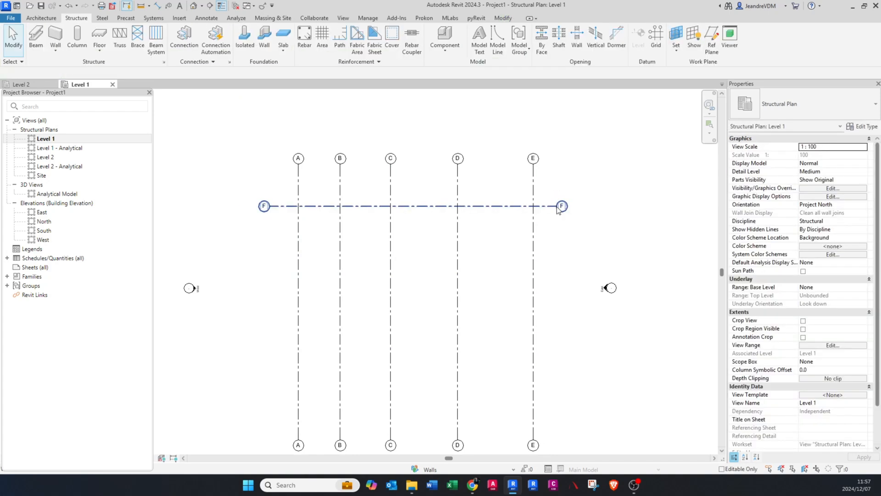
# Step: Rename the new horizontal grid as 1 in its west bubble
pyautogui.scroll(3, 269, 210)
pyautogui.click(268, 212)
pyautogui.click(268, 212)
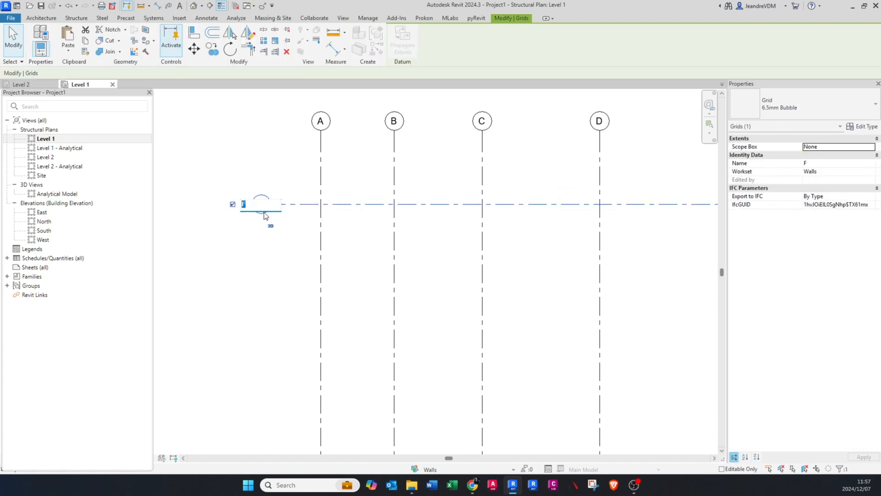
pyautogui.press('Return')
pyautogui.click(277, 254)
pyautogui.scroll(-2, 299, 208)
# Step: Copy grid 1 southward four times with Multiple on, placing the first copy about 4700 mm below it
pyautogui.click(299, 207)
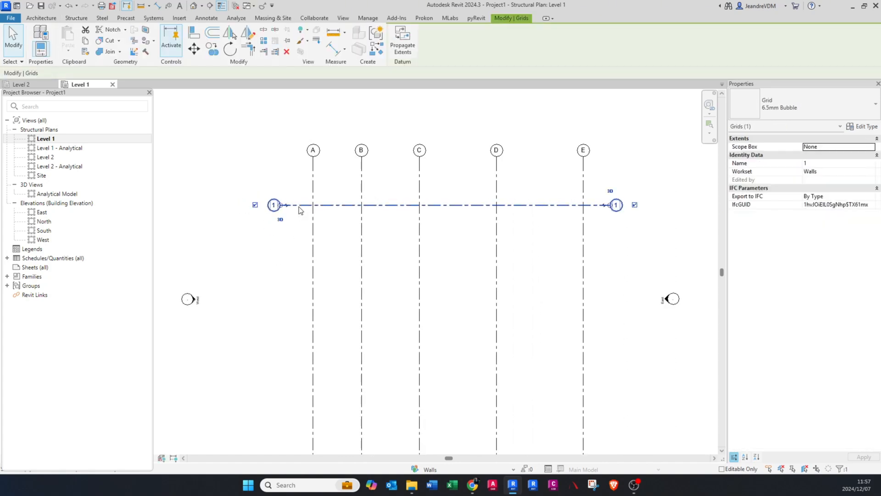
pyautogui.press('c')
pyautogui.press('o')
pyautogui.click(313, 205)
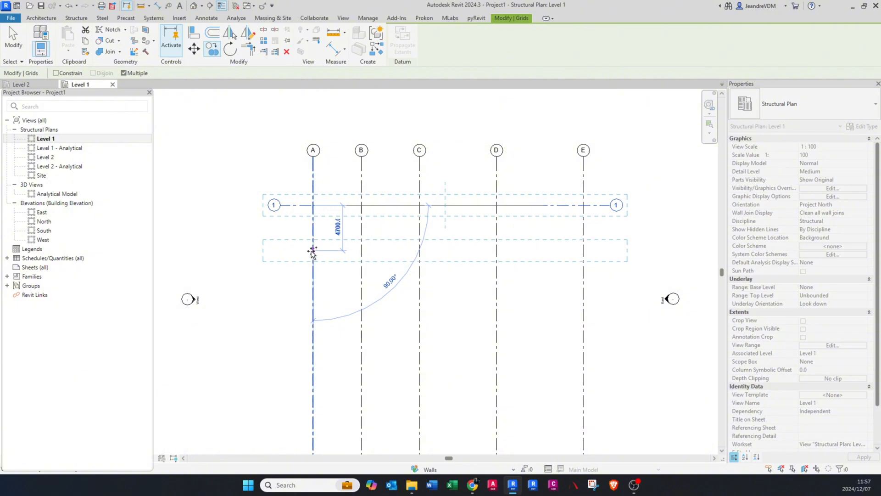
pyautogui.click(313, 250)
pyautogui.click(313, 311)
pyautogui.moveTo(313, 311); pyautogui.dragTo(305, 216, button='middle')
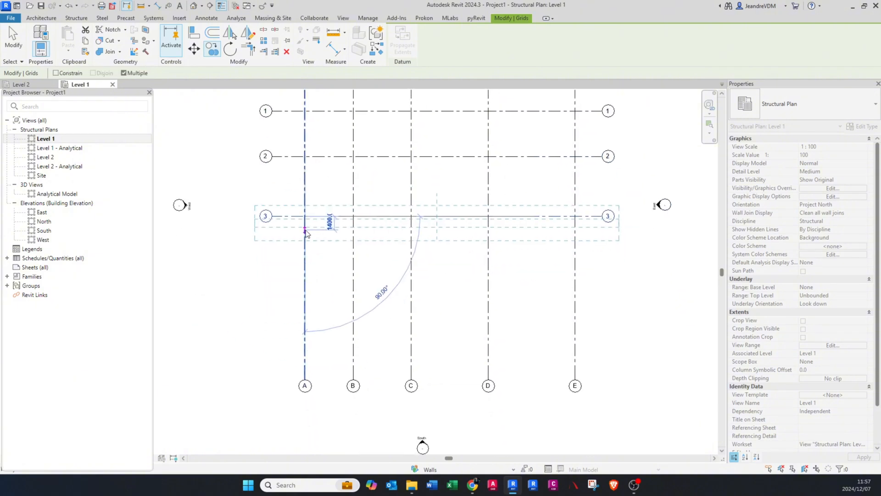
pyautogui.click(305, 262)
pyautogui.click(306, 326)
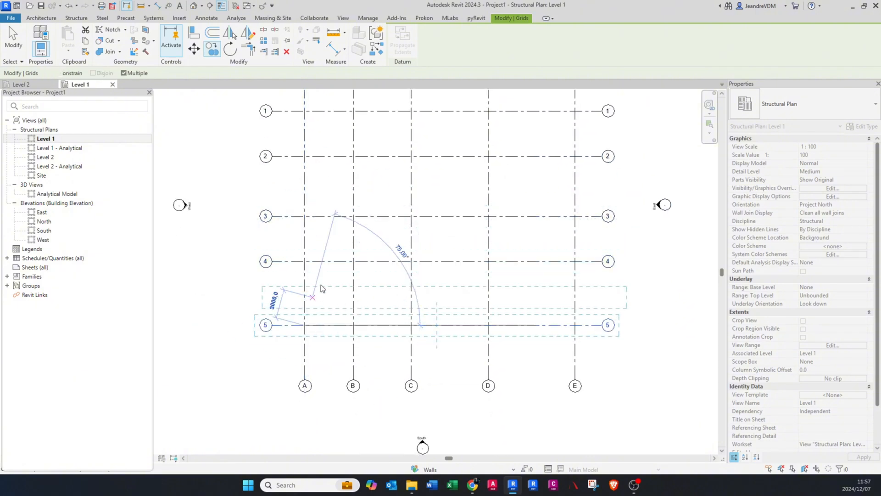
pyautogui.press('Escape')
pyautogui.press('Escape')
# Step: Place an overall aligned dimension from grid A to grid E, just above grid 1
pyautogui.scroll(-2, 320, 277)
pyautogui.scroll(2, 334, 197)
pyautogui.moveTo(335, 197); pyautogui.dragTo(323, 248, button='middle')
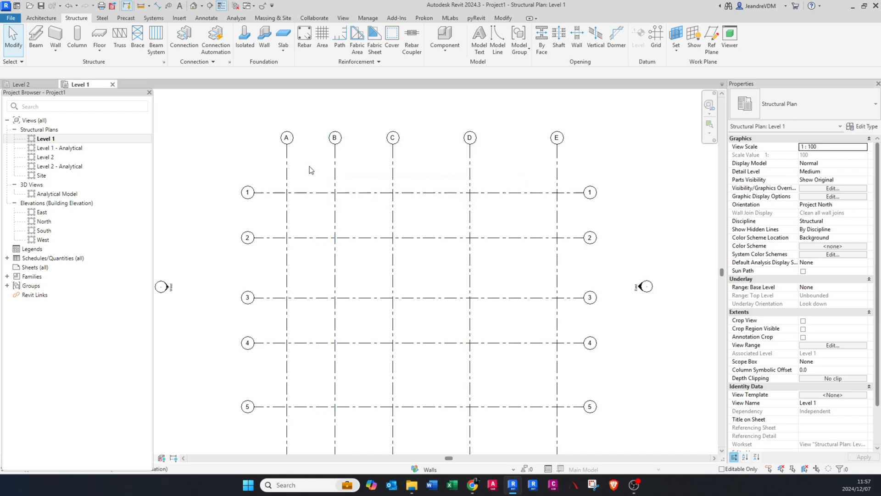
pyautogui.moveTo(309, 166); pyautogui.dragTo(316, 179, button='middle')
pyautogui.press('d')
pyautogui.press('i')
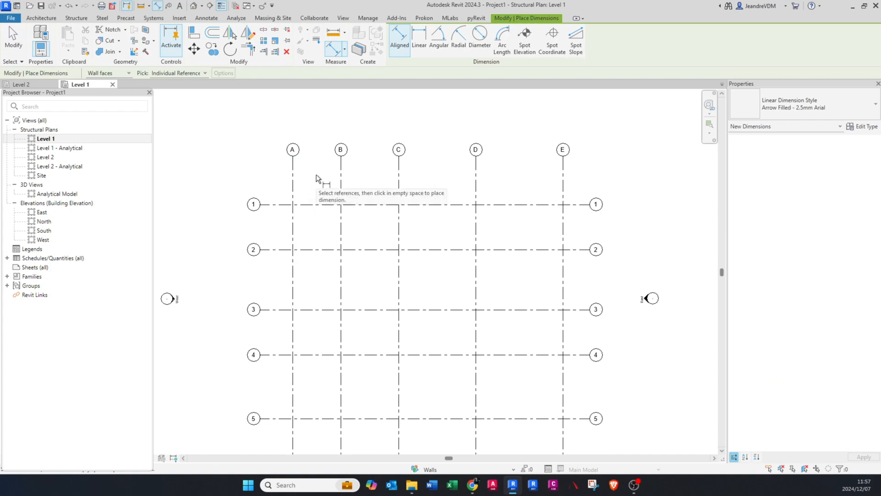
pyautogui.click(293, 190)
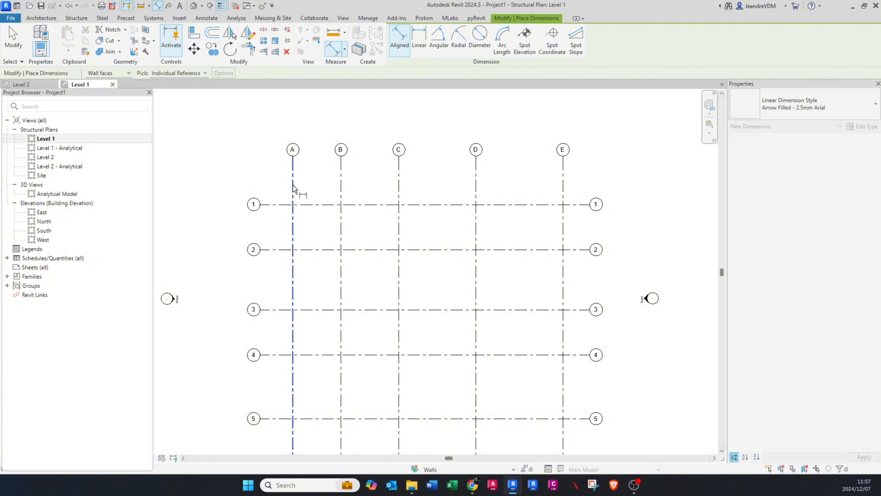
pyautogui.click(564, 195)
pyautogui.scroll(2, 438, 190)
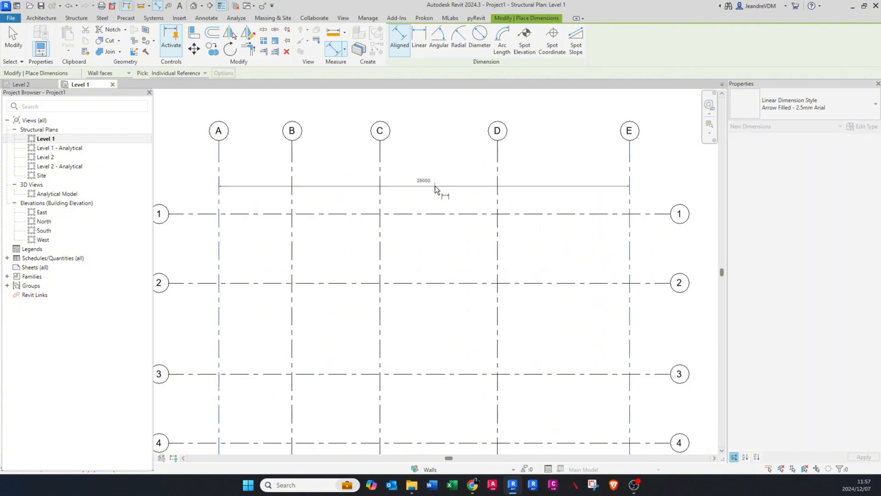
pyautogui.click(436, 188)
pyautogui.press('Escape')
# Step: Set the overall distance from grid A to grid E to 30000 mm by moving grid E
pyautogui.scroll(-1, 436, 188)
pyautogui.click(582, 195)
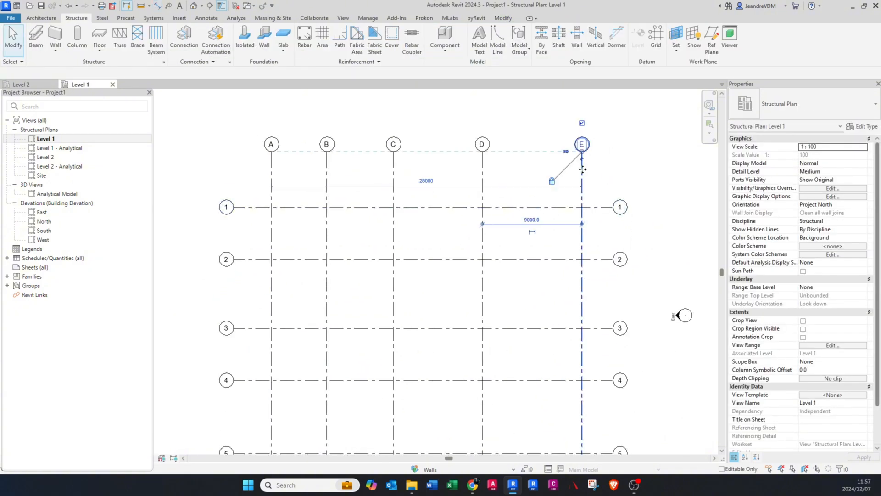
pyautogui.click(420, 177)
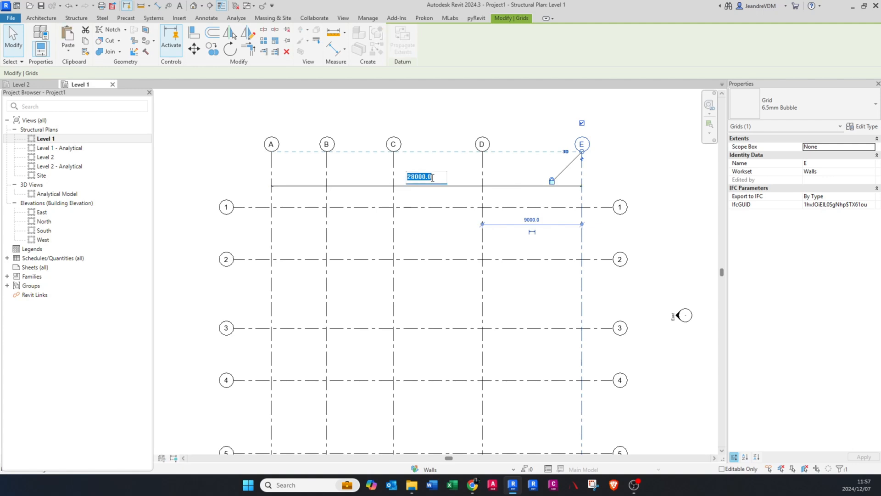
pyautogui.write('30000')
pyautogui.press('Return')
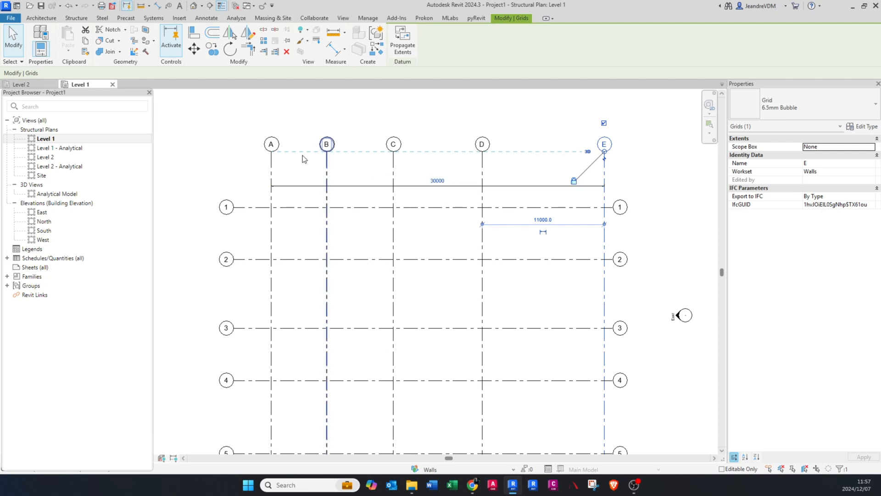
# Step: Delete the overall dimension between grids A and E
pyautogui.click(420, 163)
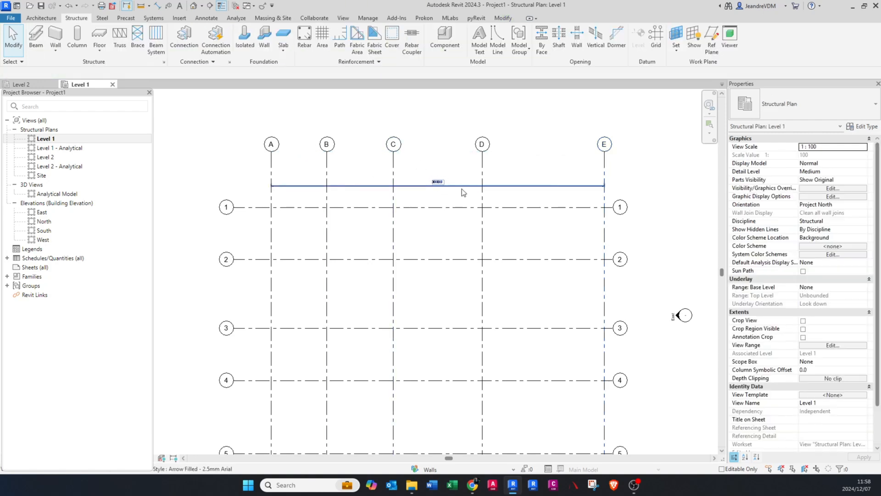
pyautogui.click(463, 188)
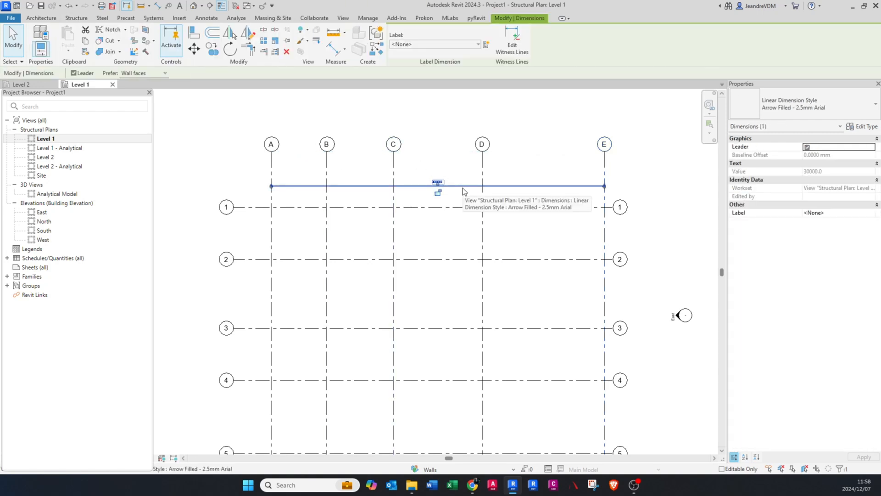
pyautogui.press('Delete')
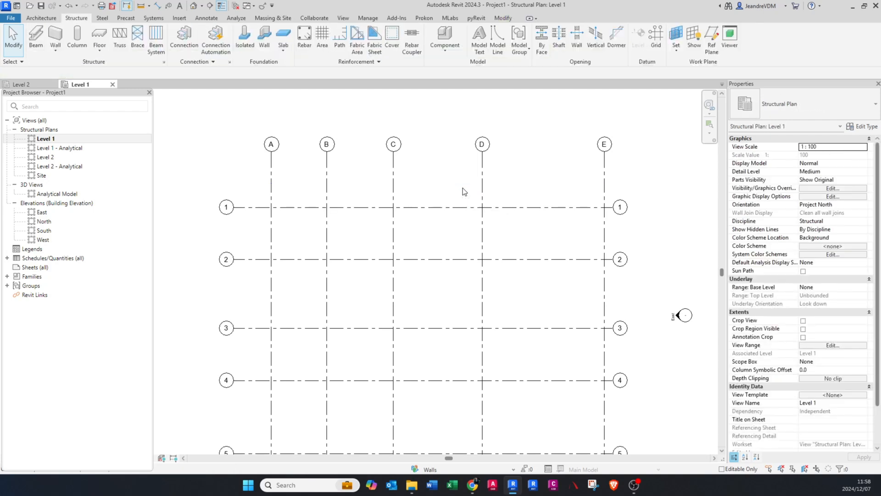
# Step: Place a continuous aligned dimension string across grids A, B, C, D and E above grid 1
pyautogui.press('d')
pyautogui.press('i')
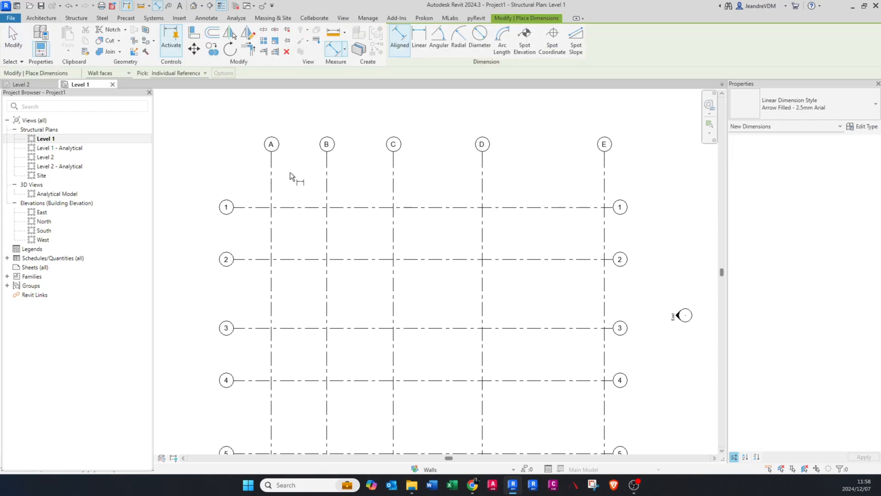
pyautogui.click(273, 188)
pyautogui.click(326, 189)
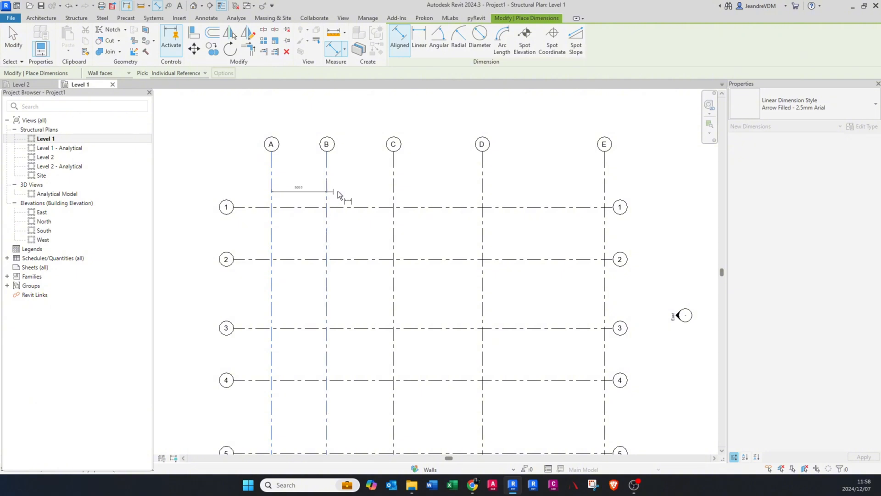
pyautogui.click(393, 190)
pyautogui.click(482, 190)
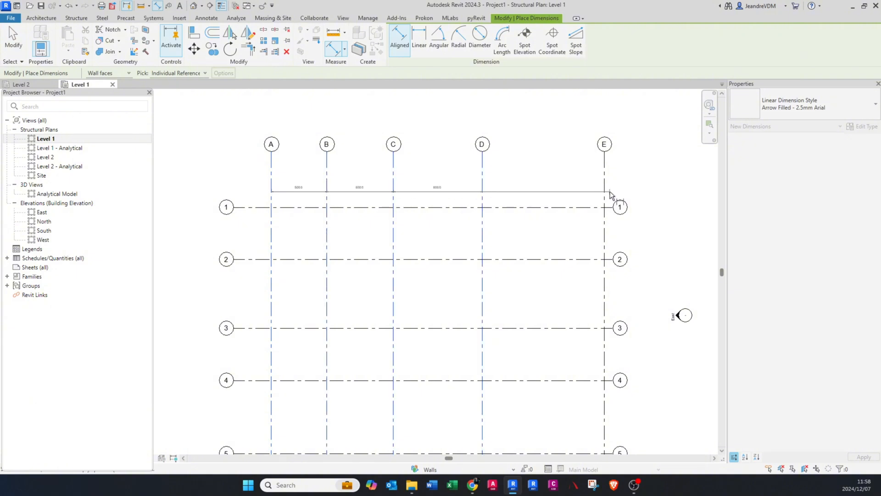
pyautogui.click(605, 191)
pyautogui.click(549, 191)
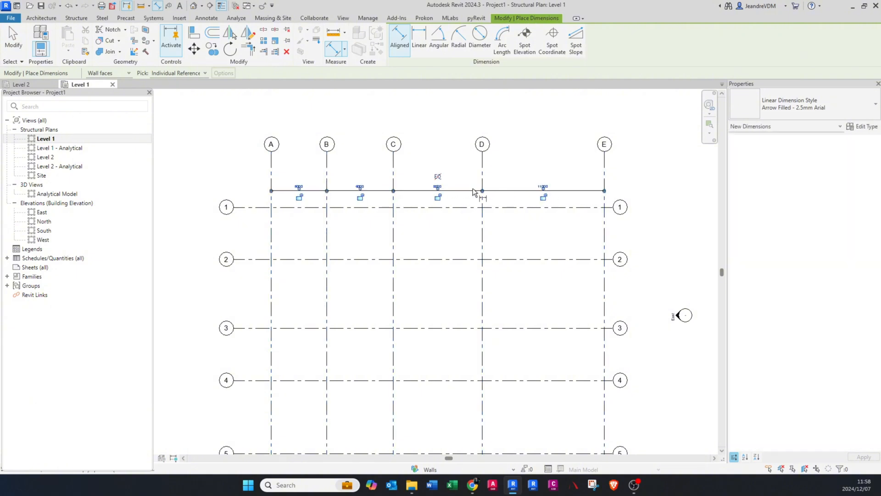
pyautogui.scroll(3, 446, 196)
pyautogui.scroll(-1, 445, 197)
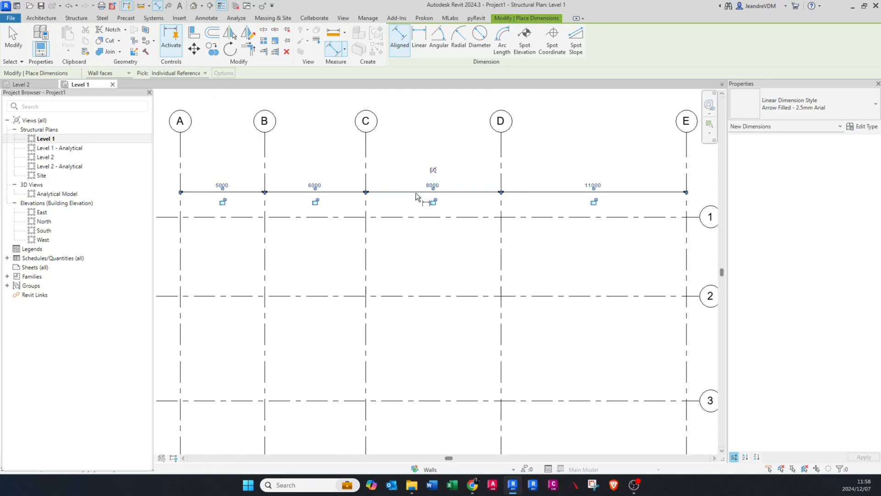
pyautogui.click(580, 138)
pyautogui.press('Escape')
pyautogui.press('Escape')
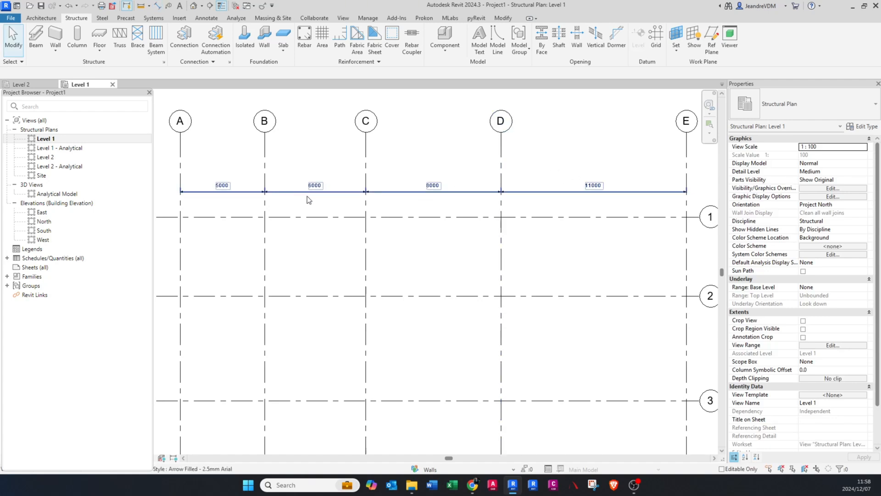
# Step: Space grids A to E equally with the dimension string's equality toggle, and switch equality off again to display values
pyautogui.click(401, 193)
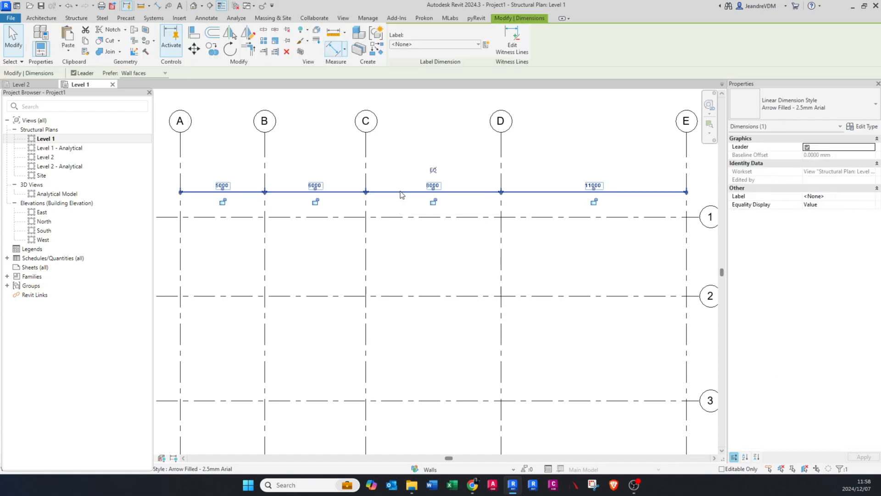
pyautogui.click(433, 170)
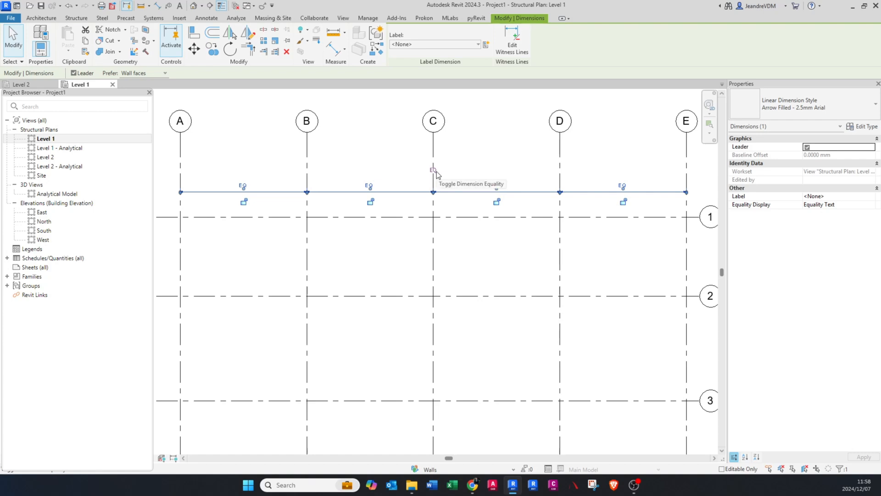
pyautogui.click(435, 171)
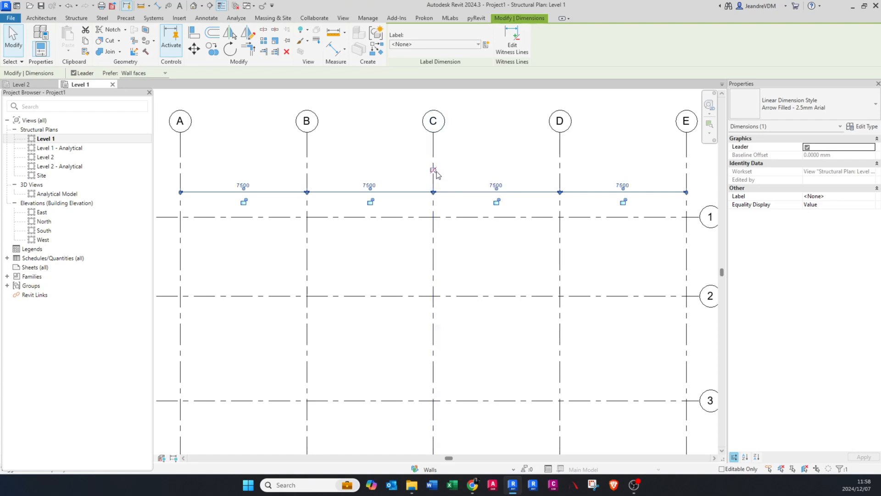
pyautogui.press('Escape')
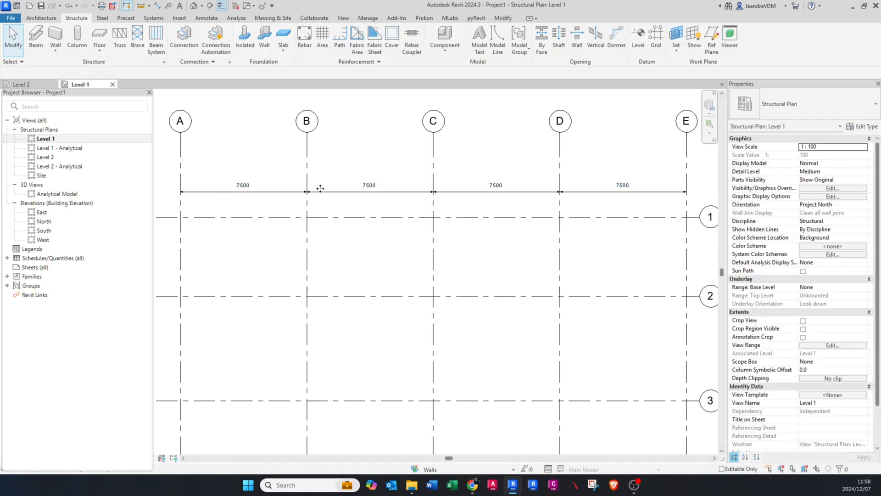
pyautogui.scroll(-2, 332, 192)
pyautogui.scroll(-1, 333, 191)
pyautogui.scroll(1, 275, 199)
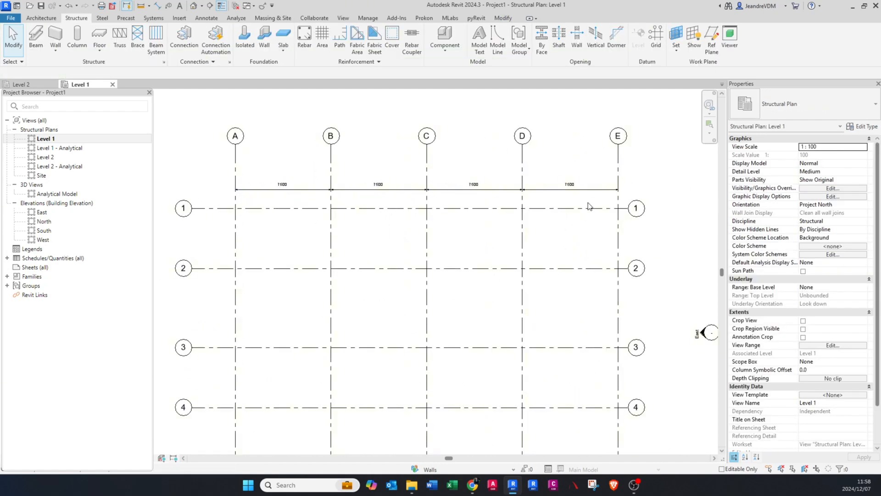
# Step: Delete all the numbered horizontal grids below grid 1
pyautogui.moveTo(273, 198); pyautogui.dragTo(324, 211, button='middle')
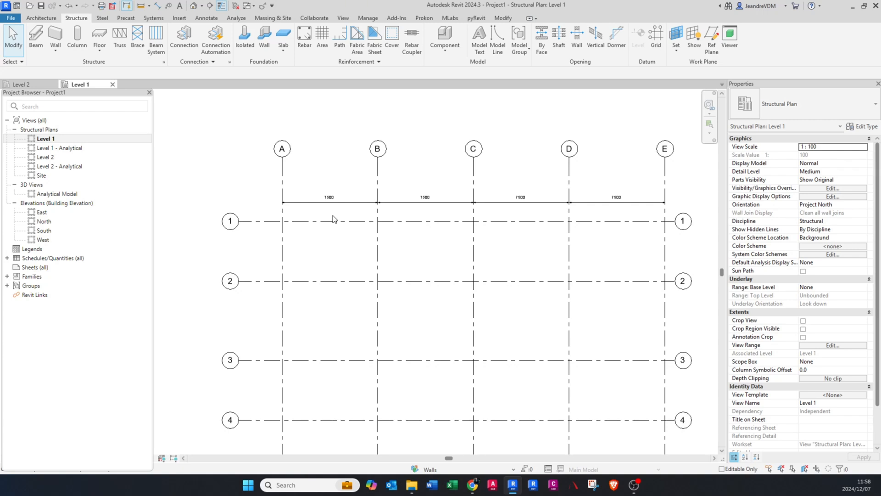
pyautogui.moveTo(341, 218); pyautogui.dragTo(335, 176, button='middle')
pyautogui.moveTo(377, 191); pyautogui.dragTo(346, 450)
pyautogui.press('Delete')
# Step: Copy grid 1 downward three times in succession at 7500 mm spacing
pyautogui.click(353, 166)
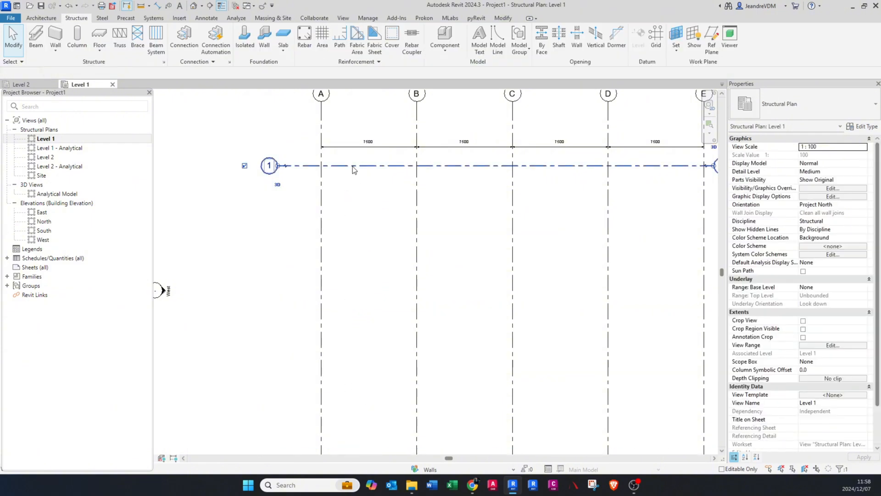
pyautogui.press('c')
pyautogui.press('o')
pyautogui.click(352, 166)
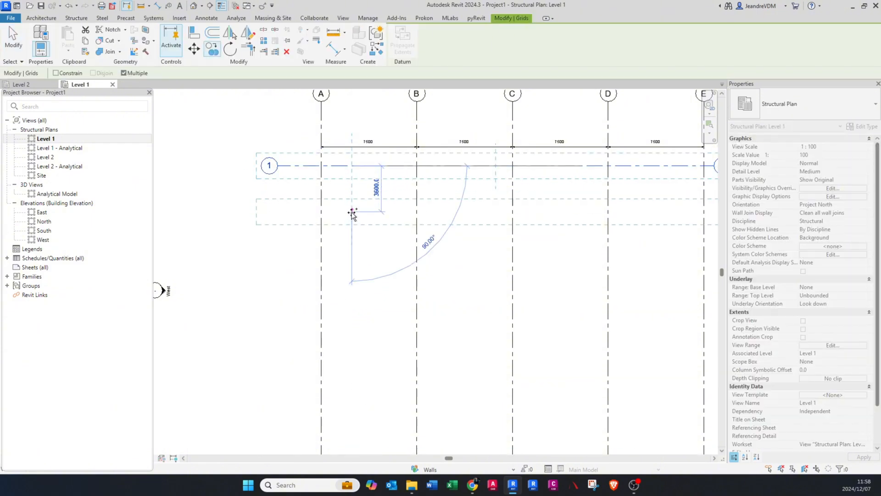
pyautogui.write('7500')
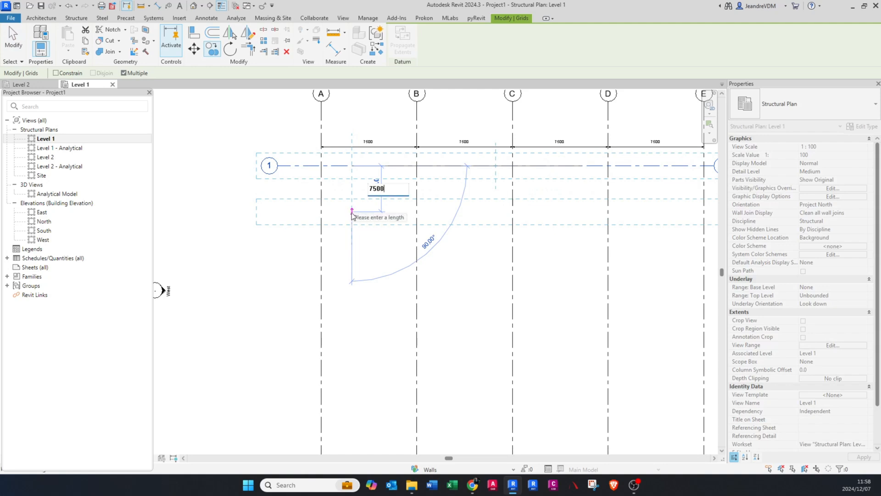
pyautogui.press('Return')
pyautogui.moveTo(360, 339); pyautogui.dragTo(365, 278, button='middle')
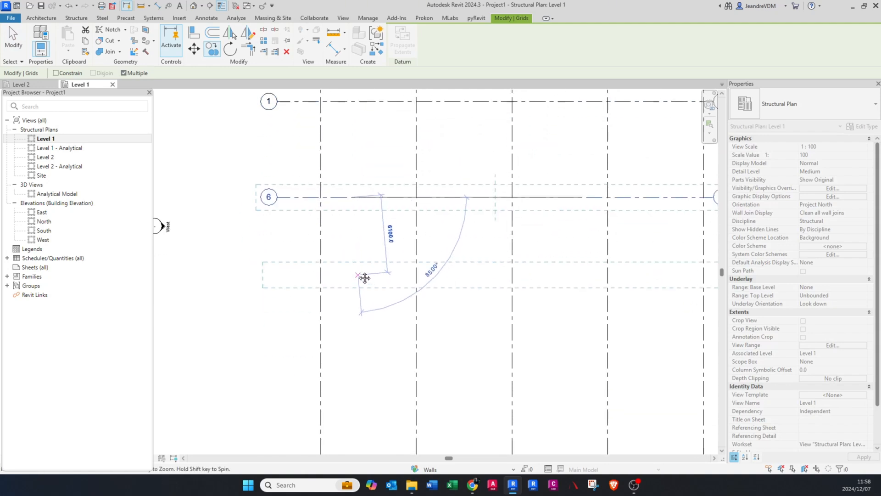
pyautogui.write('7500')
pyautogui.press('Return')
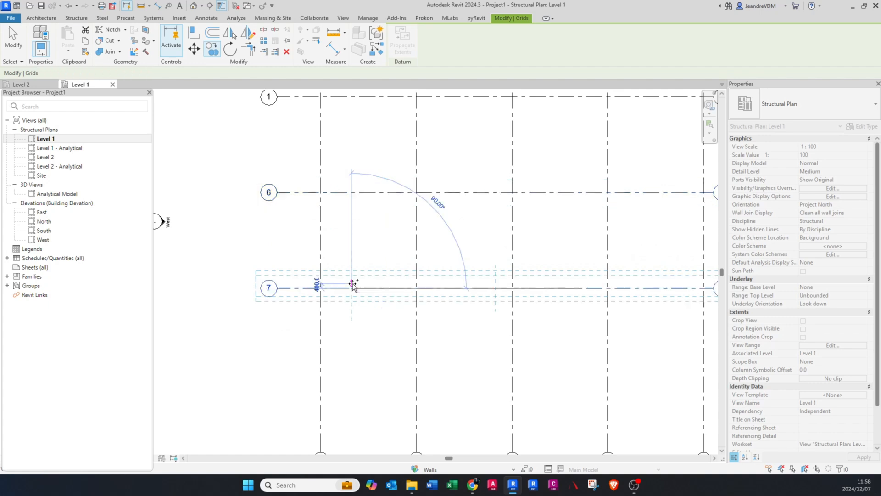
pyautogui.write('7')
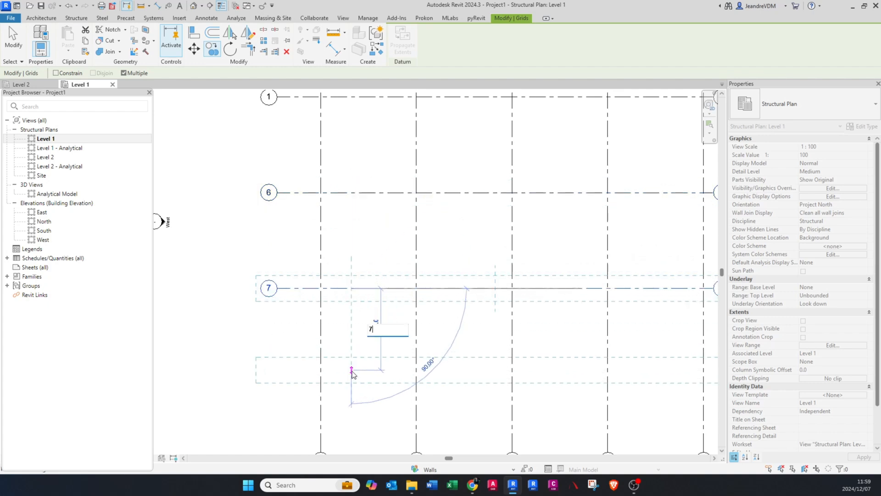
pyautogui.press('Return')
pyautogui.scroll(-3, 351, 367)
pyautogui.press('Escape')
pyautogui.press('Escape')
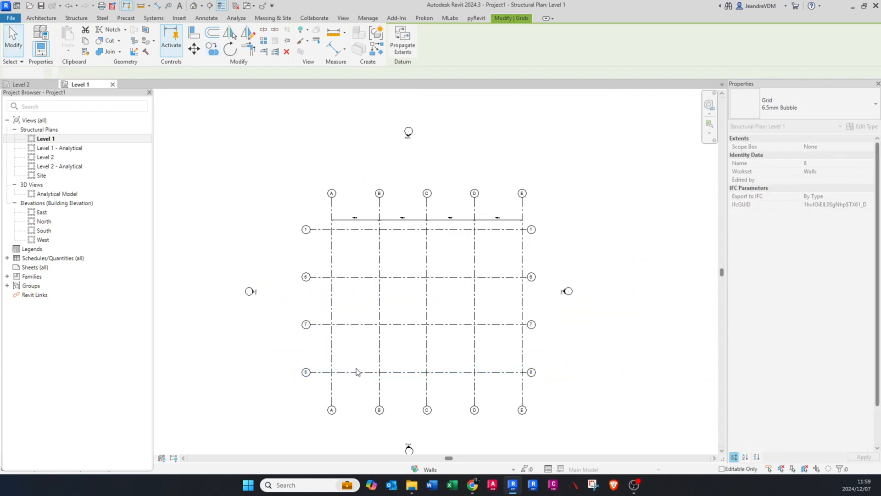
# Step: Copy grid E to an intermediate position between grids D and E, about 3900 mm from grid E
pyautogui.scroll(1, 422, 289)
pyautogui.scroll(1, 445, 205)
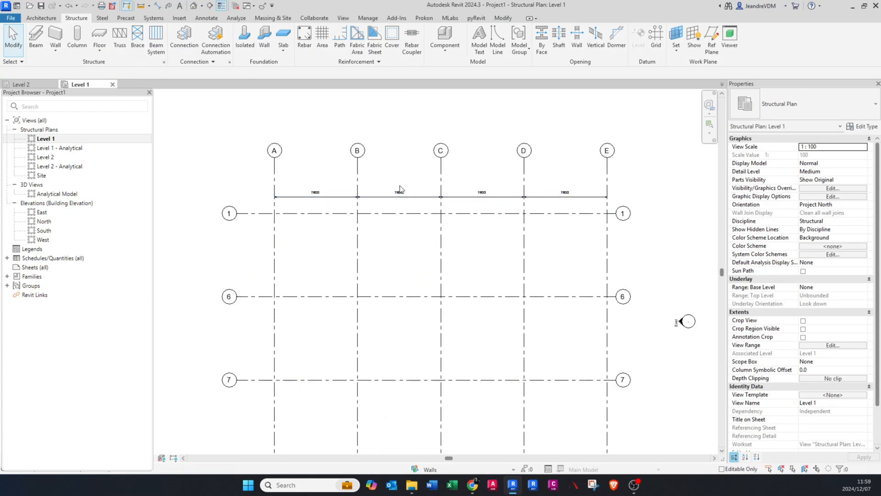
pyautogui.scroll(1, 325, 200)
pyautogui.scroll(2, 601, 173)
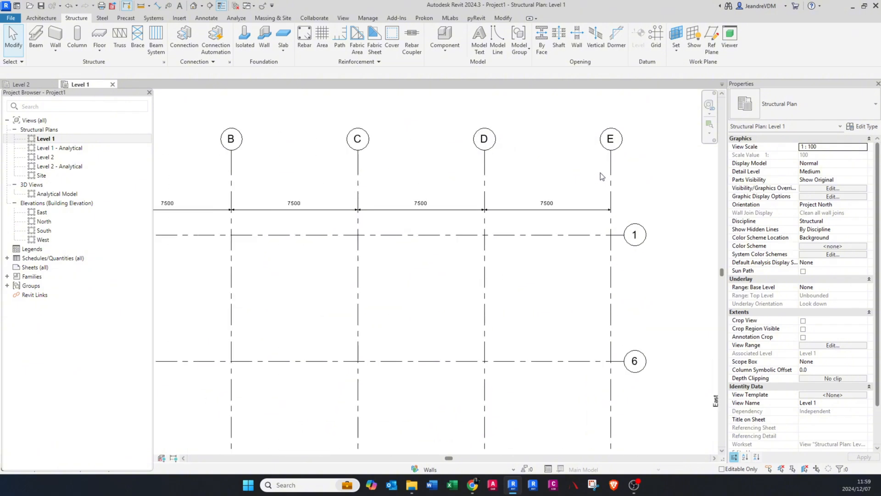
pyautogui.moveTo(614, 168); pyautogui.dragTo(477, 210, button='middle')
pyautogui.click(475, 209)
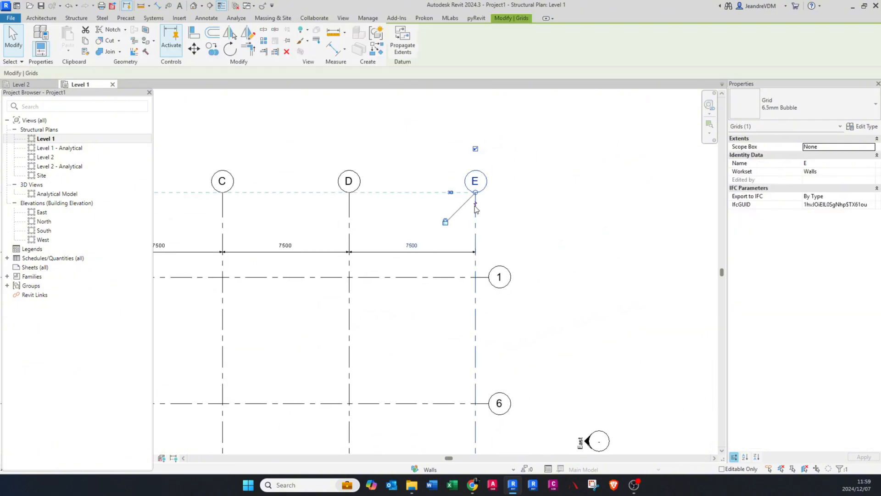
pyautogui.press('c')
pyautogui.press('o')
pyautogui.click(476, 207)
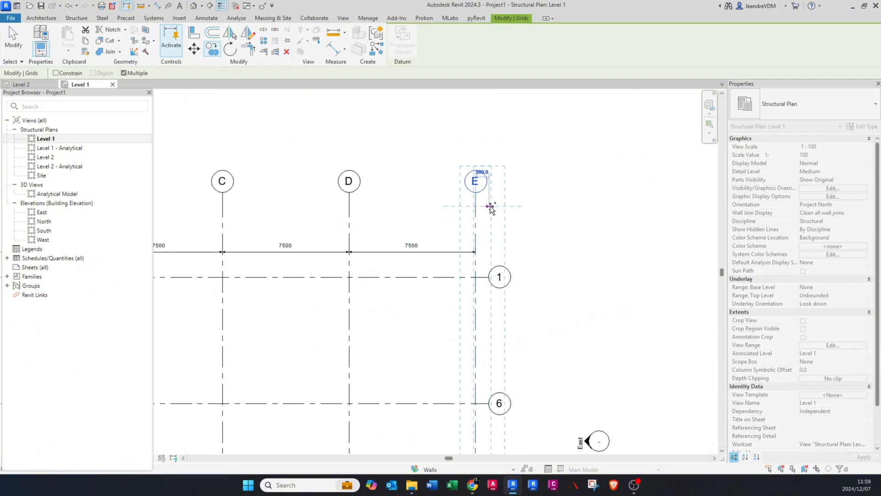
pyautogui.click(410, 207)
pyautogui.press('Escape')
pyautogui.press('Escape')
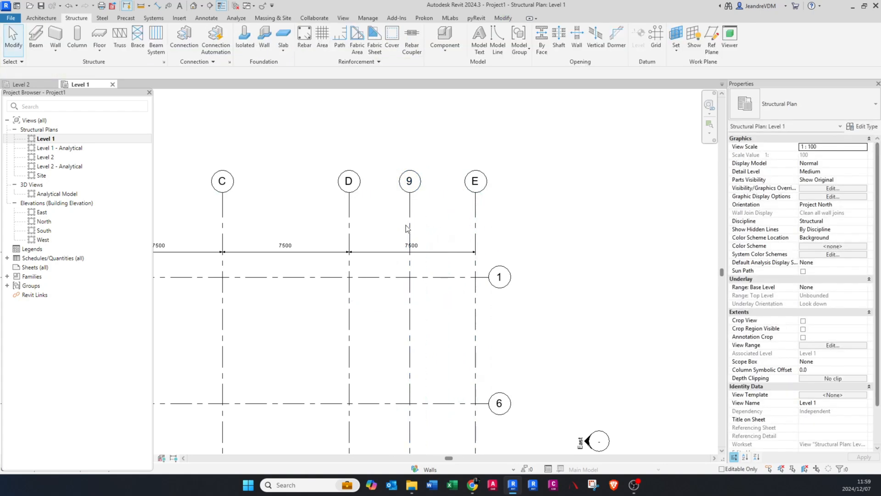
# Step: Rename the new intermediate grid between D and E as D1
pyautogui.moveTo(408, 230); pyautogui.dragTo(529, 233, button='middle')
pyautogui.scroll(-2, 528, 233)
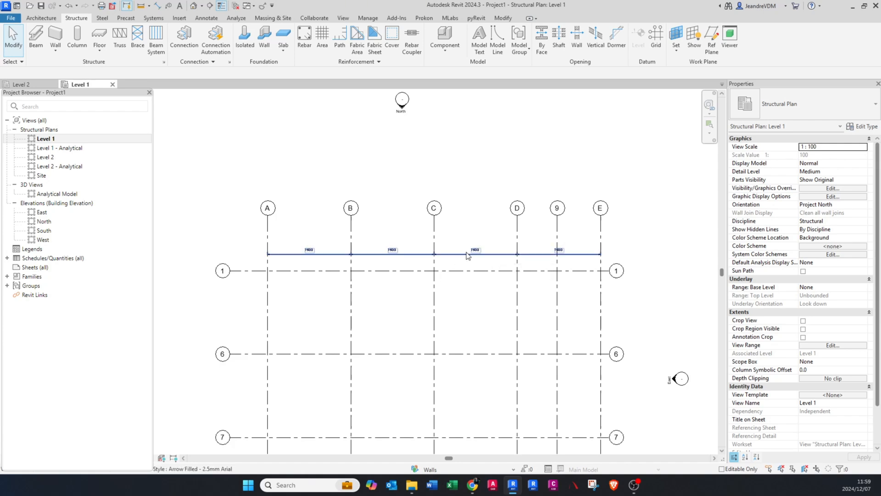
pyautogui.scroll(2, 557, 207)
pyautogui.click(558, 207)
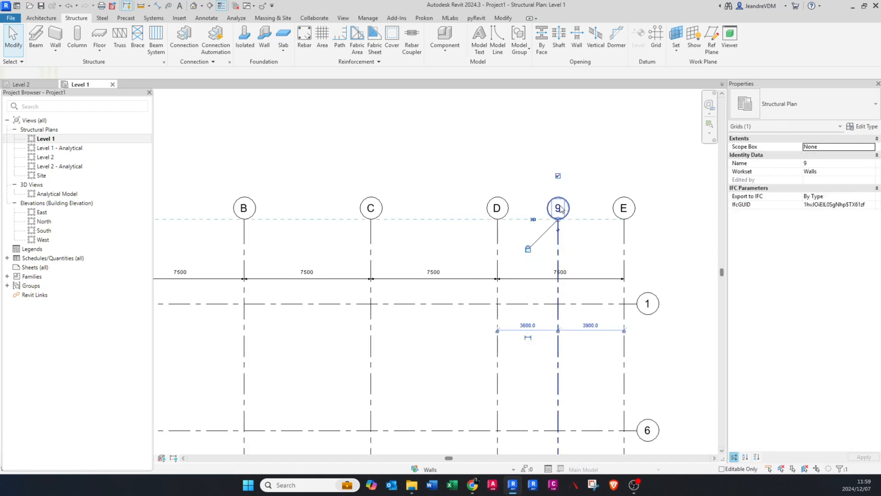
pyautogui.click(560, 207)
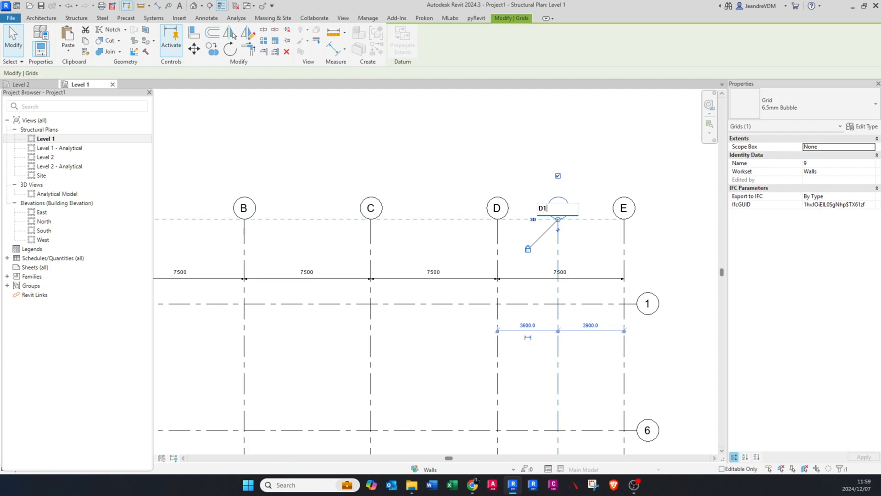
pyautogui.press('Return')
pyautogui.press('Escape')
pyautogui.scroll(-2, 572, 213)
pyautogui.scroll(1, 486, 243)
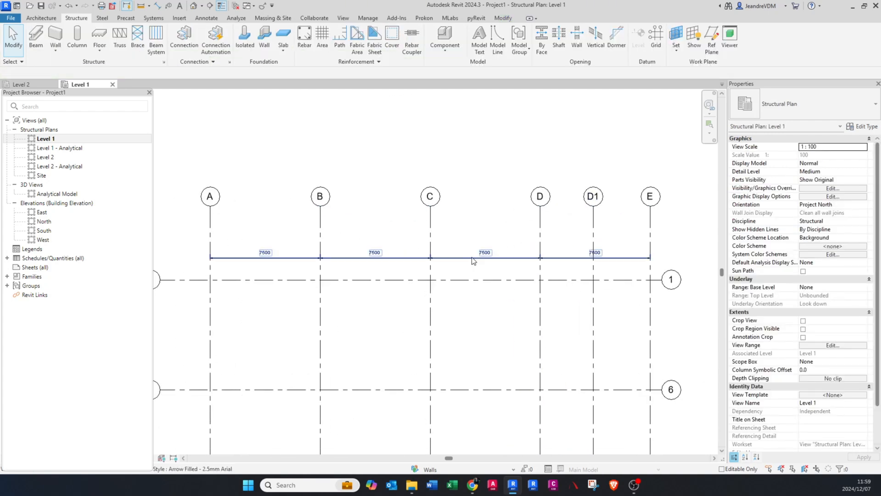
pyautogui.click(470, 259)
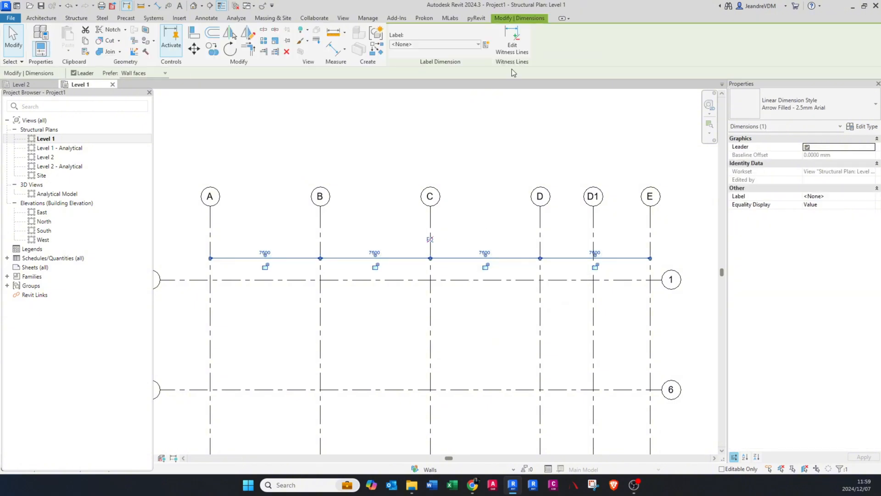
pyautogui.click(509, 46)
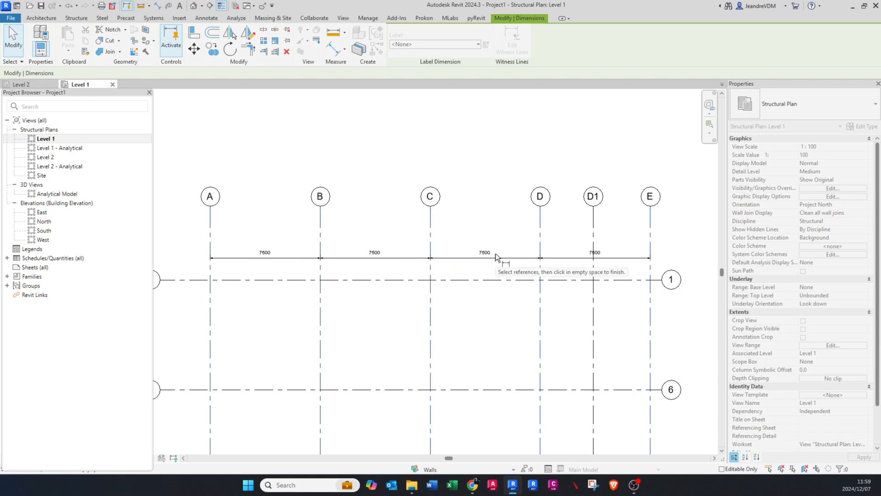
pyautogui.press('Escape')
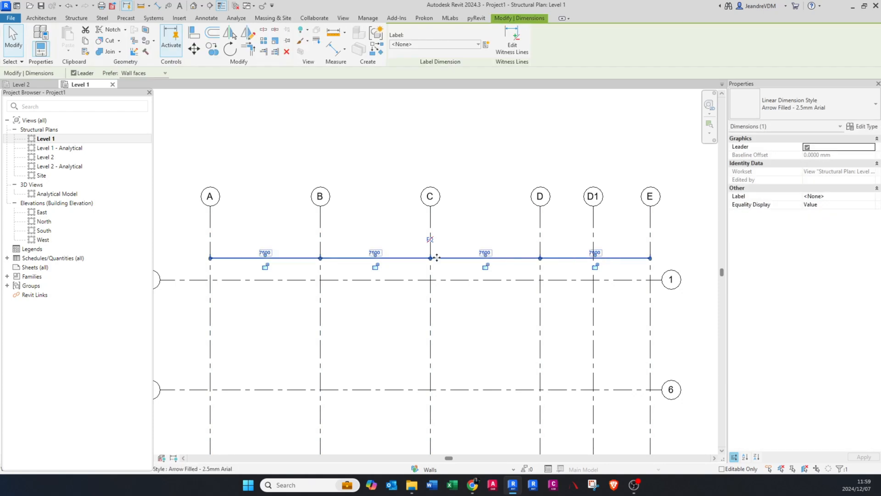
pyautogui.press('Escape')
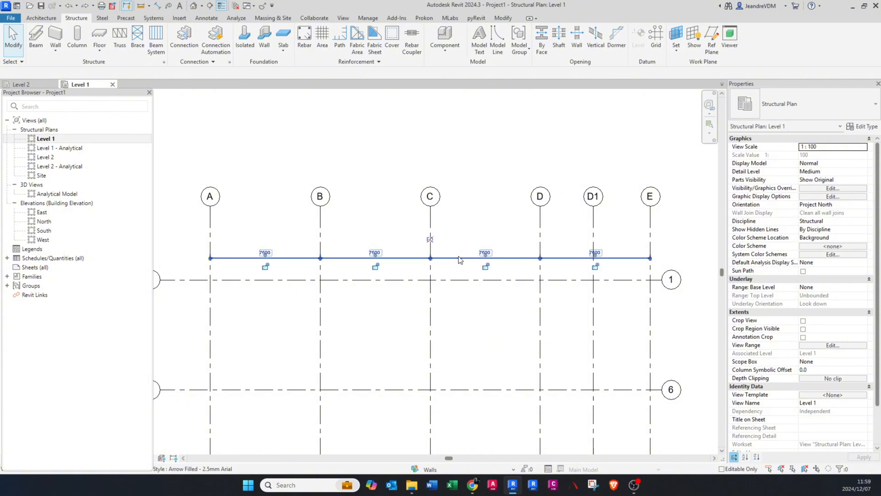
# Step: Edit the witness lines of the dimension string above grid 1 to include grid D1
pyautogui.click(459, 256)
pyautogui.click(512, 40)
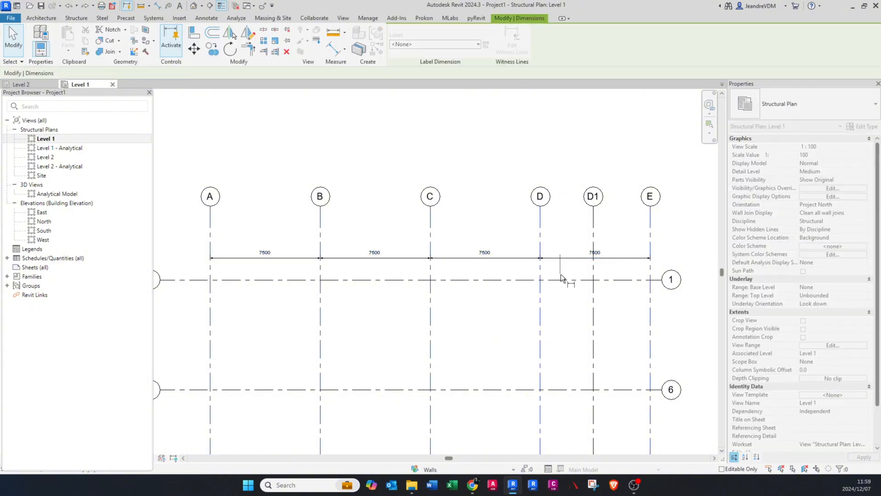
pyautogui.scroll(1, 594, 258)
pyautogui.click(594, 226)
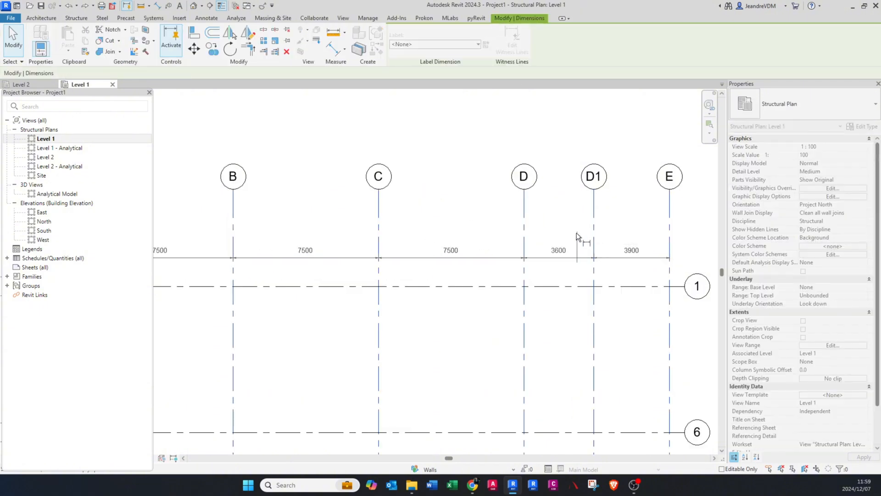
pyautogui.click(576, 241)
pyautogui.click(582, 266)
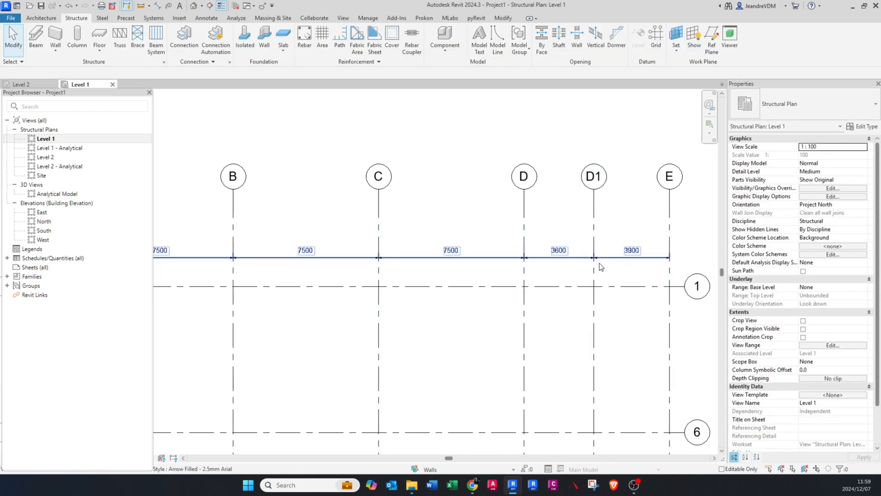
# Step: Space grids A to E, including D1, equally with the dimension string's equality toggle, and switch equality off again to display values
pyautogui.moveTo(632, 251); pyautogui.dragTo(603, 233, button='middle')
pyautogui.scroll(-2, 603, 235)
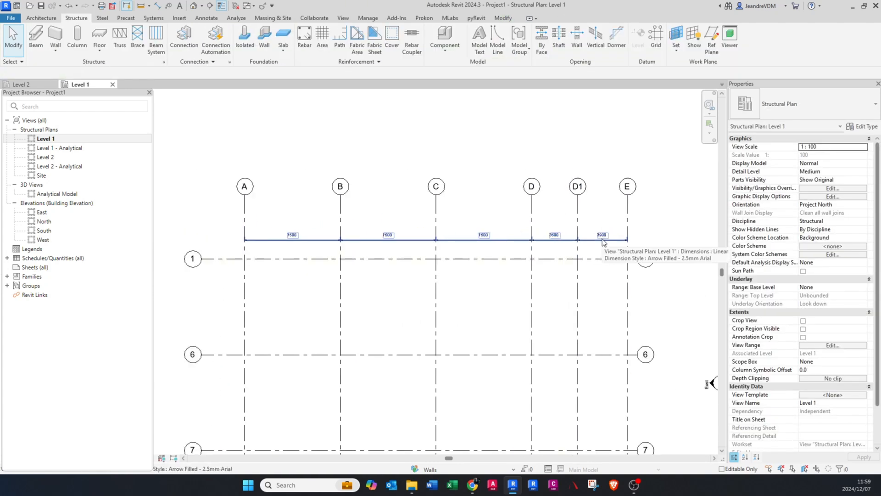
pyautogui.click(603, 240)
pyautogui.click(436, 224)
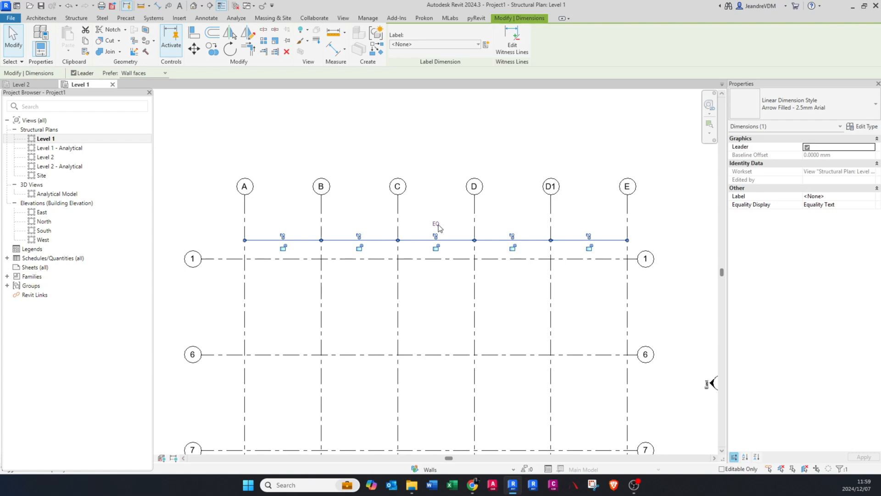
pyautogui.click(436, 224)
pyautogui.press('Escape')
pyautogui.scroll(2, 415, 260)
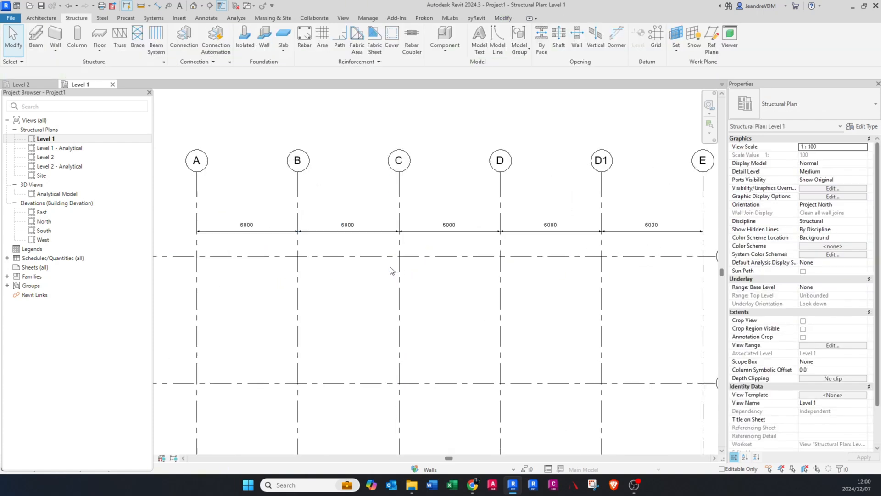
# Step: Delete horizontal grids 6, 7 and 8 together
pyautogui.scroll(-2, 632, 224)
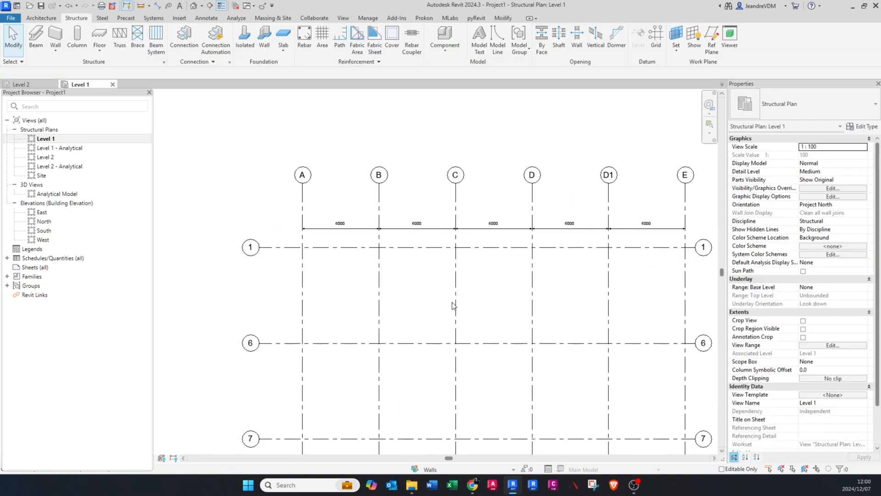
pyautogui.scroll(-2, 400, 259)
pyautogui.moveTo(392, 332); pyautogui.dragTo(388, 283, button='middle')
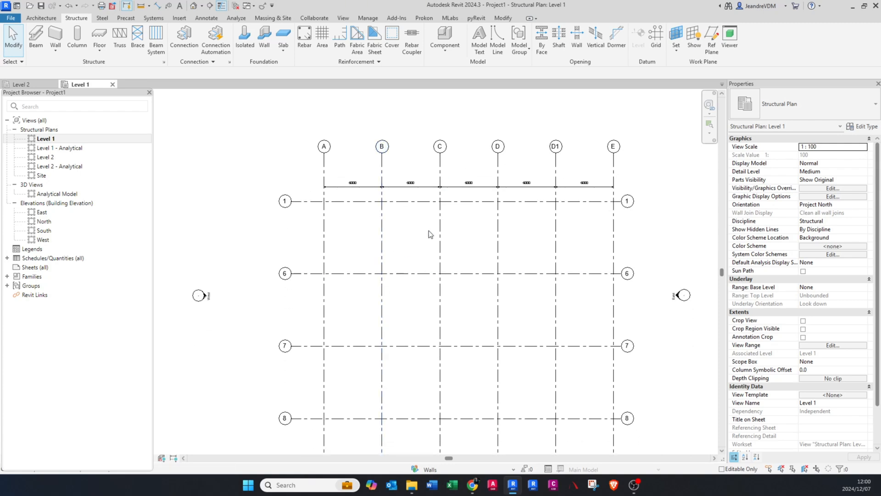
pyautogui.scroll(2, 424, 209)
pyautogui.scroll(-2, 472, 182)
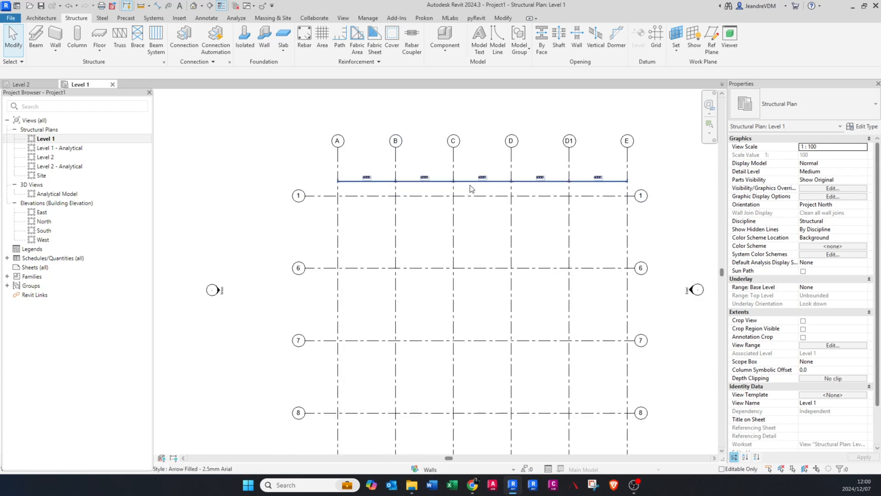
pyautogui.moveTo(343, 276); pyautogui.dragTo(345, 256, button='middle')
pyautogui.scroll(2, 304, 255)
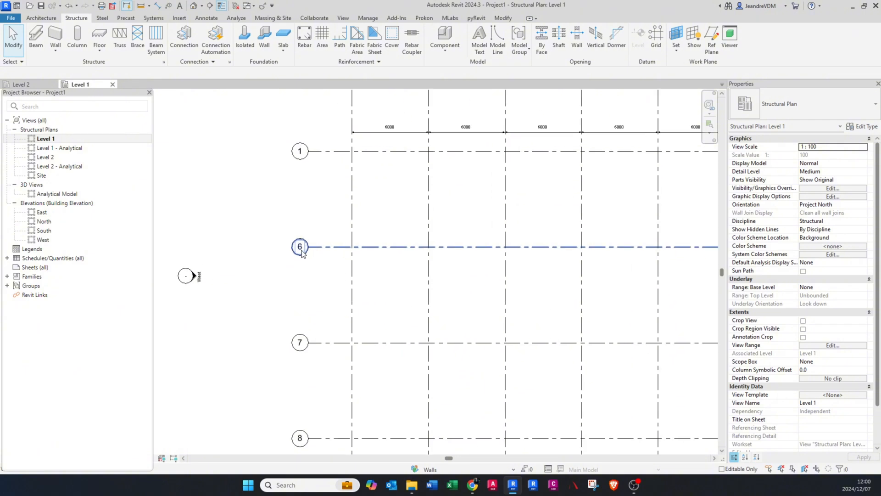
pyautogui.scroll(-2, 323, 226)
pyautogui.moveTo(323, 222); pyautogui.dragTo(294, 415)
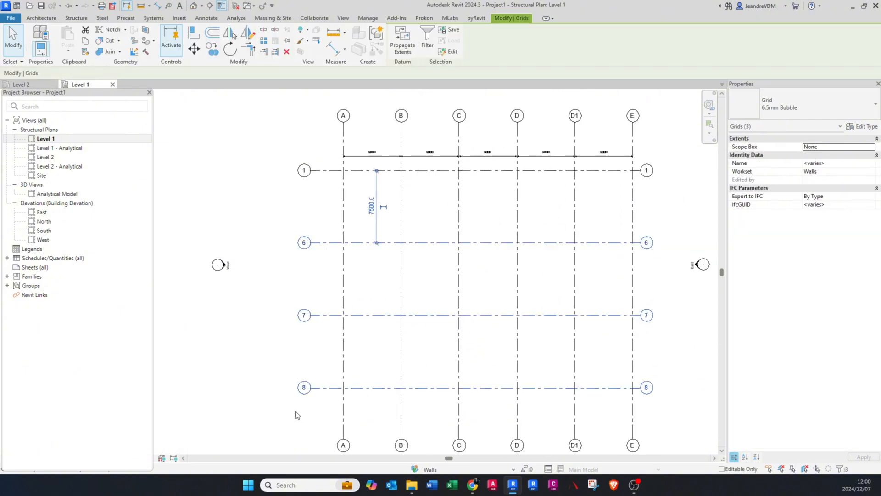
pyautogui.press('Delete')
# Step: Copy horizontal grid 1 by 6000 mm downward along grid A
pyautogui.click(324, 171)
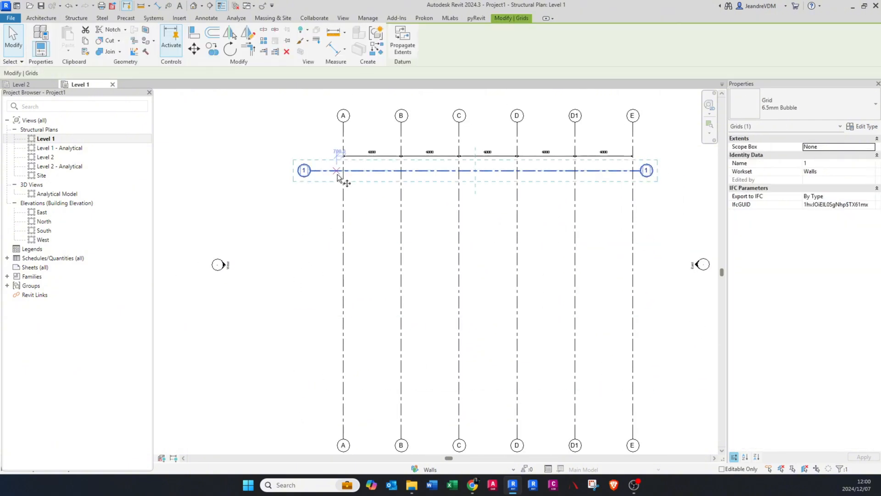
pyautogui.press('c')
pyautogui.press('o')
pyautogui.click(343, 171)
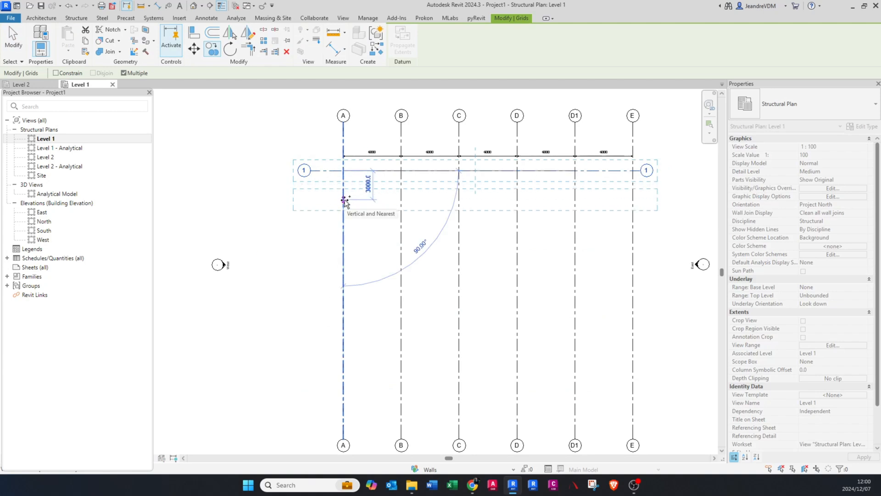
pyautogui.write('6000')
pyautogui.press('Return')
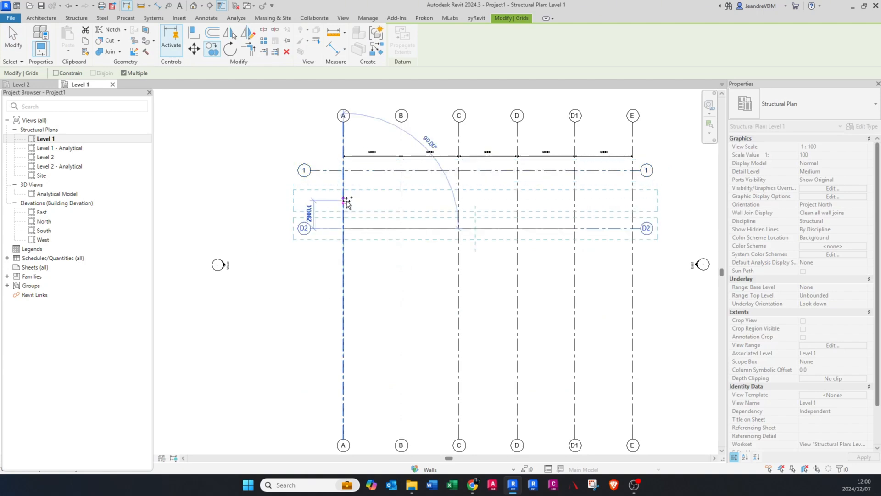
pyautogui.press('Escape')
pyautogui.press('Escape')
# Step: Rename the copied horizontal grid below grid 1 as 2
pyautogui.scroll(2, 298, 228)
pyautogui.doubleClick(309, 230)
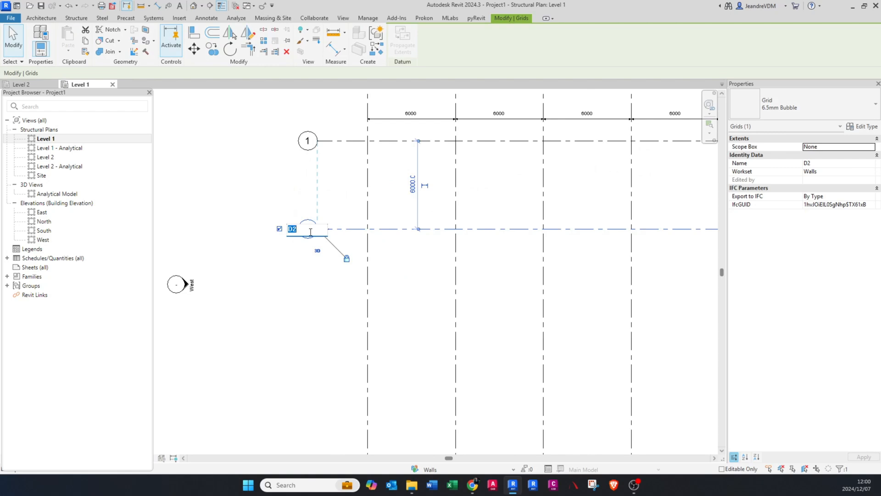
pyautogui.click(307, 258)
pyautogui.scroll(-1, 316, 269)
pyautogui.moveTo(316, 268); pyautogui.dragTo(299, 318, button='middle')
pyautogui.scroll(1, 295, 297)
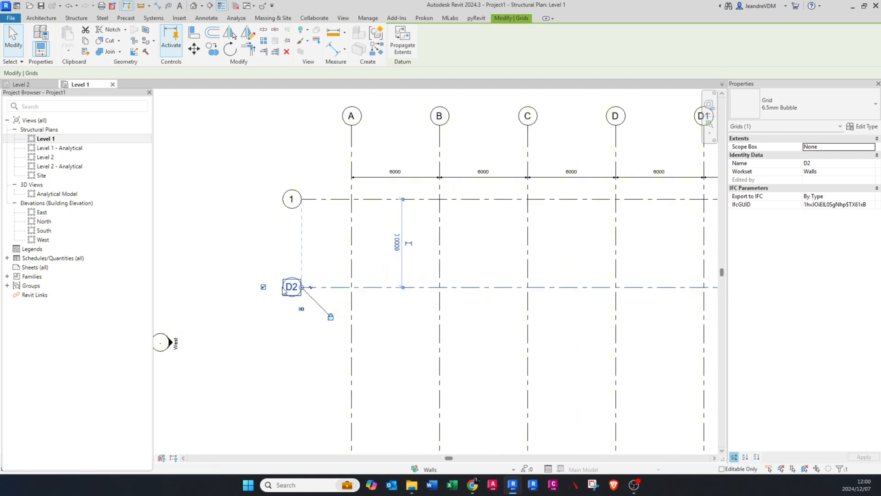
pyautogui.scroll(-1, 283, 293)
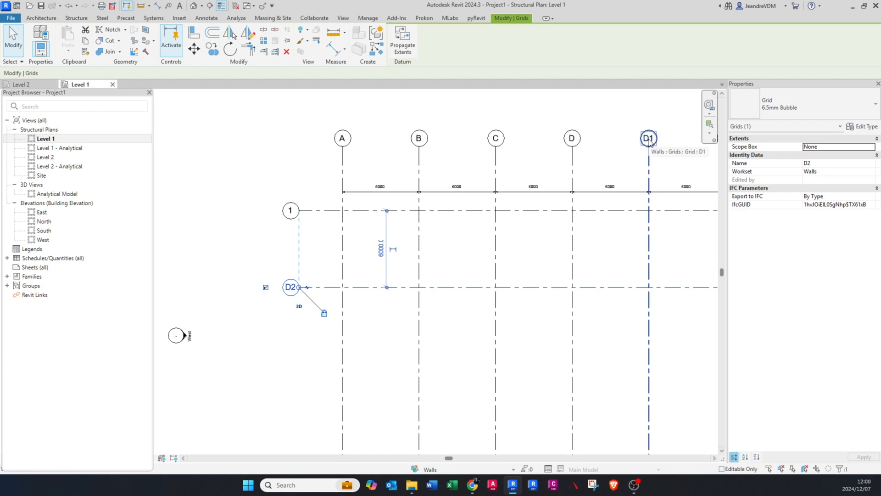
pyautogui.scroll(1, 292, 283)
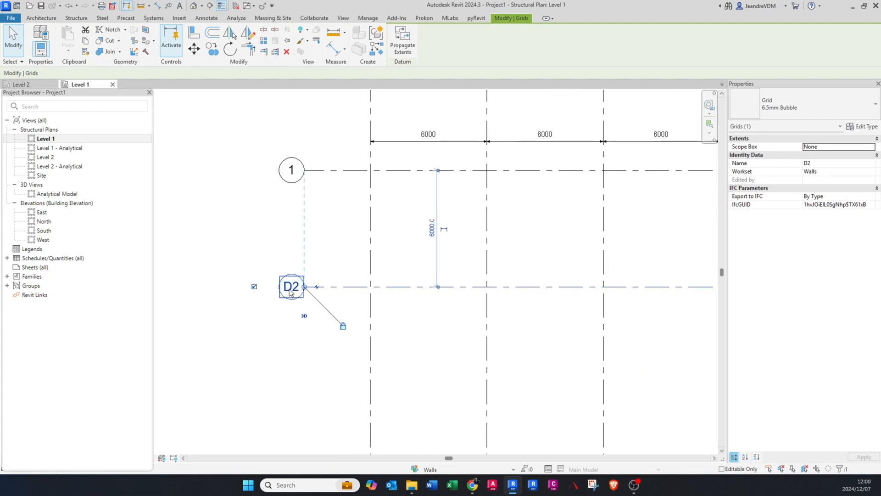
pyautogui.click(290, 287)
pyautogui.press('Return')
pyautogui.scroll(-3, 341, 236)
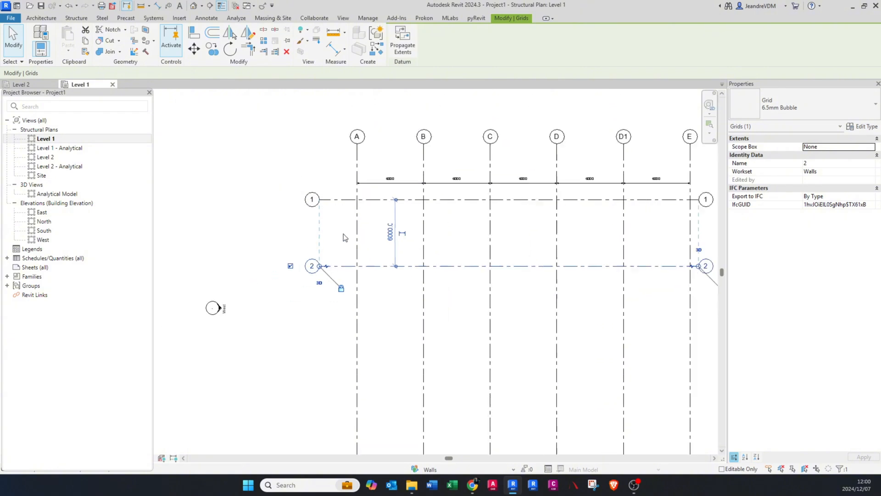
# Step: Copy grid 2 downward three times along grid A, reusing the spacing between grids 1 and 2, to create grids 3 to 5
pyautogui.click(344, 237)
pyautogui.click(366, 259)
pyautogui.press('c')
pyautogui.press('o')
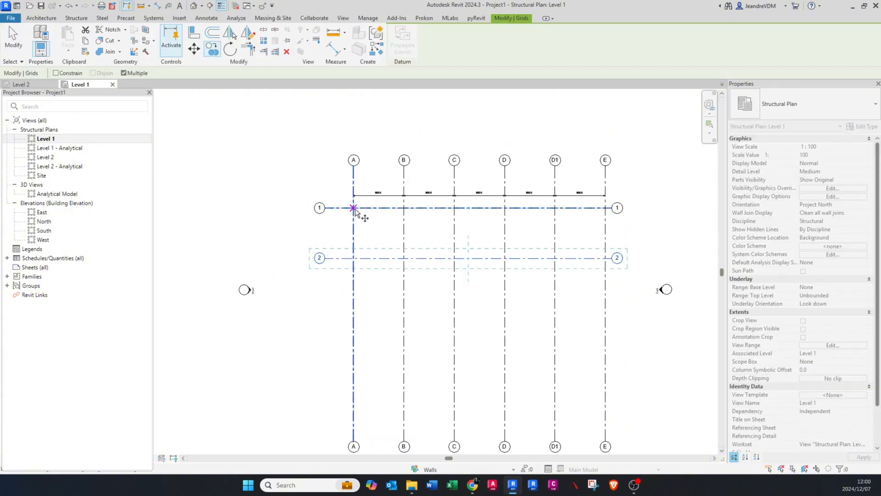
pyautogui.click(354, 208)
pyautogui.click(353, 258)
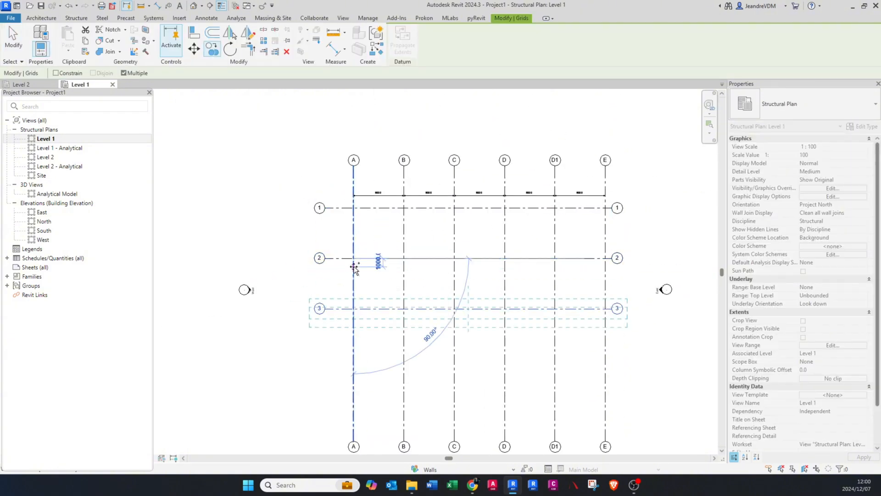
pyautogui.click(354, 308)
pyautogui.click(354, 358)
pyautogui.press('Escape')
pyautogui.press('Escape')
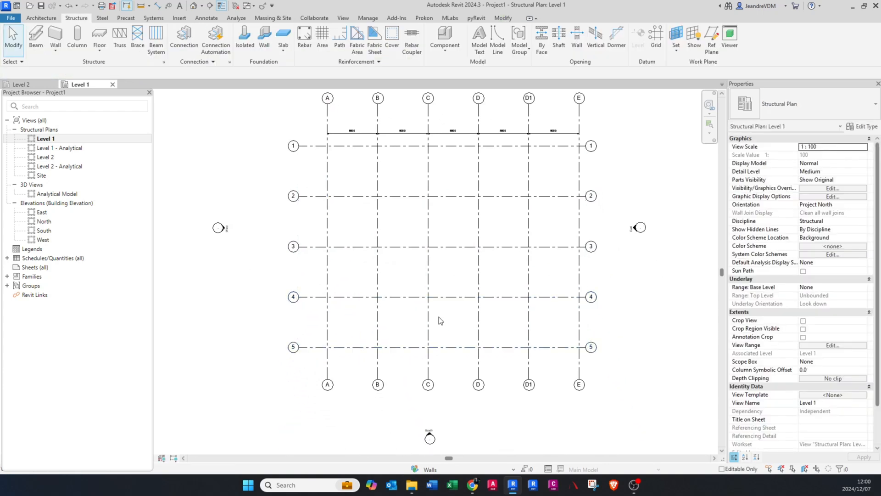
# Step: Delete the dimension string above grid 1
pyautogui.moveTo(419, 334); pyautogui.dragTo(330, 331, button='middle')
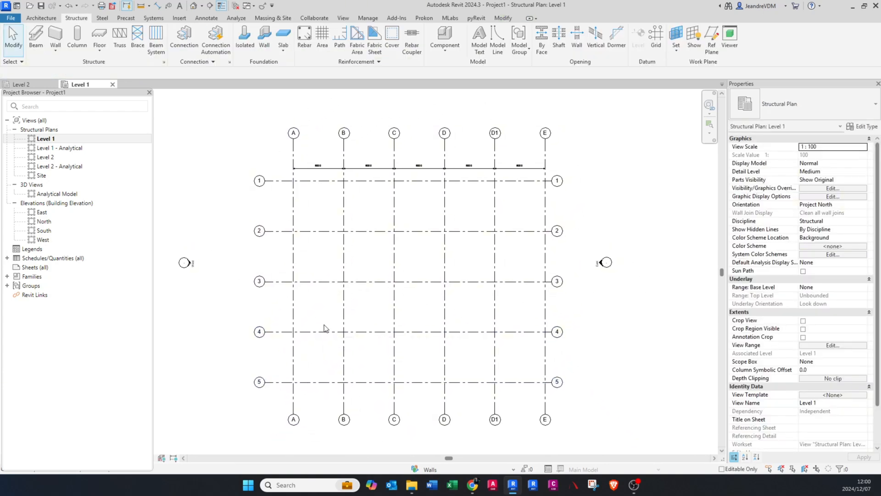
pyautogui.click(418, 175)
pyautogui.press('Delete')
# Step: In the East elevation, extend the upper ends of grids 1 to 5 well above Level 2
pyautogui.doubleClick(60, 213)
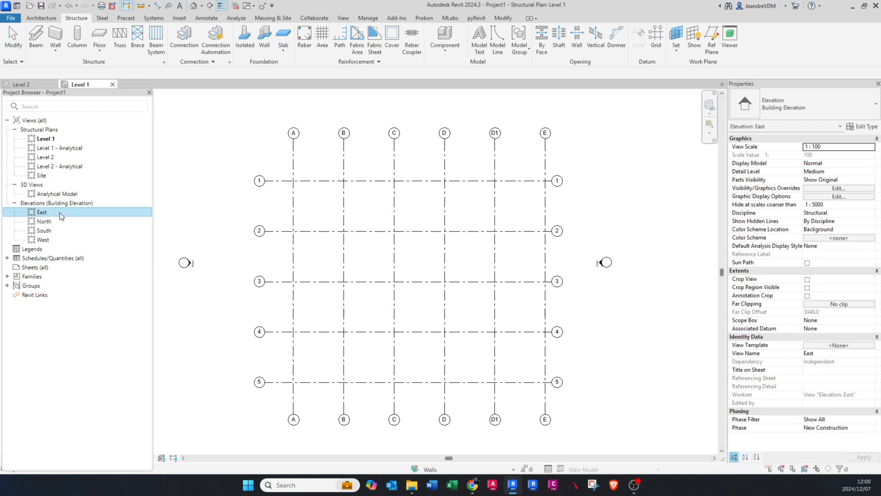
pyautogui.scroll(-2, 527, 267)
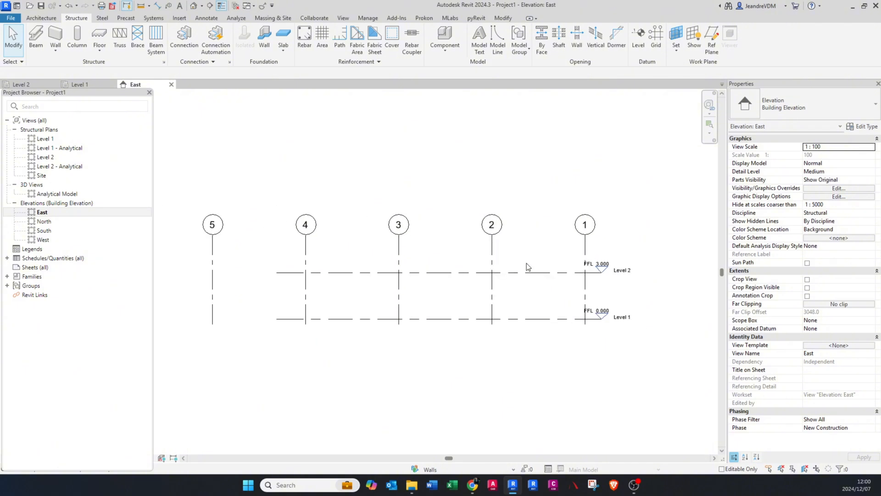
pyautogui.click(494, 253)
pyautogui.scroll(-1, 492, 260)
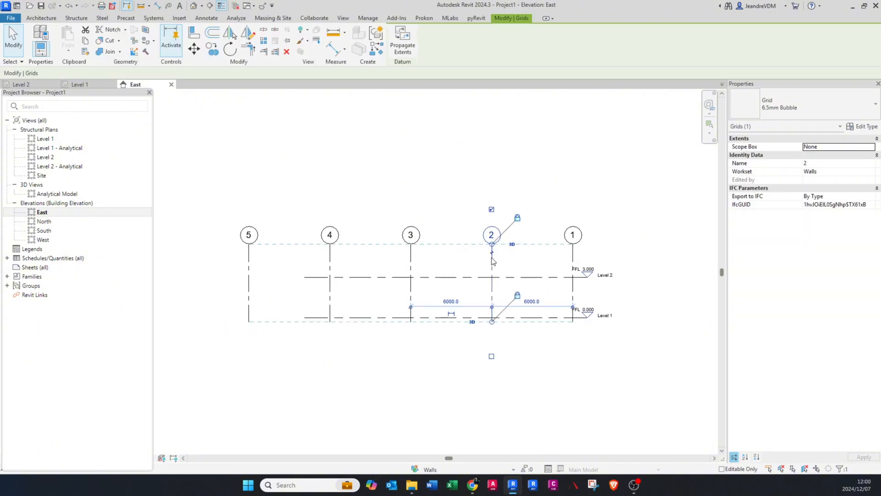
pyautogui.moveTo(492, 252); pyautogui.dragTo(491, 165)
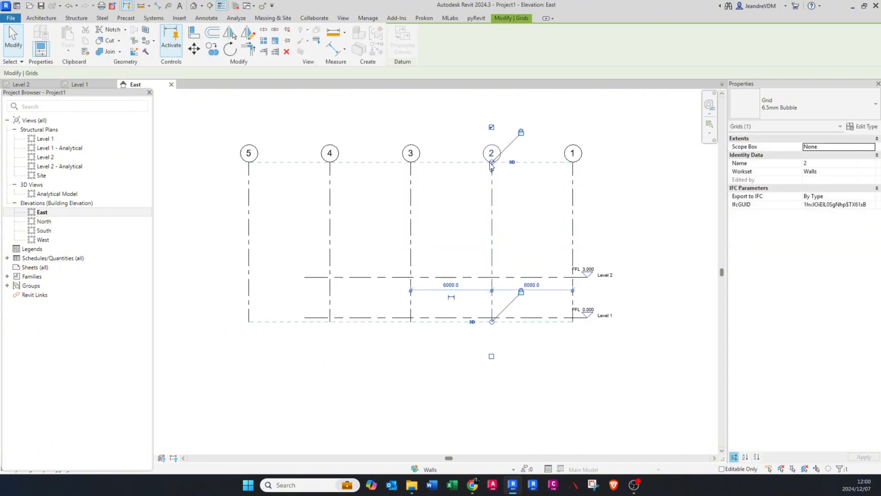
pyautogui.press('Escape')
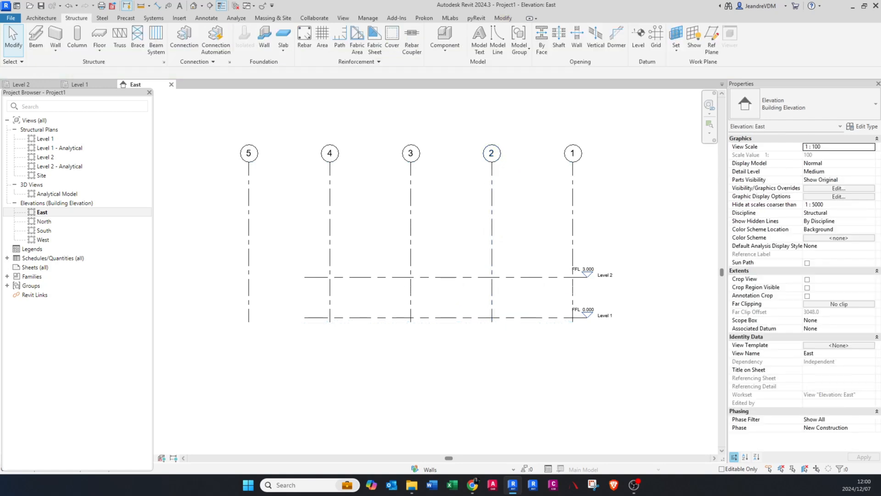
# Step: Dock the Project Browser beside the drawing area so it does not overlap the East elevation
pyautogui.moveTo(50, 381); pyautogui.dragTo(49, 384)
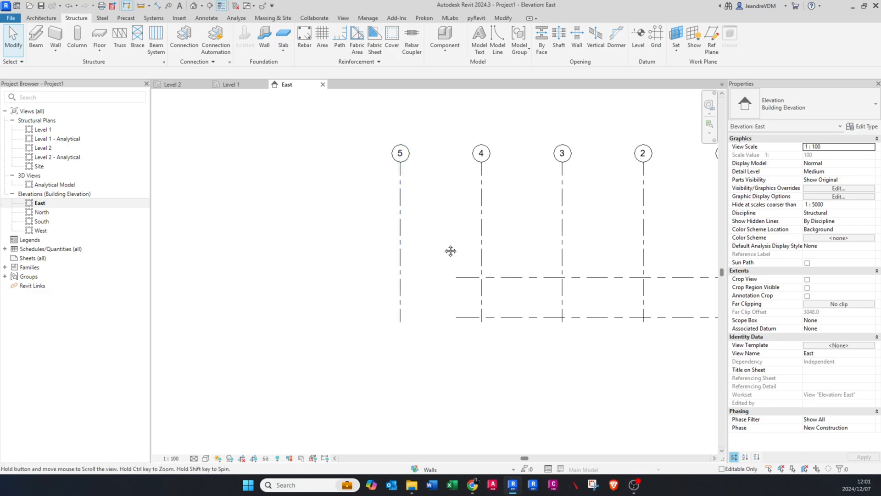
pyautogui.moveTo(451, 250); pyautogui.dragTo(356, 273, button='middle')
pyautogui.scroll(-1, 370, 289)
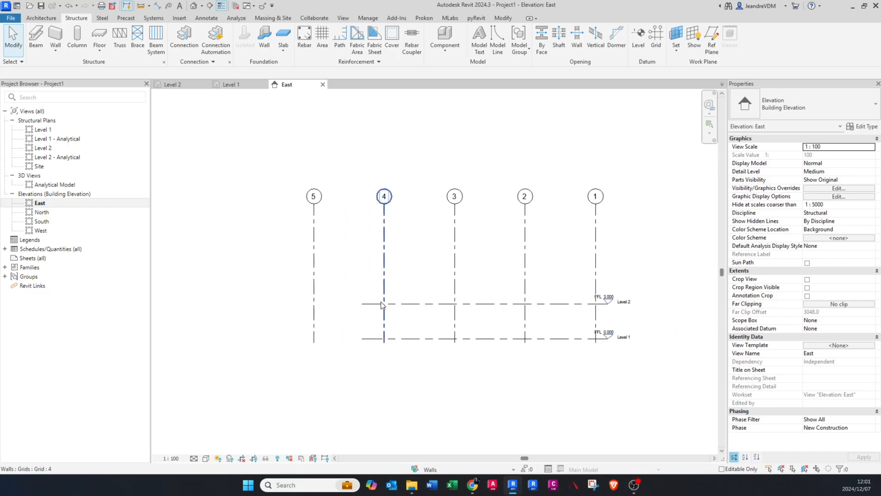
# Step: Extend the Level 1 and Level 2 lines past grid 5 at one end and past grid 1 at the other
pyautogui.click(409, 305)
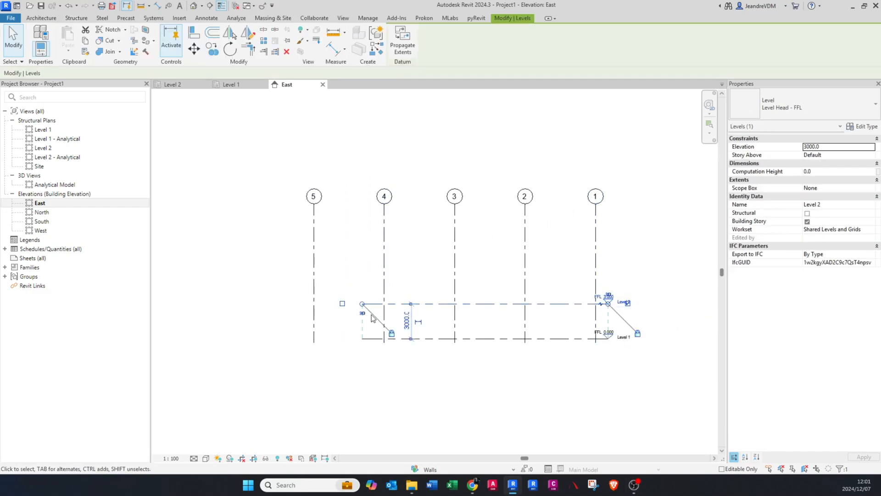
pyautogui.scroll(1, 374, 310)
pyautogui.press('l')
pyautogui.press('l')
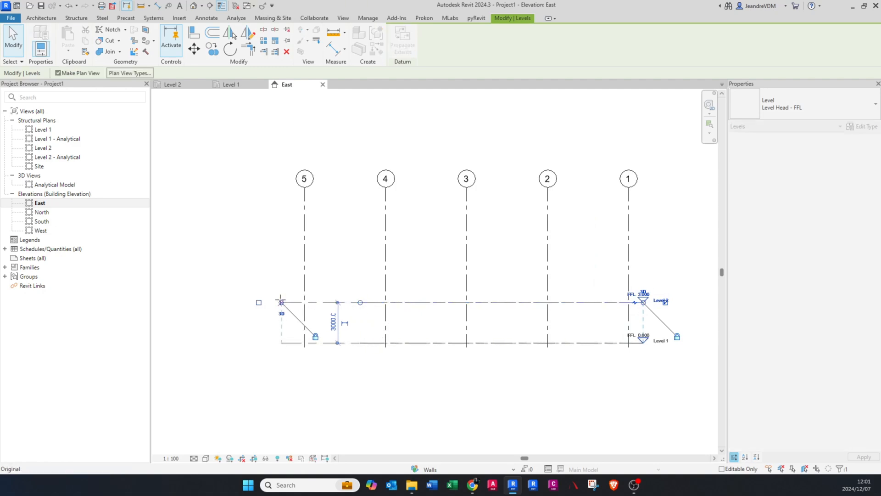
pyautogui.press('Escape')
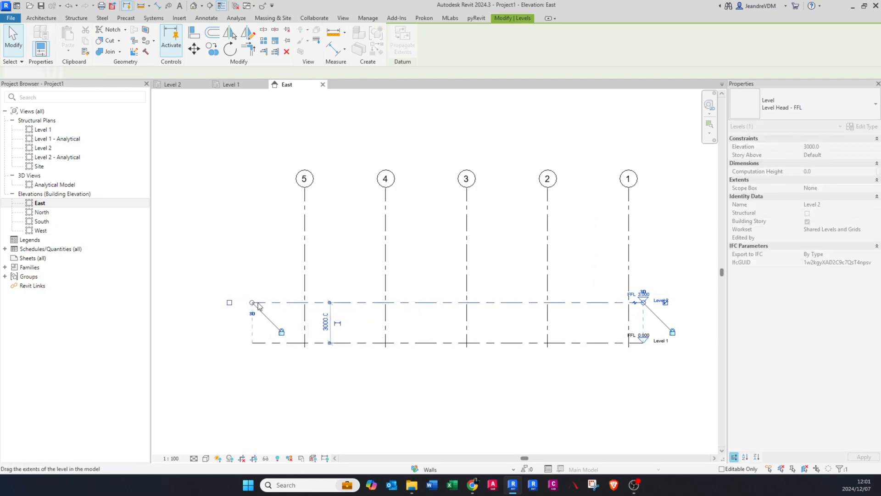
pyautogui.press('Escape')
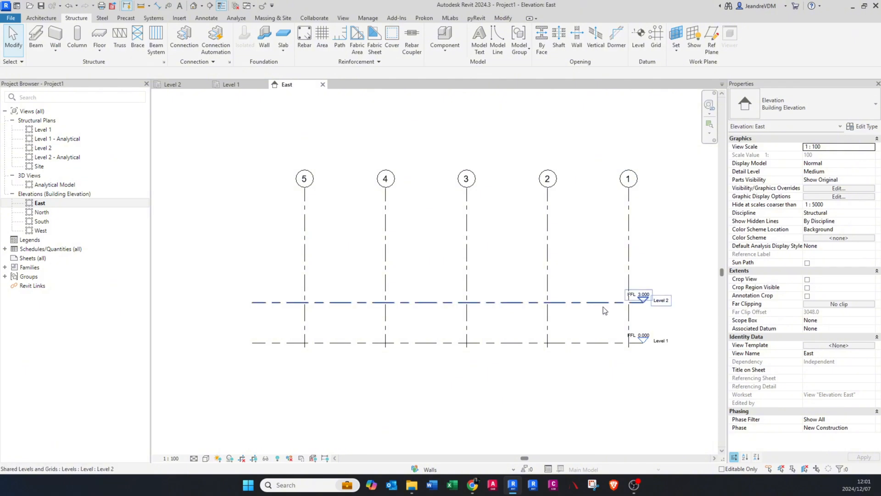
pyautogui.click(638, 303)
pyautogui.moveTo(643, 302); pyautogui.dragTo(666, 307)
pyautogui.click(649, 313)
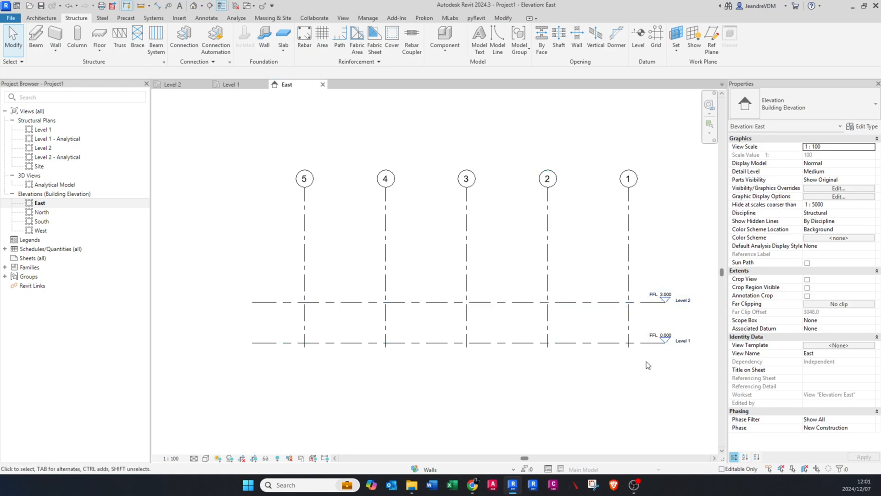
# Step: Shorten the lower ends of grids 1 to 5 so they stop just above Level 1
pyautogui.click(629, 320)
pyautogui.scroll(1, 629, 344)
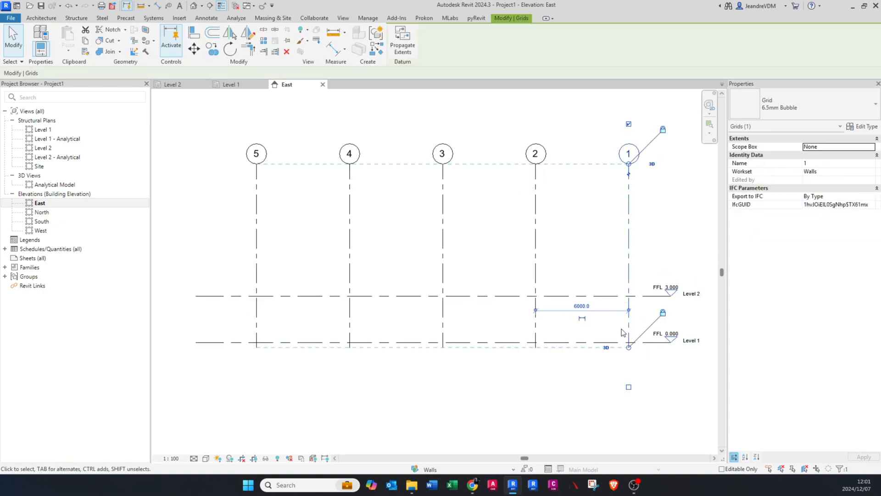
pyautogui.moveTo(629, 347); pyautogui.dragTo(631, 331)
pyautogui.click(633, 356)
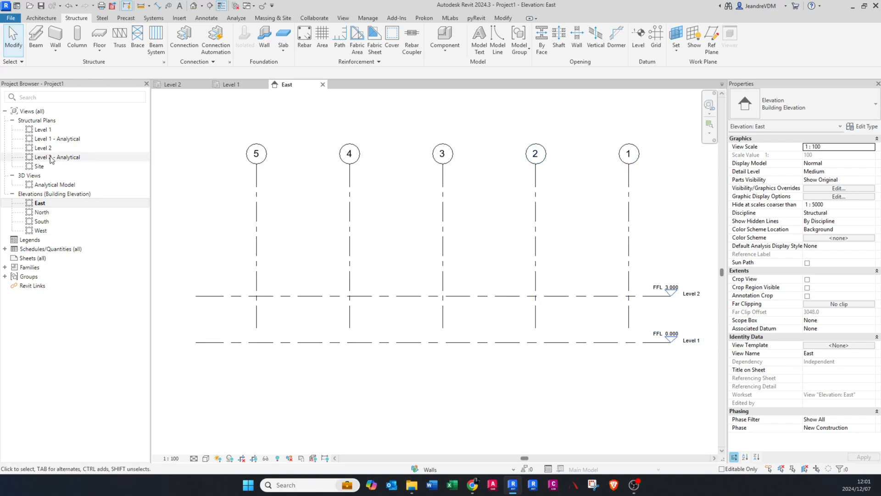
# Step: Open the Level 1 structural plan and check which grids are displayed there
pyautogui.doubleClick(58, 132)
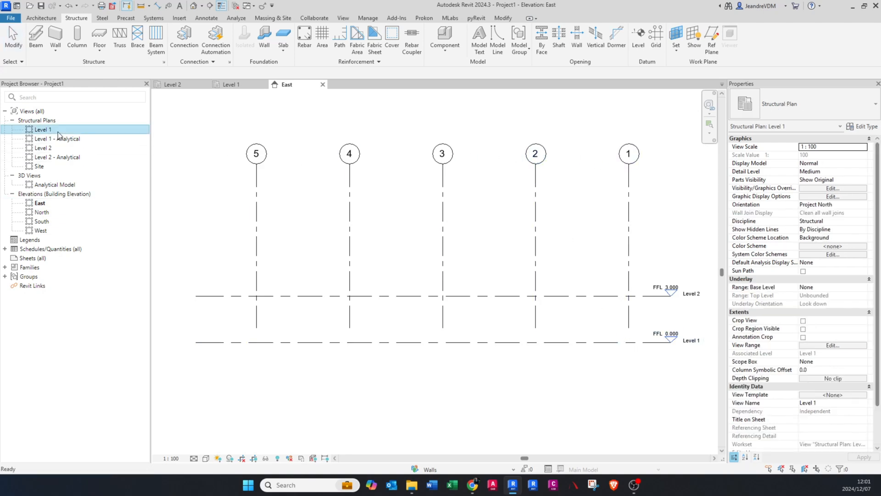
pyautogui.middleClick(456, 245)
pyautogui.middleClick(456, 245)
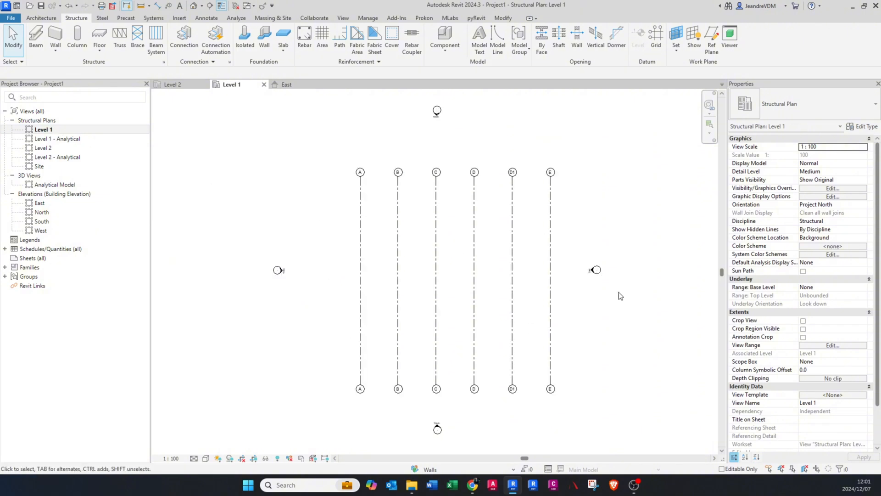
pyautogui.scroll(4, 602, 270)
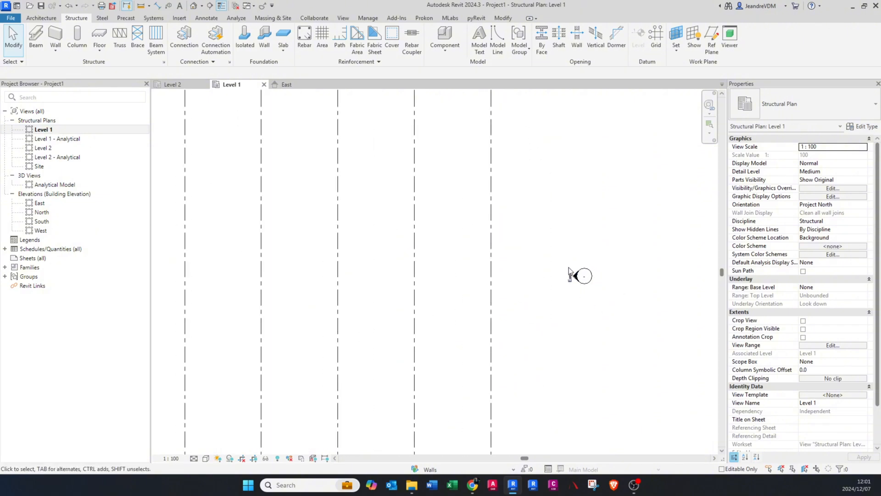
pyautogui.scroll(-2, 568, 267)
pyautogui.moveTo(206, 271); pyautogui.dragTo(217, 272, button='middle')
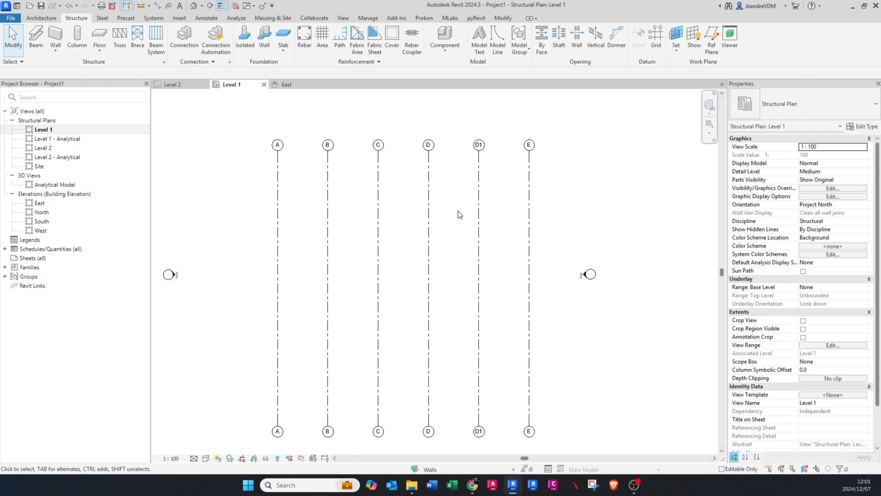
# Step: In the East elevation, extend the lower ends of grids 1 to 5 below Level 1, and check them in the Level 1 plan
pyautogui.doubleClick(43, 202)
pyautogui.click(535, 330)
pyautogui.moveTo(536, 327); pyautogui.dragTo(535, 410)
pyautogui.click(491, 277)
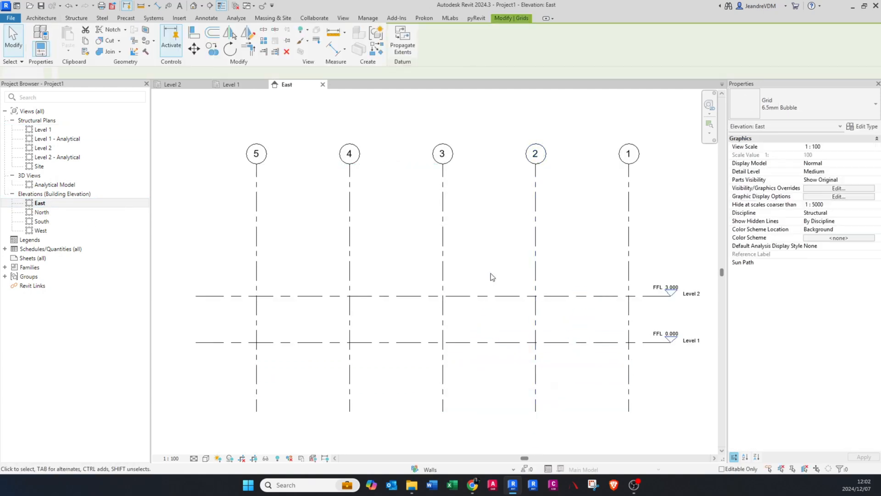
pyautogui.click(224, 85)
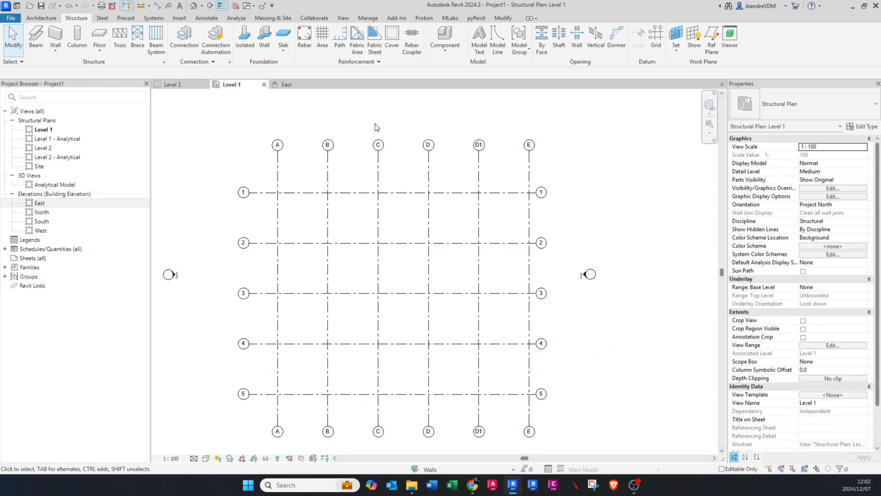
# Step: Return to the East elevation and examine the Level 1 head and its corresponding structural plan view
pyautogui.click(286, 85)
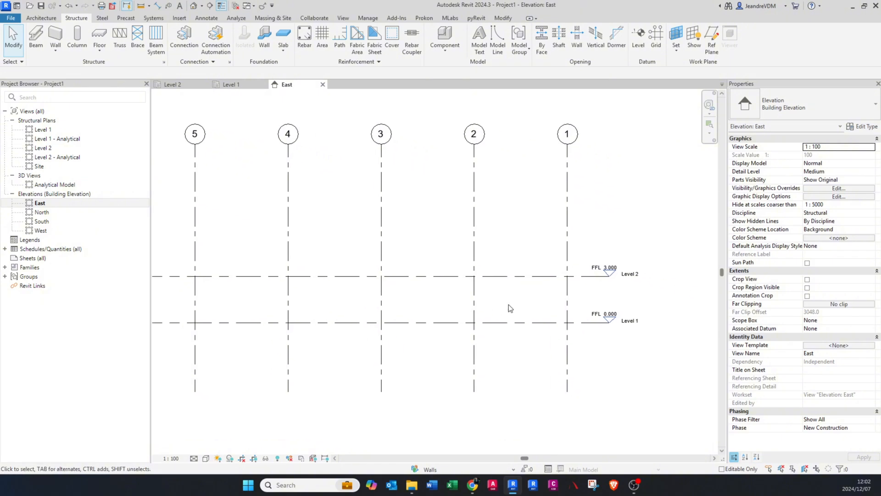
pyautogui.scroll(3, 639, 347)
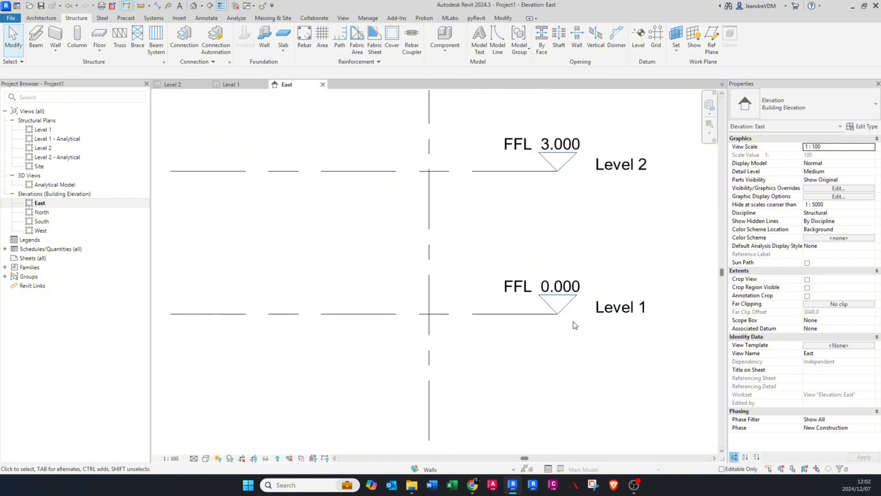
pyautogui.scroll(4, 517, 372)
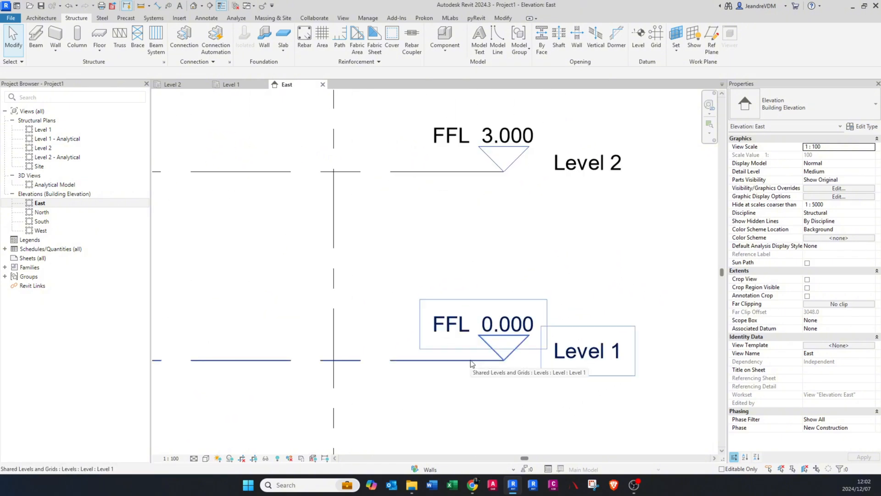
pyautogui.click(471, 362)
pyautogui.scroll(5, 517, 374)
pyautogui.click(514, 372)
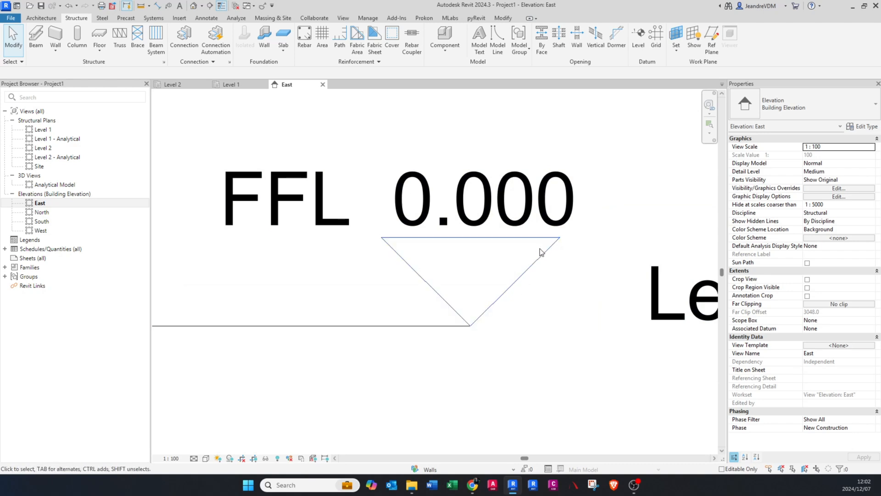
pyautogui.scroll(-2, 523, 356)
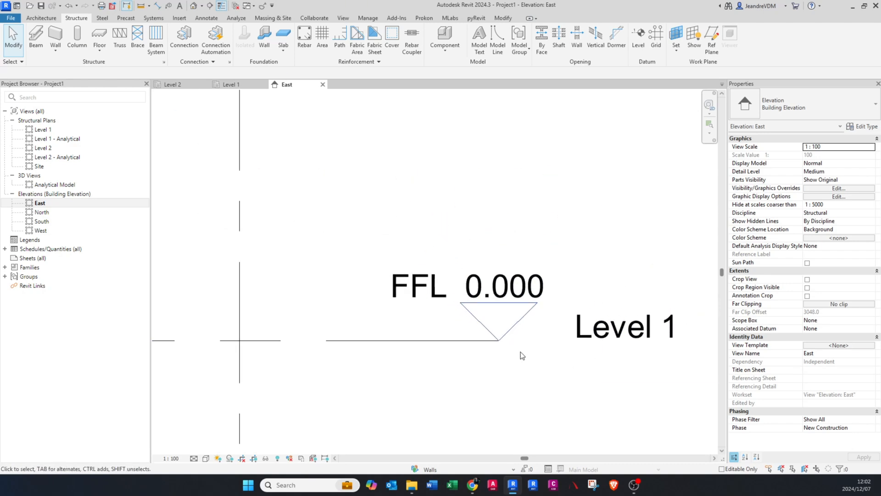
pyautogui.scroll(-4, 521, 354)
pyautogui.moveTo(370, 354); pyautogui.dragTo(468, 358, button='middle')
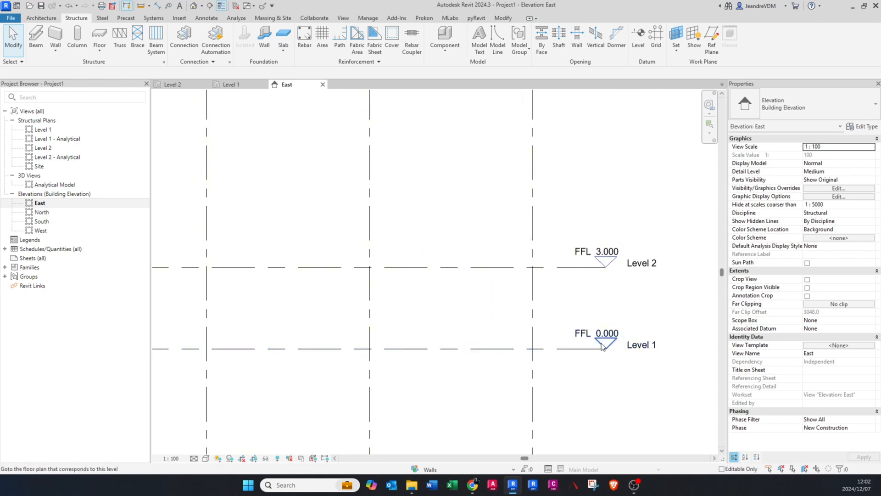
pyautogui.click(63, 130)
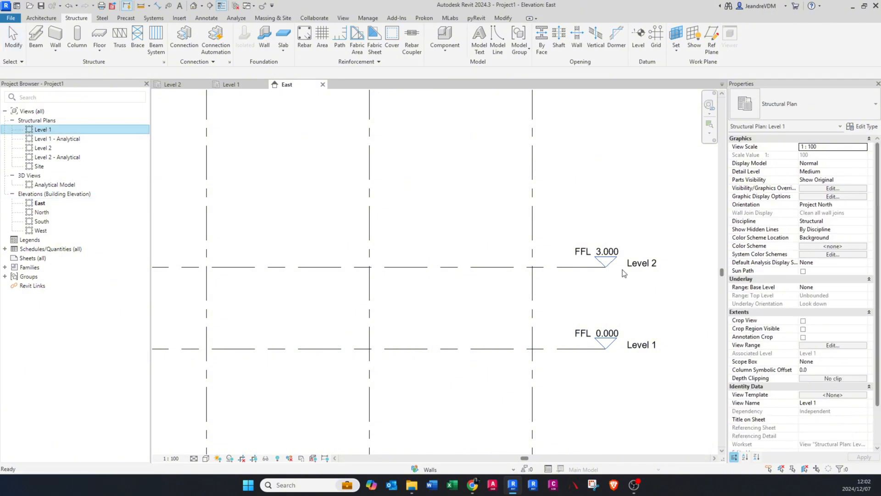
# Step: Copy the Level 2 line 3000 mm upward to create a third level in the East elevation
pyautogui.click(568, 268)
pyautogui.moveTo(567, 268); pyautogui.dragTo(564, 296, button='middle')
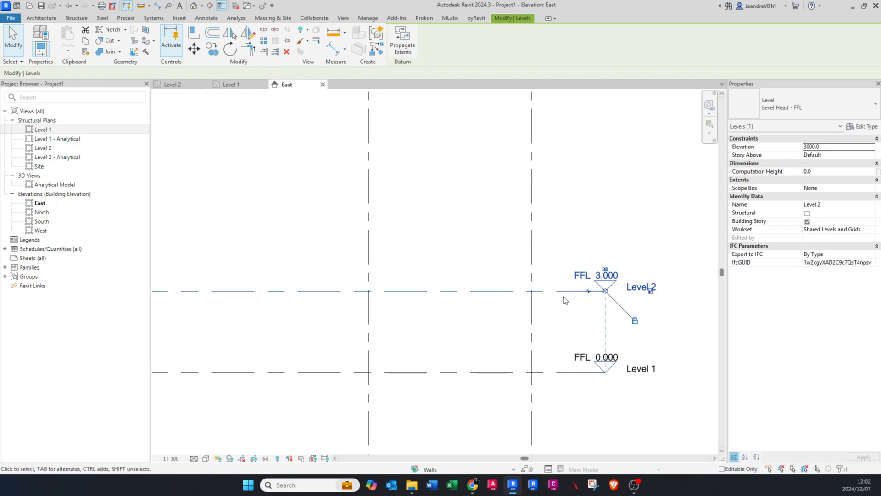
pyautogui.press('c')
pyautogui.press('o')
pyautogui.click(532, 291)
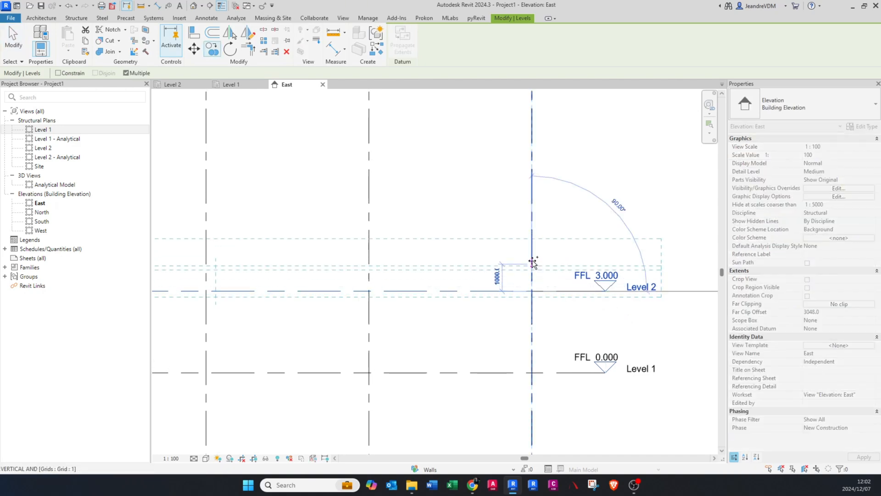
pyautogui.write('3000')
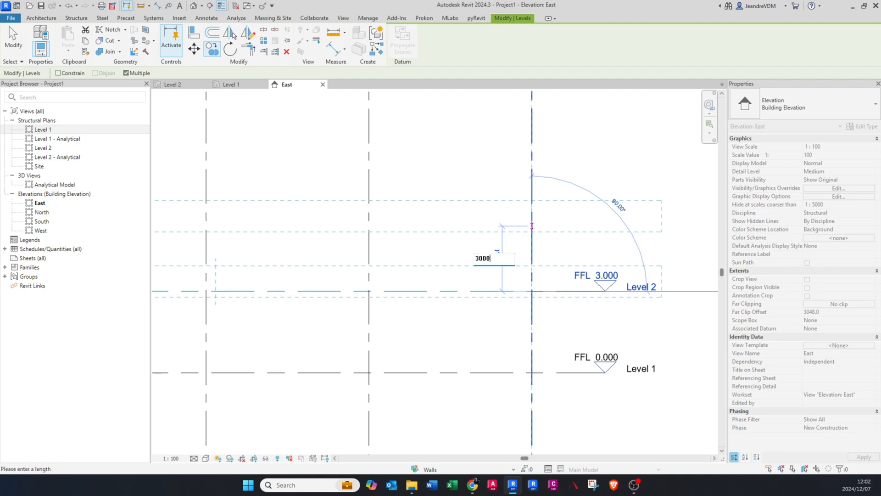
pyautogui.press('Return')
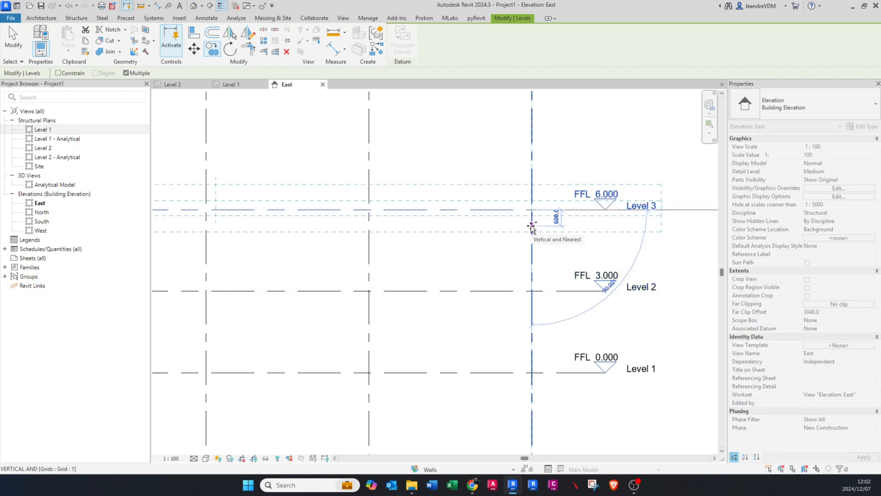
pyautogui.press('Escape')
pyautogui.press('Escape')
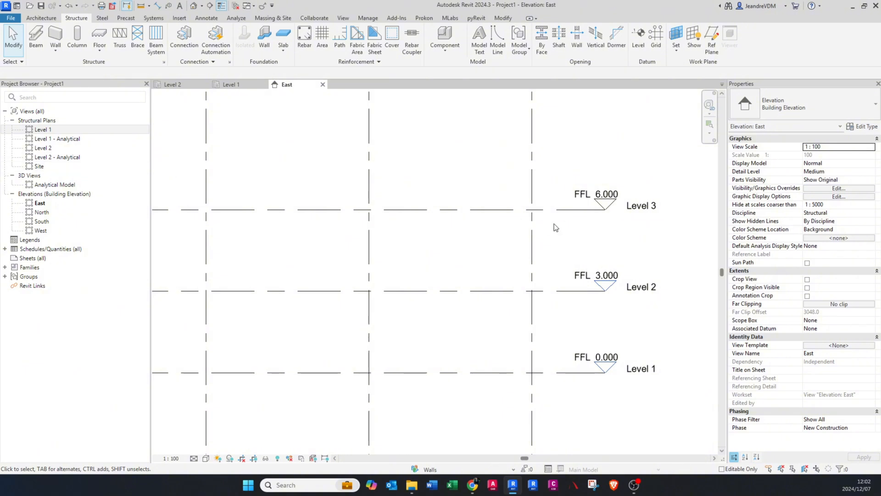
# Step: Inspect the Level 3 head and create a new structural plan view for Level 3
pyautogui.scroll(5, 641, 234)
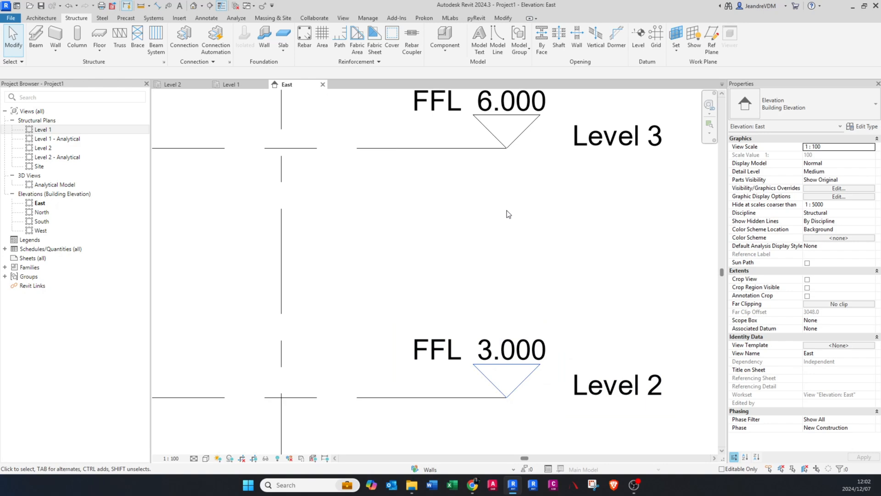
pyautogui.moveTo(506, 214); pyautogui.dragTo(505, 247, button='middle')
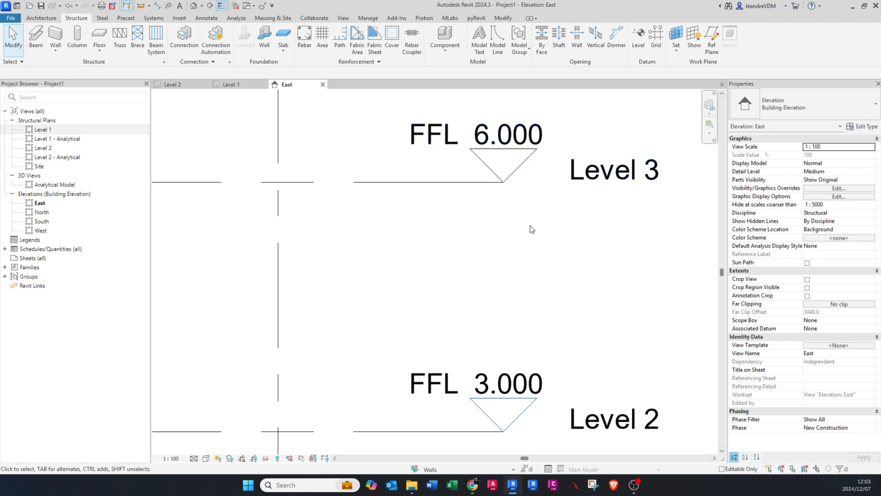
pyautogui.scroll(-3, 531, 225)
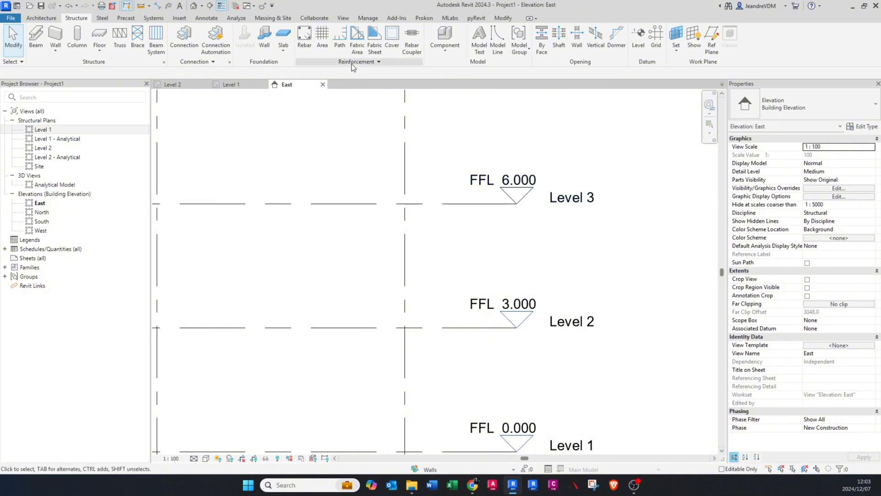
pyautogui.click(343, 18)
pyautogui.click(385, 50)
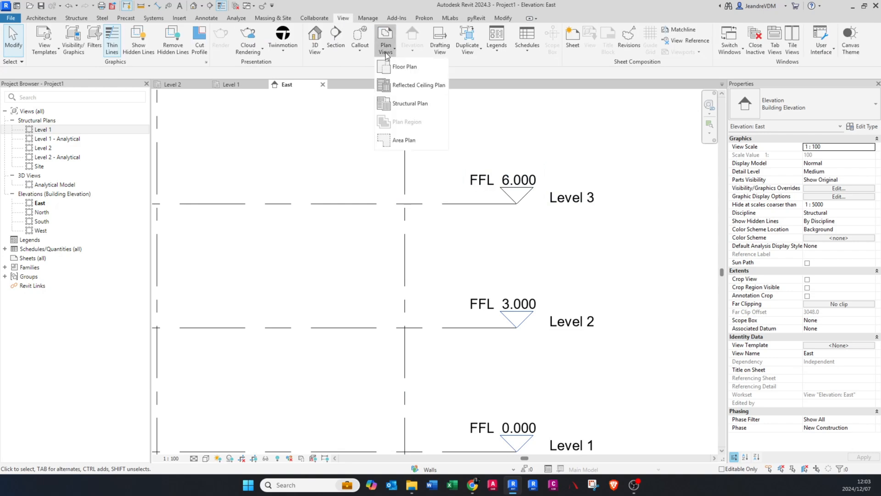
pyautogui.click(406, 104)
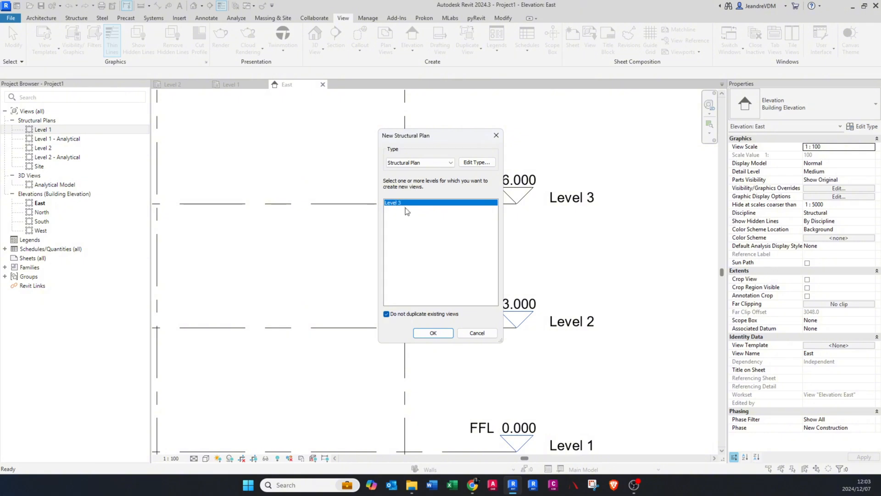
pyautogui.click(433, 333)
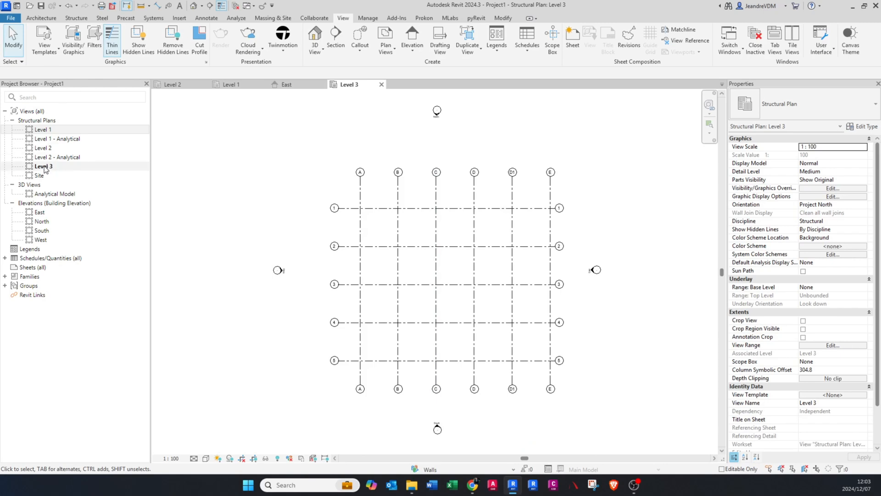
# Step: Return to the East elevation and start the Level tool for placing a level above Level 3
pyautogui.click(299, 85)
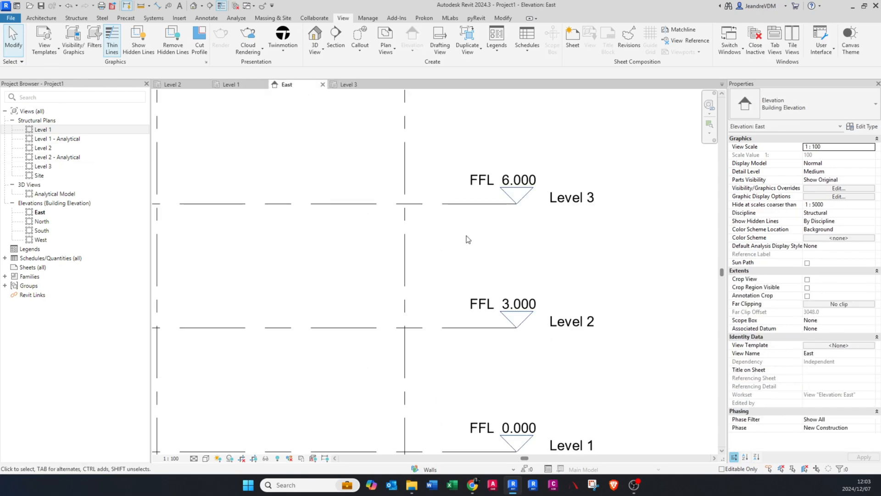
pyautogui.moveTo(448, 210); pyautogui.dragTo(486, 234, button='middle')
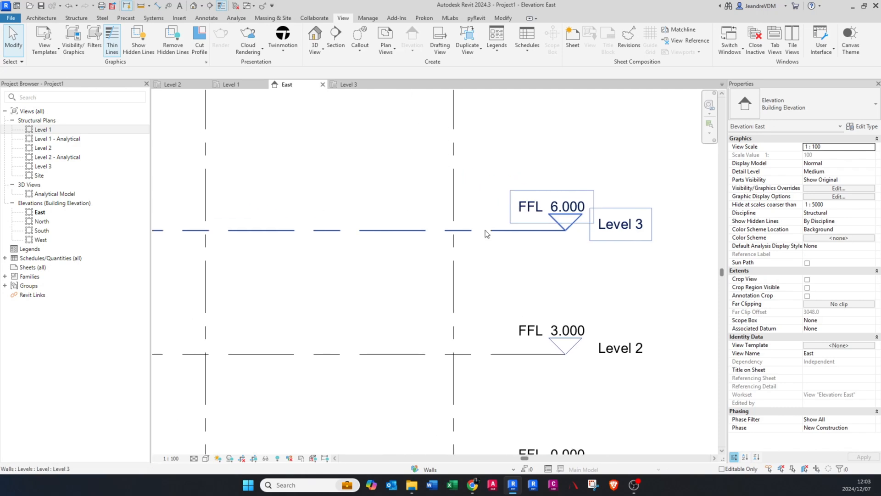
pyautogui.click(79, 19)
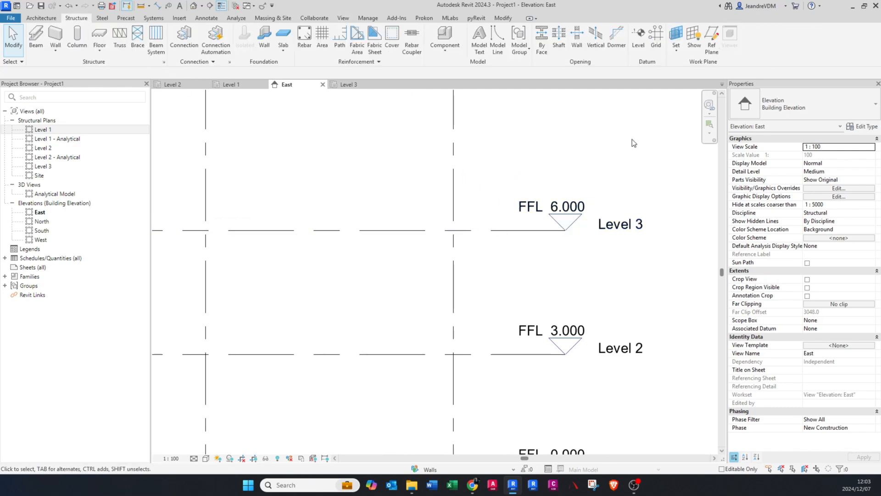
pyautogui.click(638, 37)
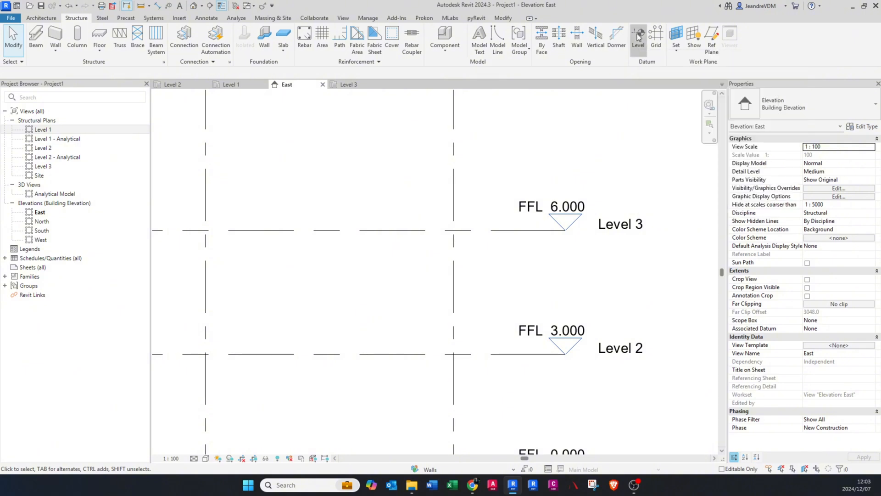
pyautogui.scroll(-3, 645, 154)
pyautogui.moveTo(574, 163); pyautogui.dragTo(617, 222, button='middle')
pyautogui.scroll(1, 620, 242)
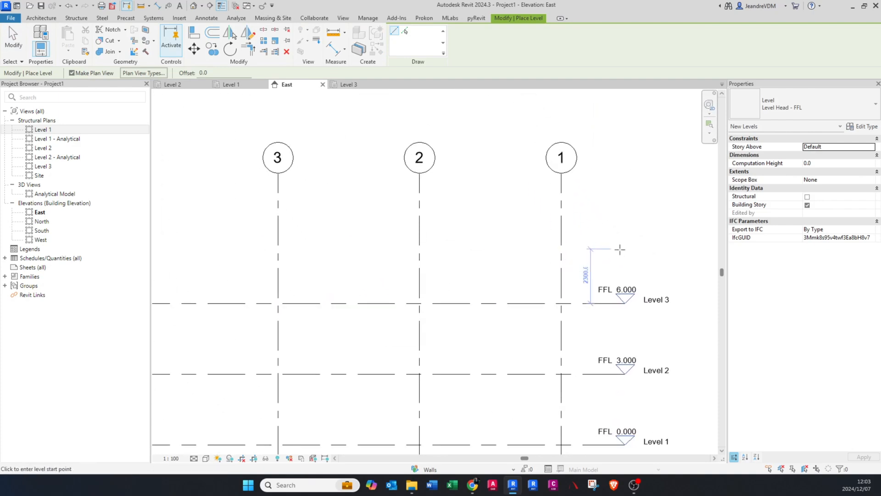
pyautogui.scroll(-1, 625, 240)
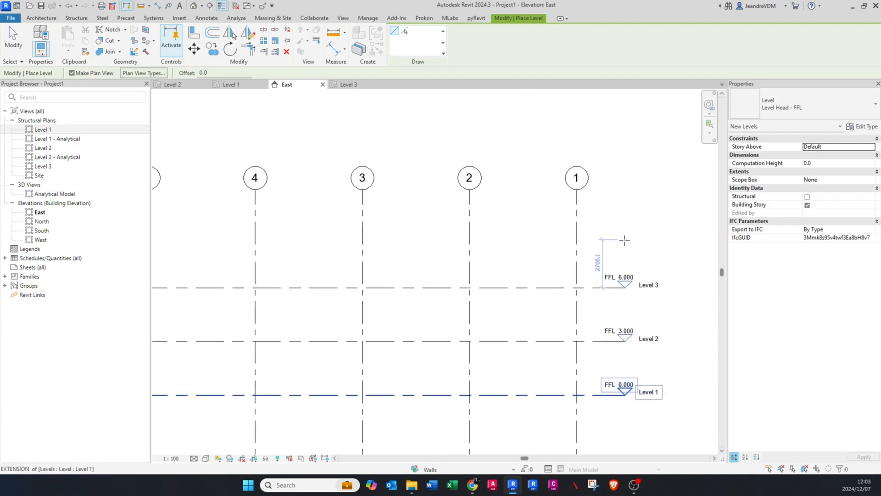
pyautogui.click(625, 241)
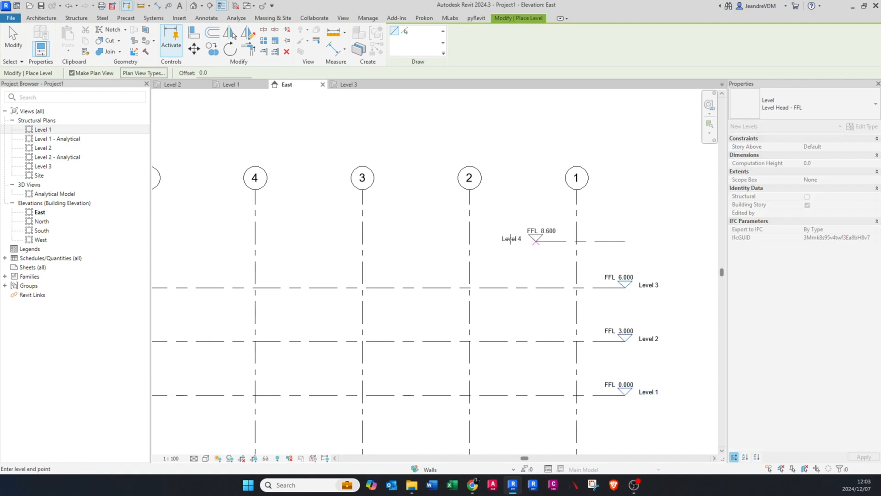
pyautogui.scroll(-2, 402, 237)
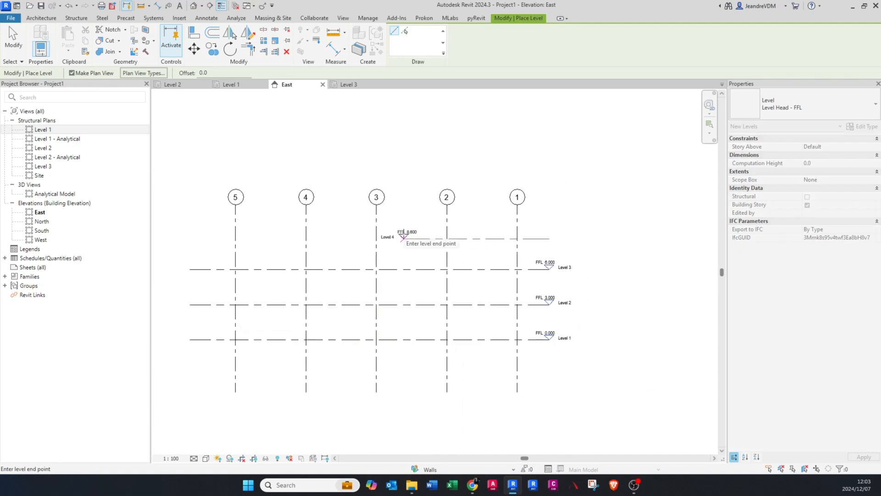
pyautogui.press('Escape')
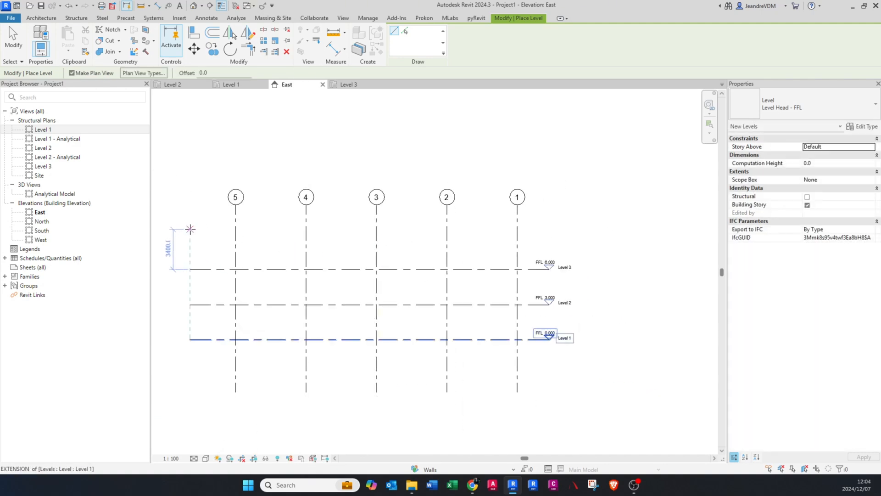
# Step: Draw a new level 3000 mm above Level 3, with both ends aligned to the ends of the levels below
pyautogui.click(191, 233)
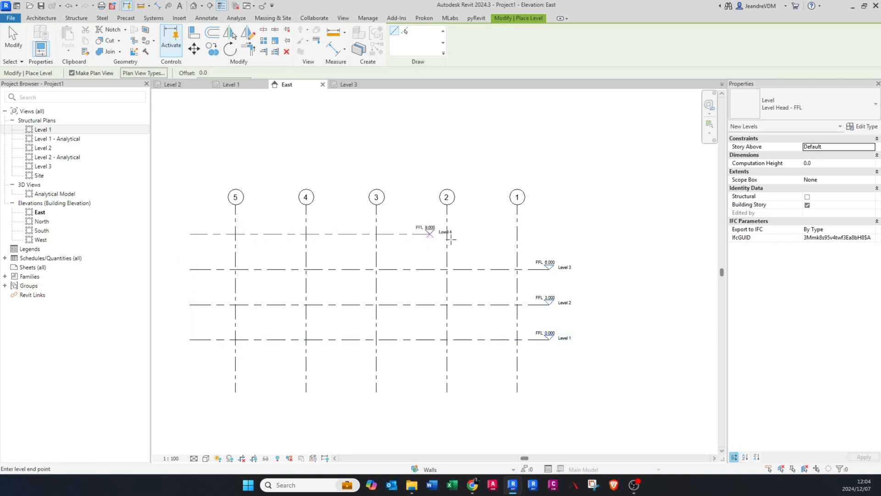
pyautogui.click(548, 234)
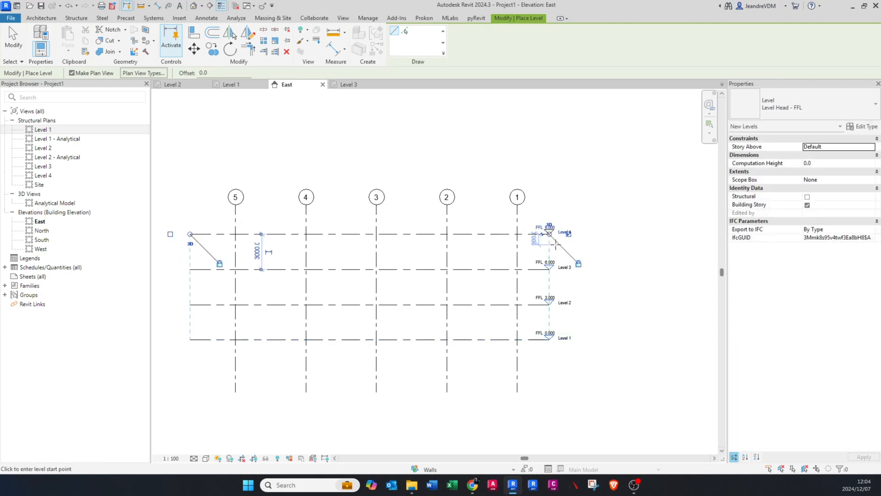
pyautogui.scroll(5, 547, 235)
pyautogui.press('Escape')
pyautogui.press('Escape')
pyautogui.scroll(3, 540, 232)
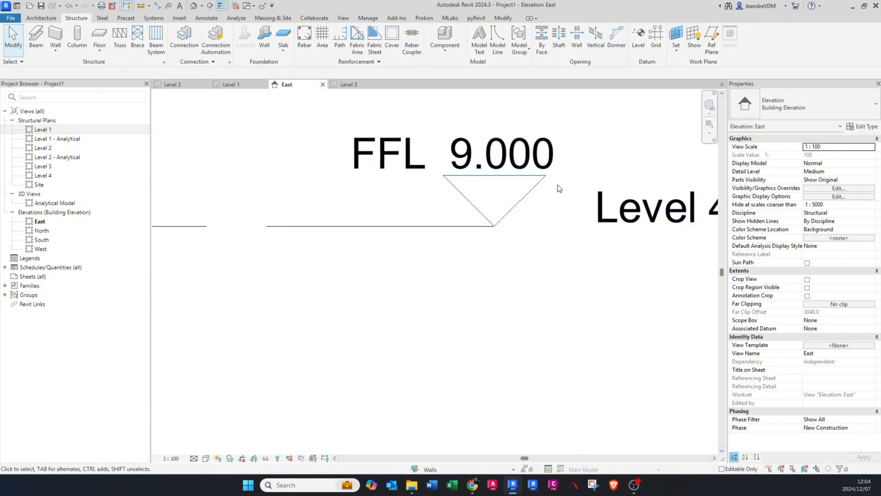
# Step: Check the Level 4 structural plan's entry and properties, and review all the levels in the East elevation
pyautogui.click(50, 176)
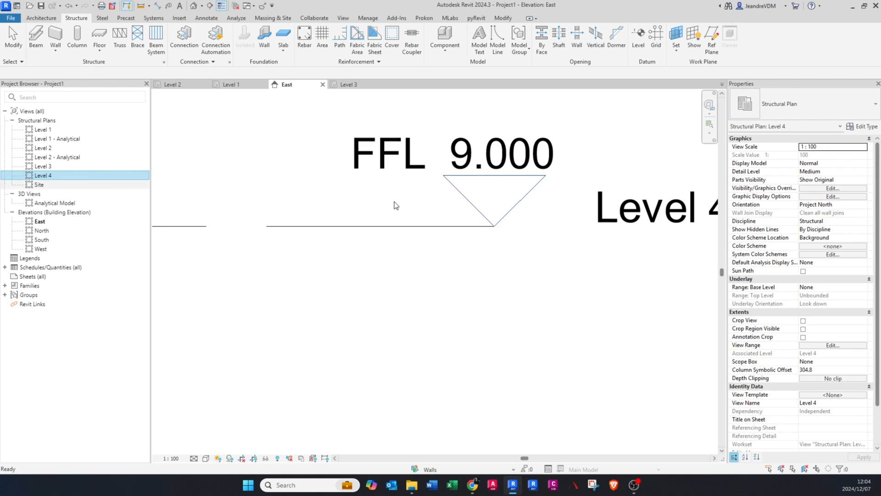
pyautogui.scroll(-6, 496, 216)
pyautogui.moveTo(430, 203); pyautogui.dragTo(483, 232, button='middle')
pyautogui.scroll(2, 473, 257)
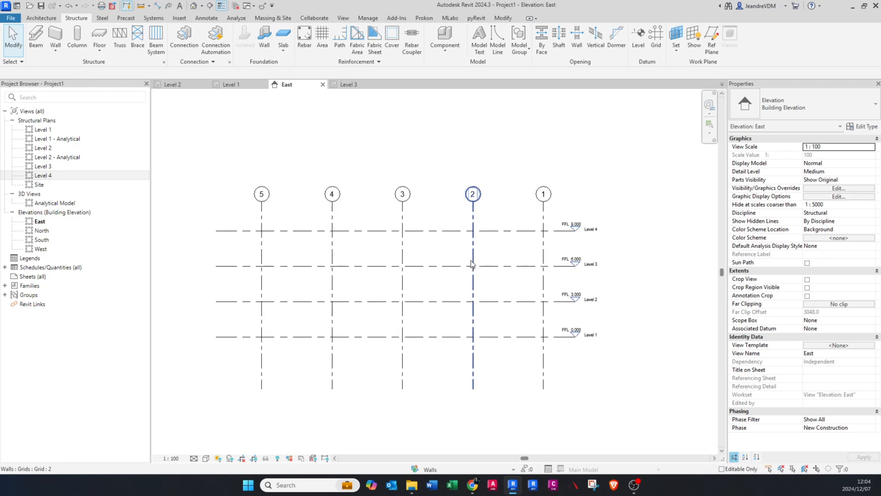
# Step: Draw a new level about 2100 mm below Level 1, with both ends aligned to the ends of the levels above
pyautogui.scroll(4, 538, 345)
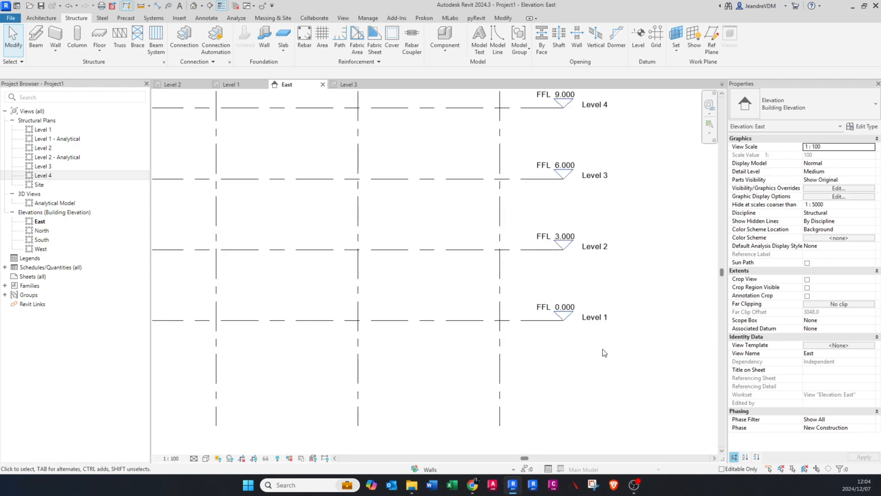
pyautogui.scroll(3, 601, 327)
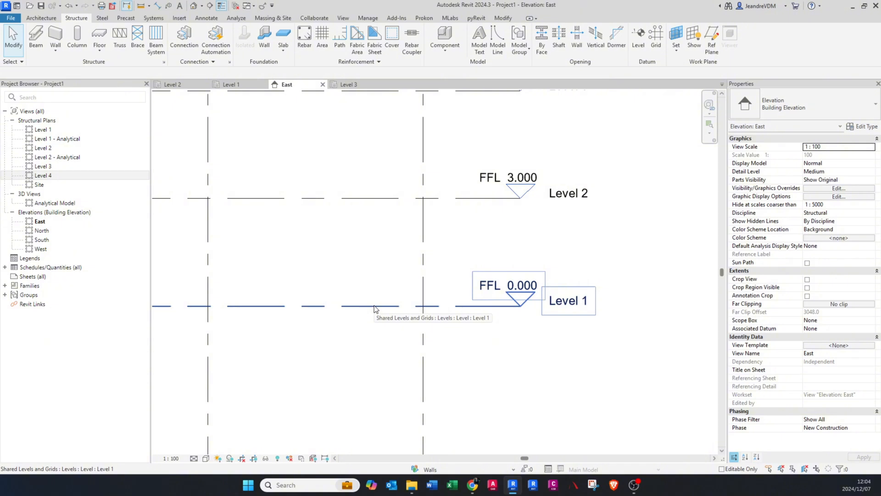
pyautogui.click(374, 306)
pyautogui.scroll(-5, 505, 289)
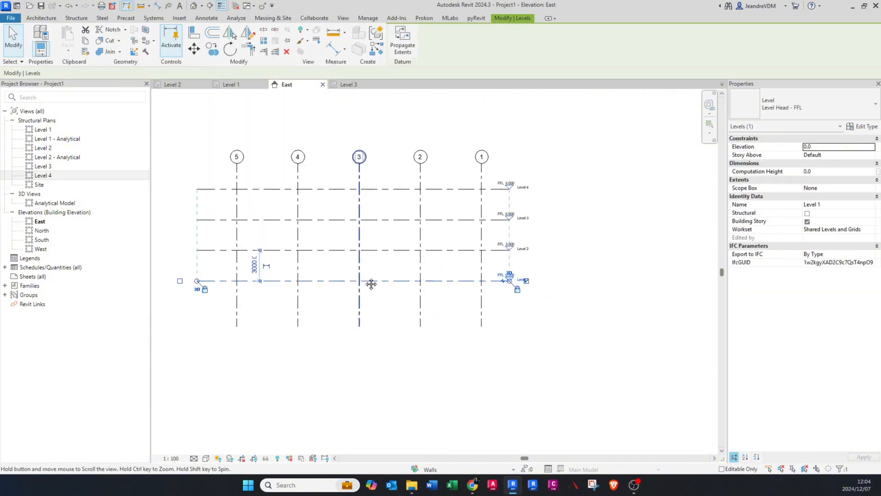
pyautogui.scroll(2, 406, 295)
pyautogui.press('Escape')
pyautogui.press('l')
pyautogui.press('l')
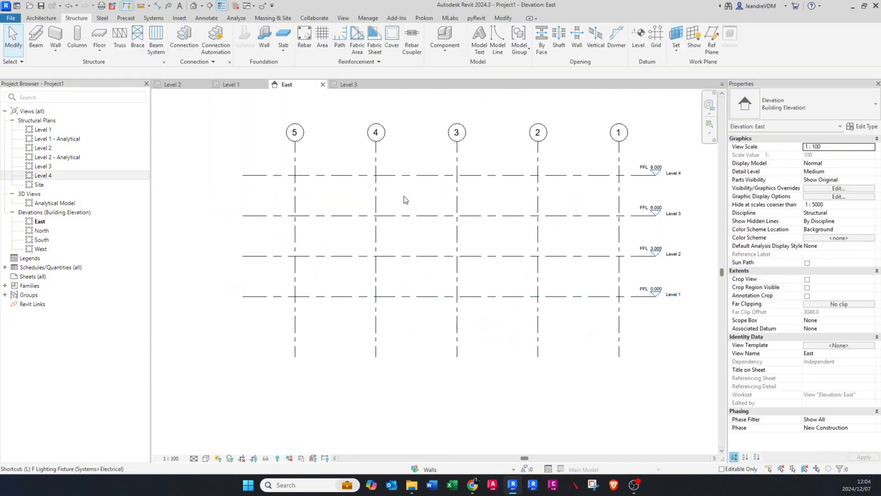
pyautogui.click(242, 325)
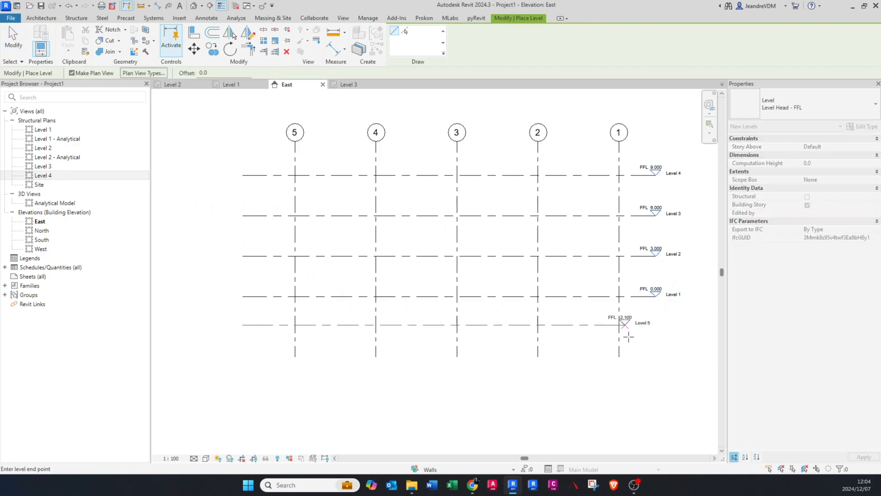
pyautogui.click(656, 326)
pyautogui.press('Escape')
pyautogui.press('Escape')
# Step: Rename the new lowest level as FOUNDATION LEVEL and check its matching structural plan's entry
pyautogui.scroll(4, 618, 316)
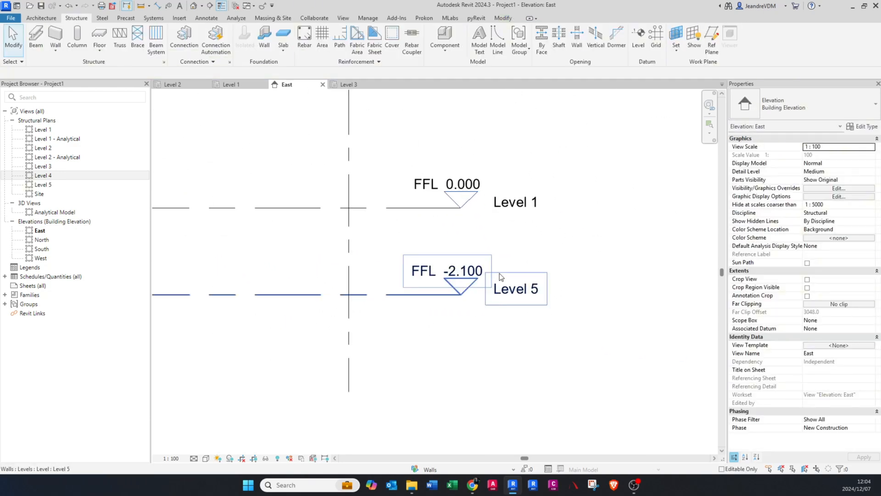
pyautogui.click(516, 293)
pyautogui.click(516, 293)
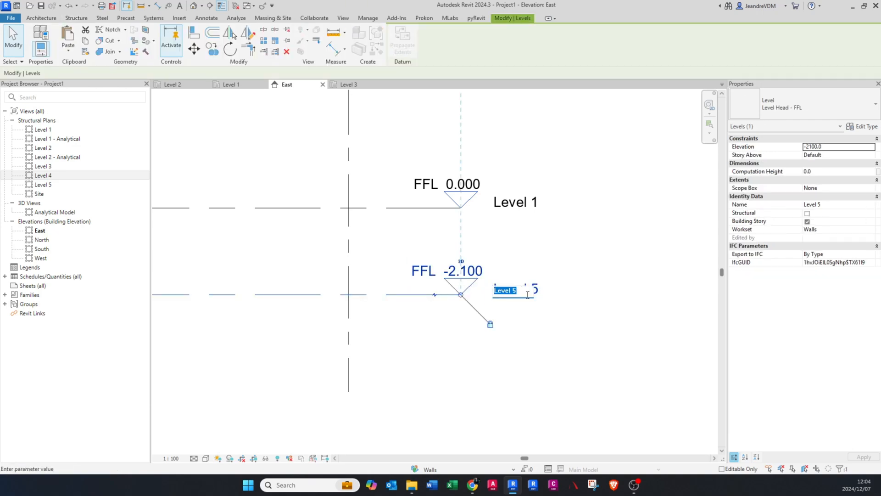
pyautogui.write('FOUNDATION')
pyautogui.write(' LEVEL')
pyautogui.press('Return')
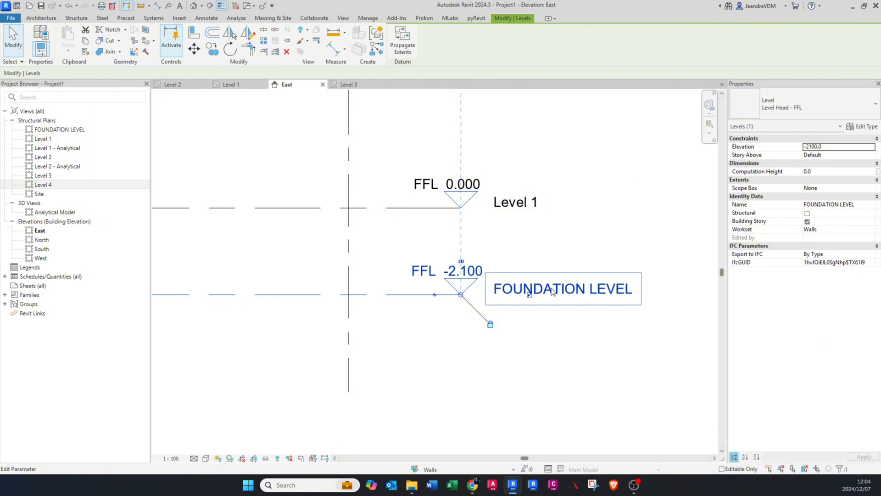
pyautogui.click(574, 307)
pyautogui.click(44, 132)
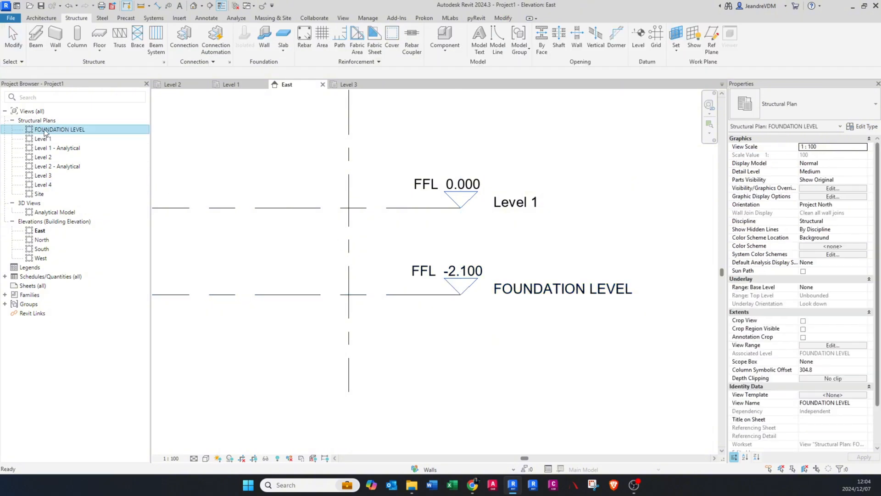
pyautogui.scroll(-5, 565, 357)
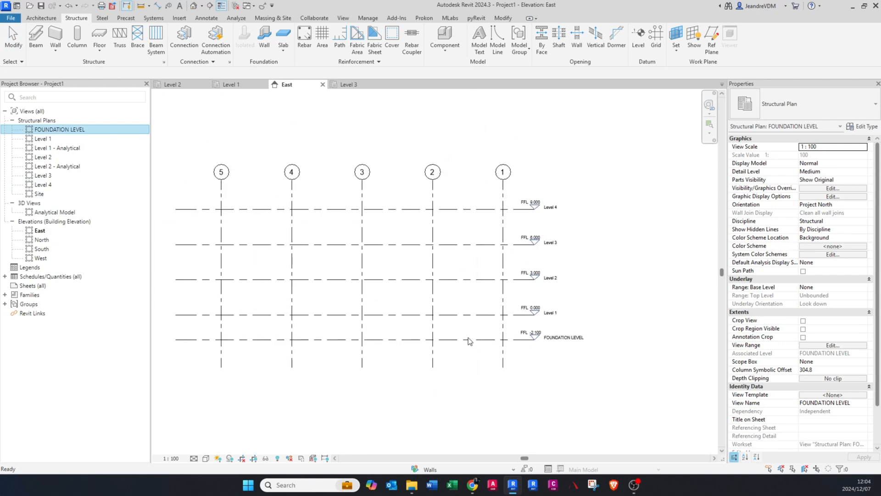
pyautogui.click(469, 341)
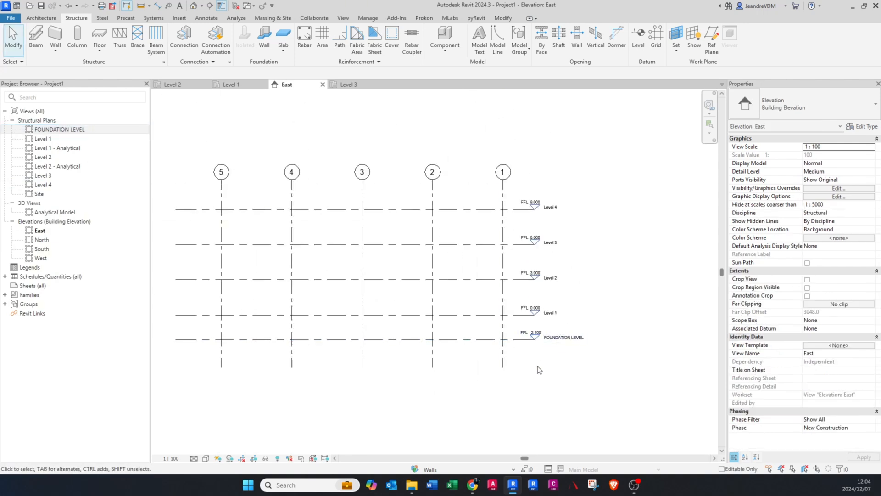
# Step: Add the prefix "-01 - " to the foundation level's name so that it reads "-01 - FOUNDATION LEVEL"
pyautogui.scroll(1, 540, 370)
pyautogui.scroll(4, 560, 336)
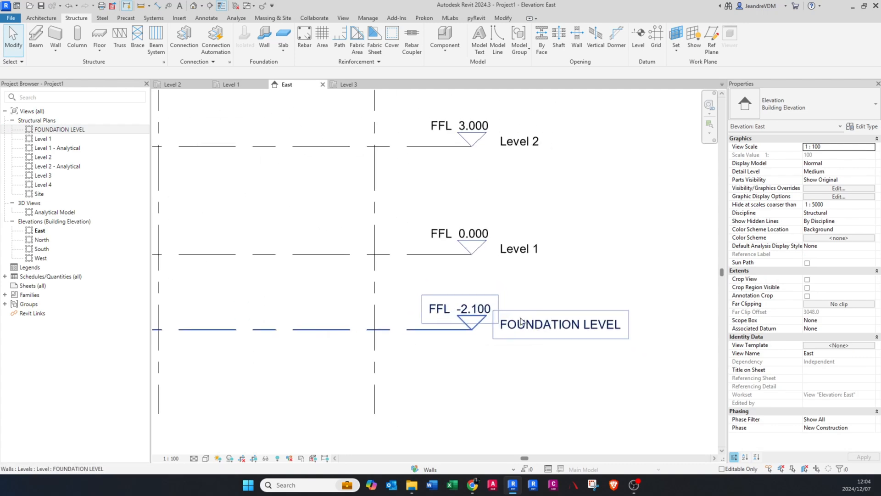
pyautogui.scroll(1, 524, 323)
pyautogui.click(503, 329)
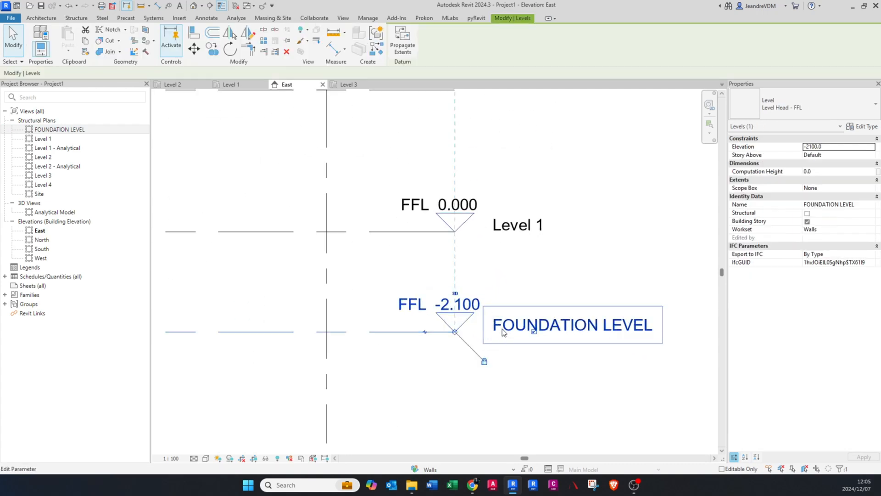
pyautogui.click(503, 329)
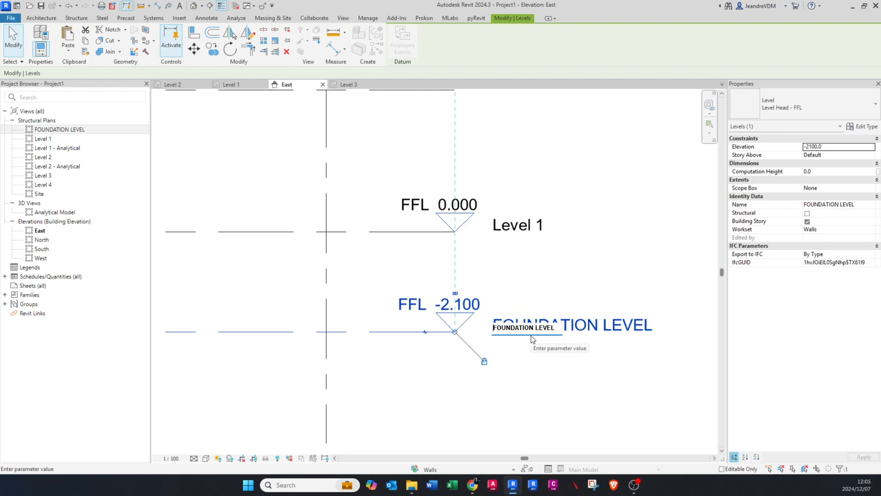
pyautogui.write('-01 ')
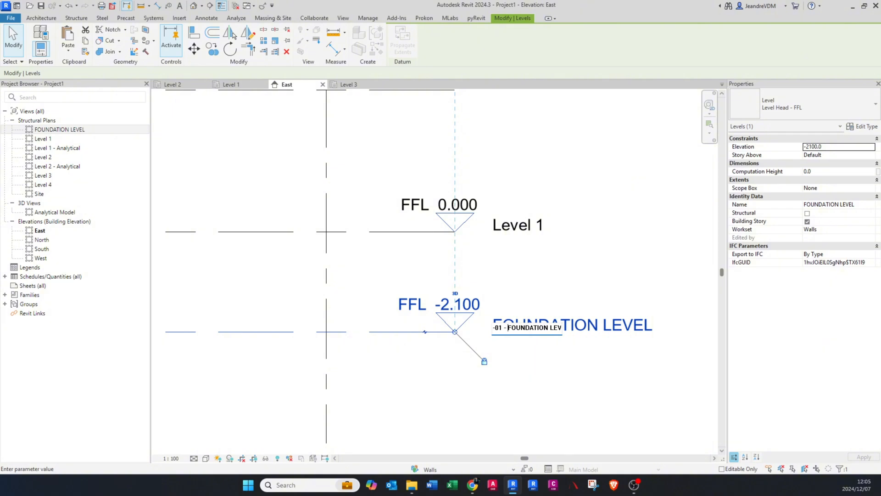
pyautogui.write('-')
pyautogui.press('Return')
pyautogui.press('Escape')
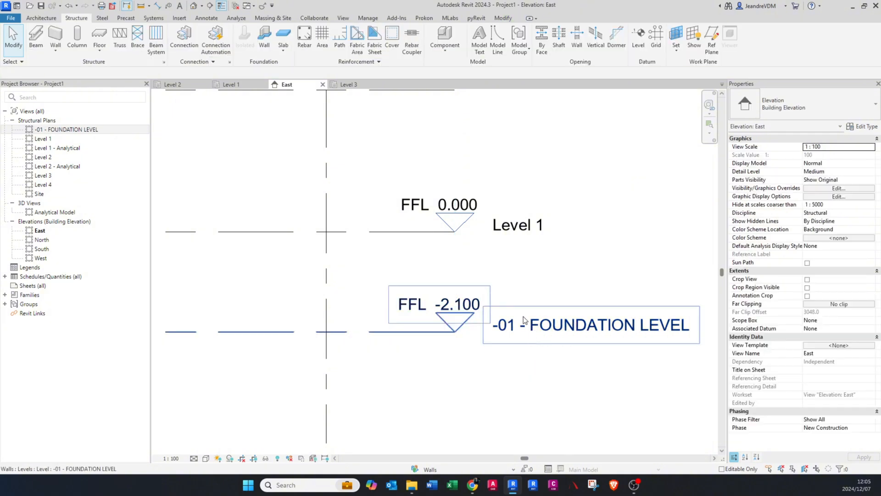
# Step: Rename Level 1 as SURFACE BED in the East elevation
pyautogui.click(513, 229)
pyautogui.press('Escape')
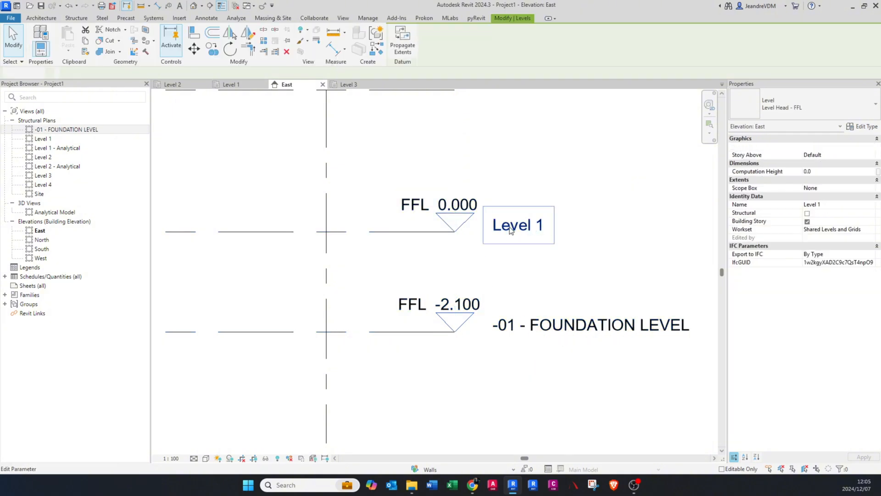
pyautogui.scroll(-2, 511, 229)
pyautogui.click(511, 229)
pyautogui.click(510, 229)
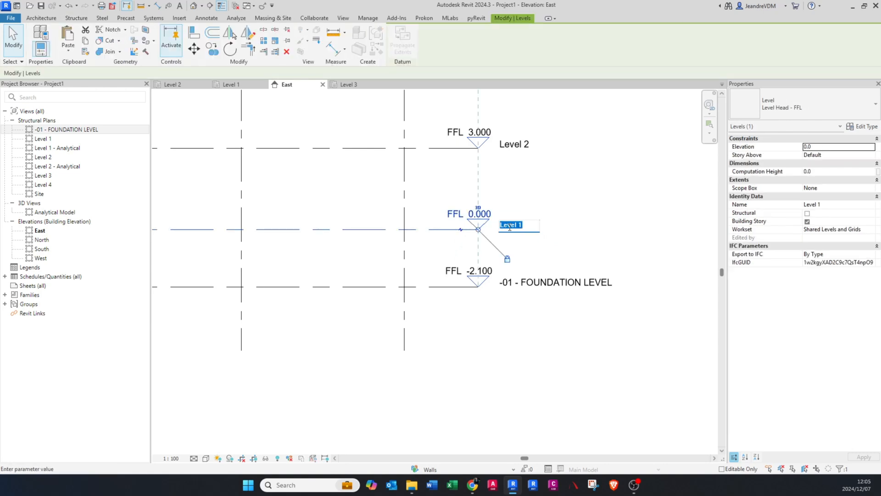
pyautogui.write('S')
pyautogui.write('URFACE BED')
pyautogui.press('Return')
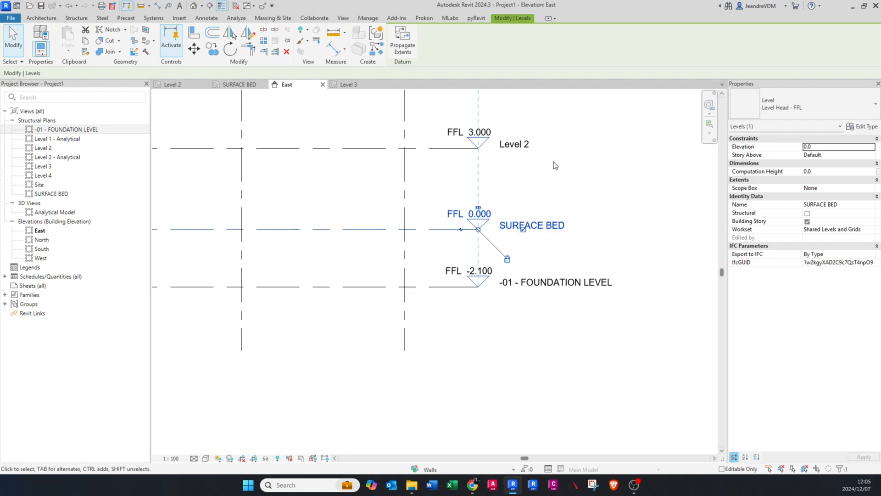
# Step: Rename Level 2 as MEZZANINE SLAB in the East elevation
pyautogui.moveTo(521, 145); pyautogui.dragTo(531, 241, button='middle')
pyautogui.click(531, 241)
pyautogui.click(530, 240)
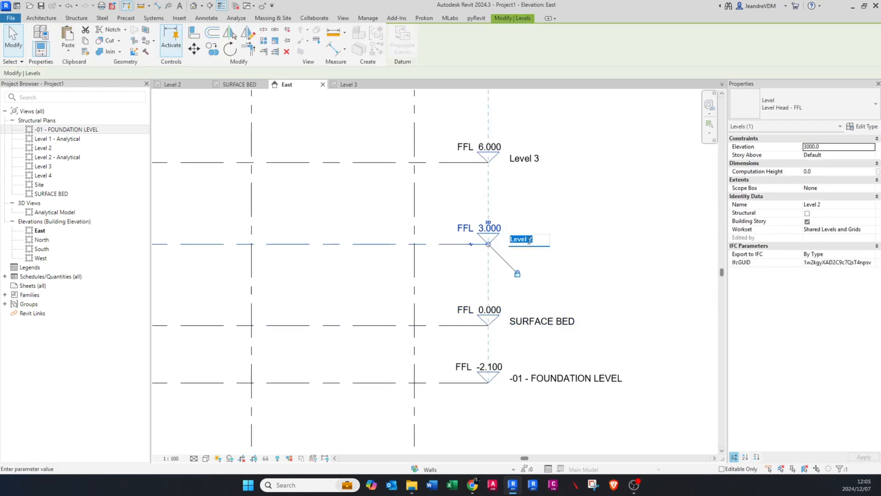
pyautogui.write('ME')
pyautogui.write('ZZANINE S')
pyautogui.write('LAB')
pyautogui.press('Return')
pyautogui.press('Escape')
# Step: Rename Level 3 as ROOF in the East elevation
pyautogui.click(526, 158)
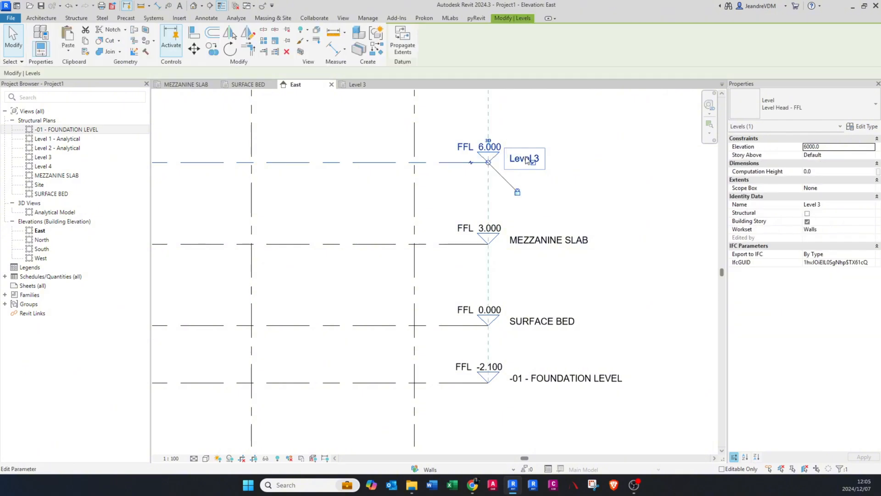
pyautogui.click(527, 157)
pyautogui.write('R')
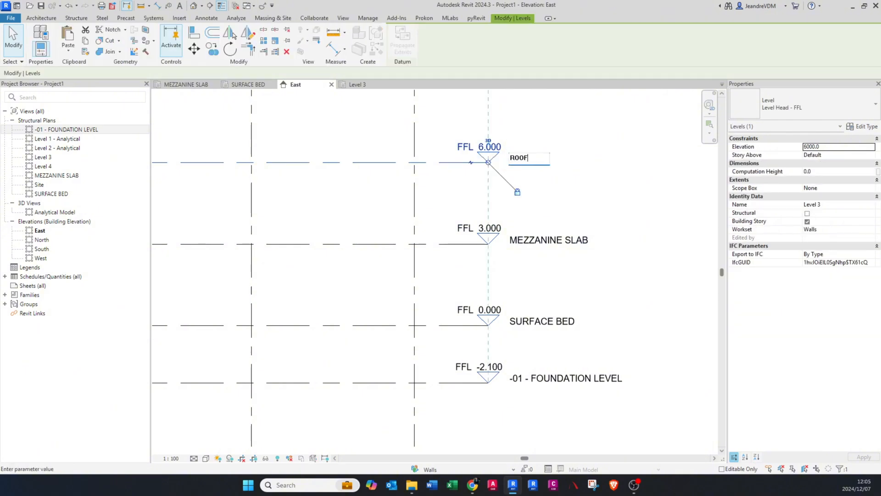
pyautogui.write('OOF')
pyautogui.press('Return')
pyautogui.press('Escape')
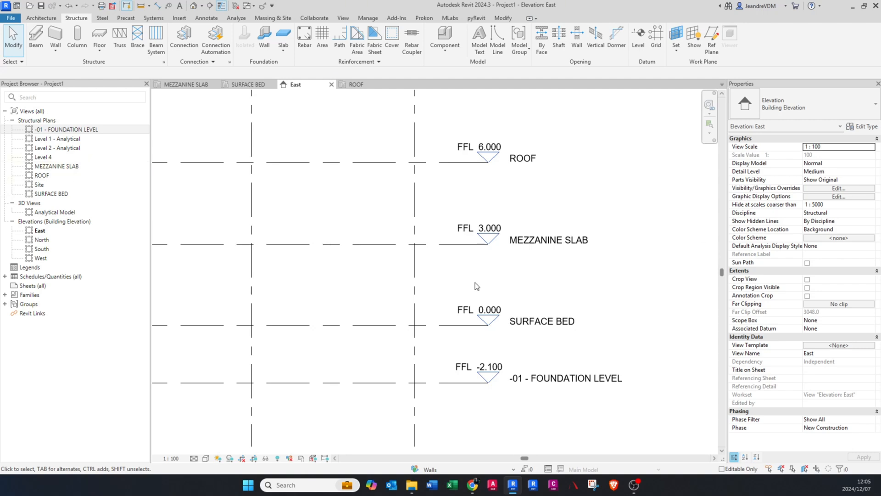
# Step: Add a number prefix to the surface bed level's name so that it reads "00 - SURFACE BED"
pyautogui.moveTo(475, 283); pyautogui.dragTo(496, 269, button='middle')
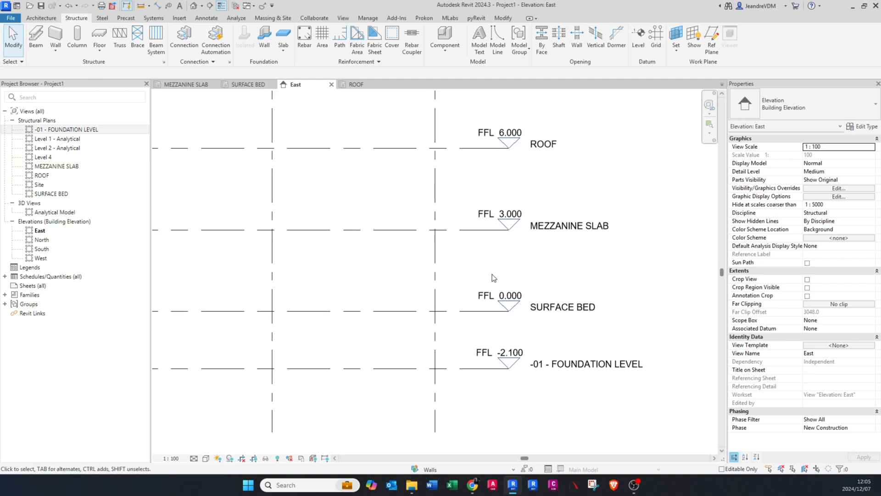
pyautogui.click(468, 315)
pyautogui.scroll(2, 528, 328)
pyautogui.doubleClick(532, 298)
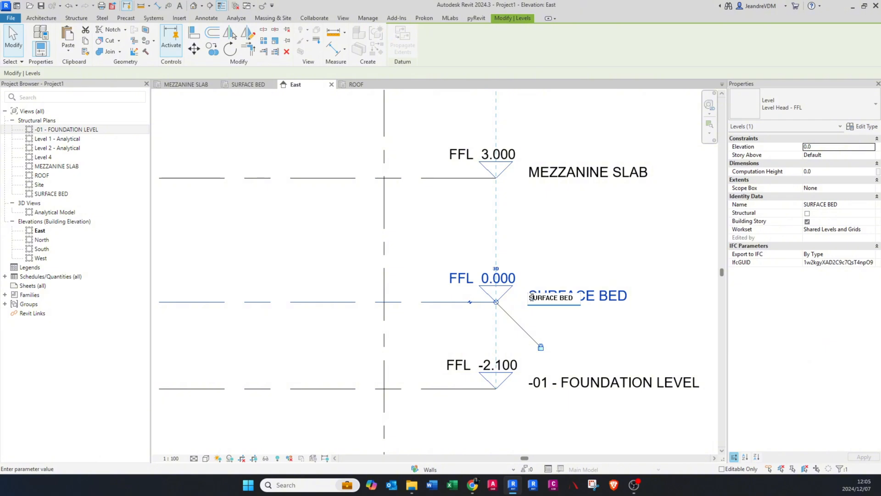
pyautogui.write('00 -')
pyautogui.press('Return')
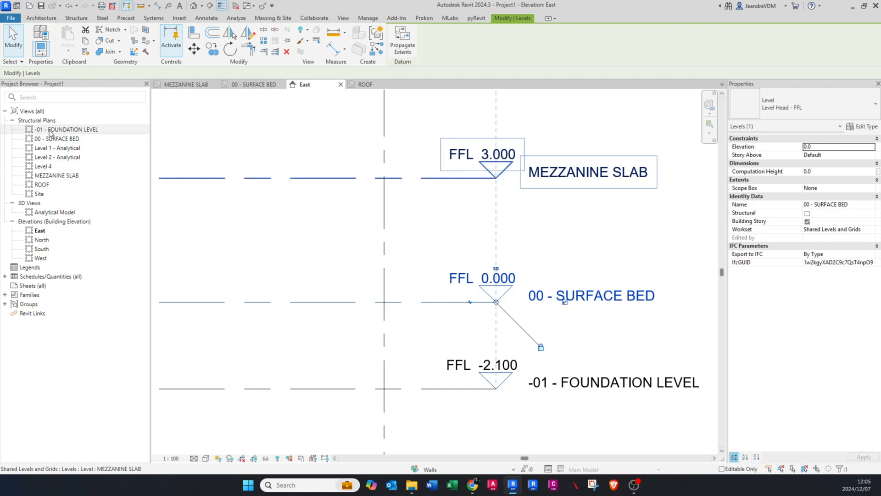
# Step: Add a number prefix to the mezzanine slab level's name so that it reads "01 - MEZZANINE SLAB"
pyautogui.click(539, 181)
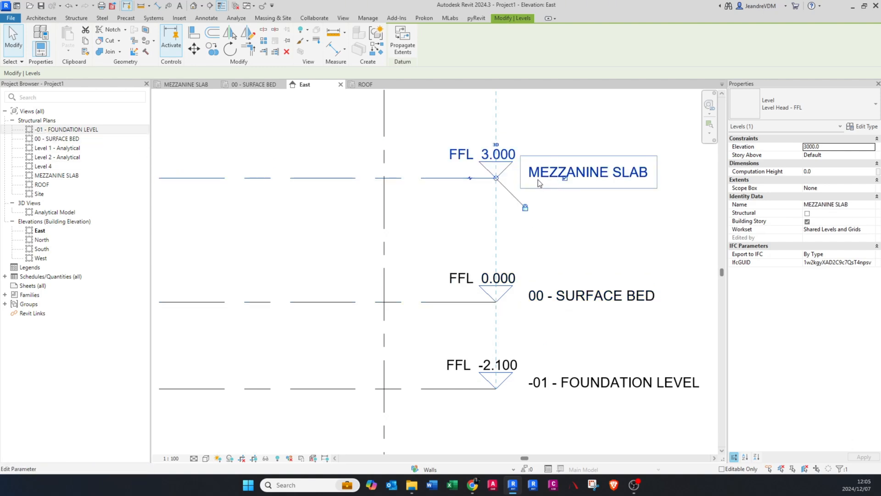
pyautogui.click(540, 178)
pyautogui.press('Home')
pyautogui.write('01 -')
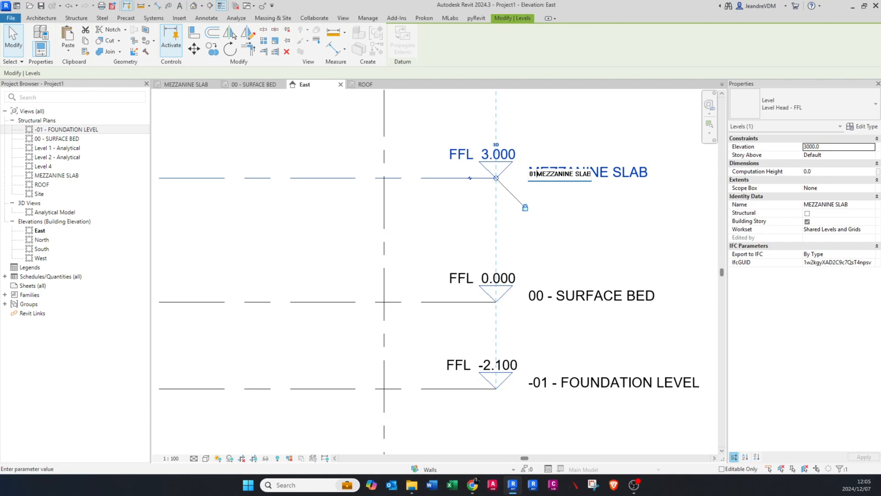
pyautogui.press('Return')
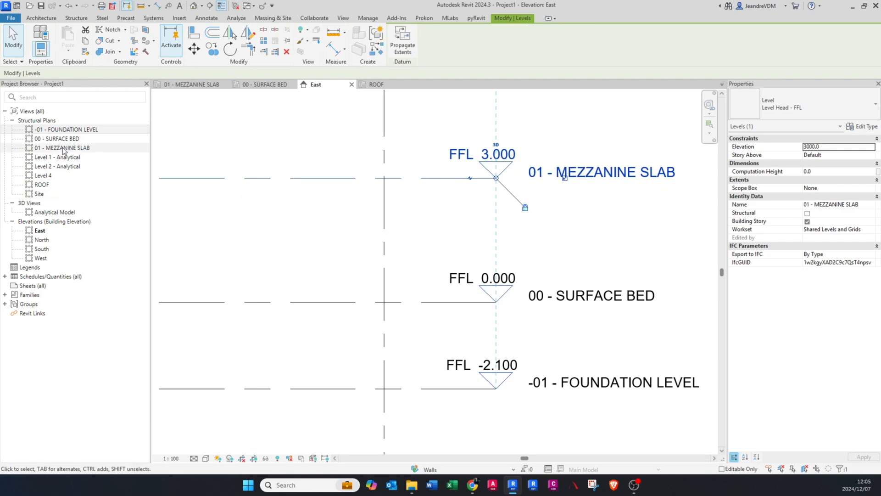
# Step: Add a number prefix to the roof level's name so that it reads "02 - ROOF"
pyautogui.scroll(-3, 566, 197)
pyautogui.moveTo(574, 168); pyautogui.dragTo(556, 285, button='middle')
pyautogui.scroll(3, 539, 232)
pyautogui.press('Escape')
pyautogui.click(530, 206)
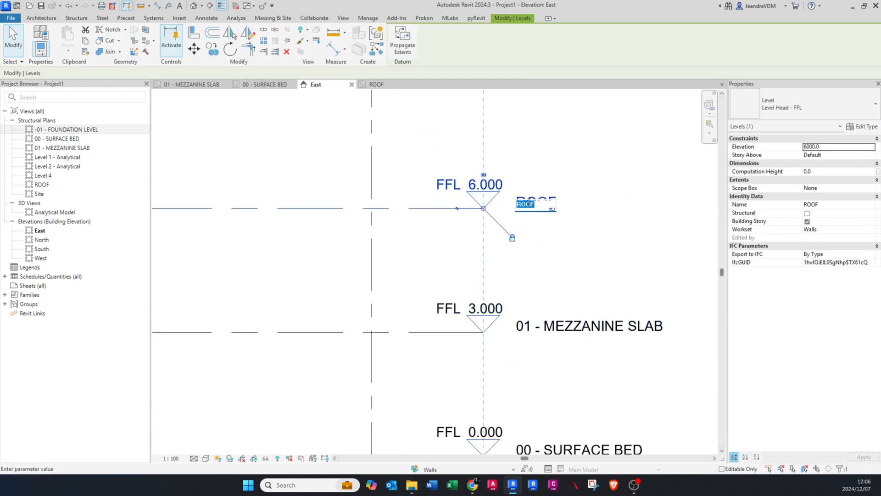
pyautogui.click(531, 206)
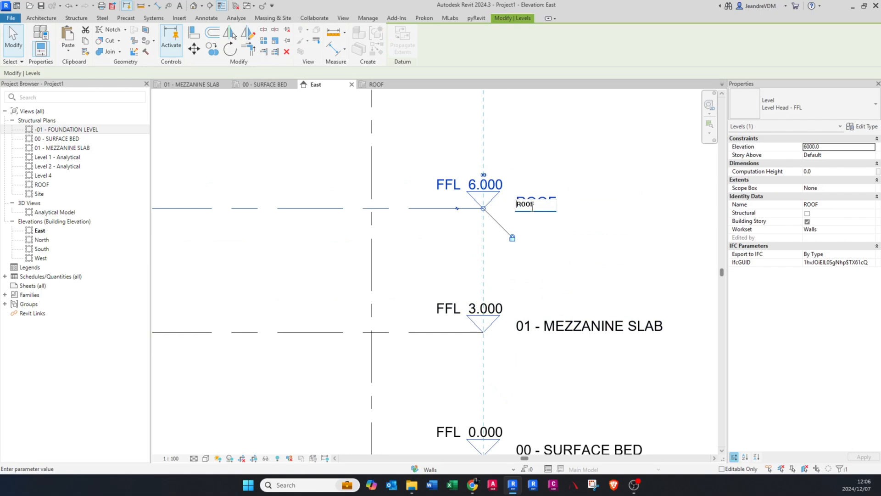
pyautogui.press('Home')
pyautogui.write('02 -')
pyautogui.press('Return')
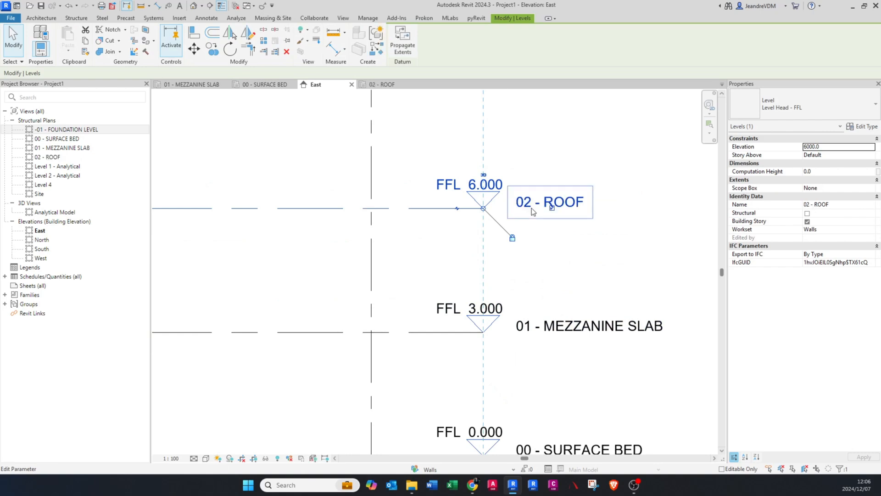
pyautogui.press('Escape')
# Step: Rename Level 4, the highest level, as "03 - ROOF ABOVE"
pyautogui.scroll(-2, 497, 310)
pyautogui.scroll(2, 496, 239)
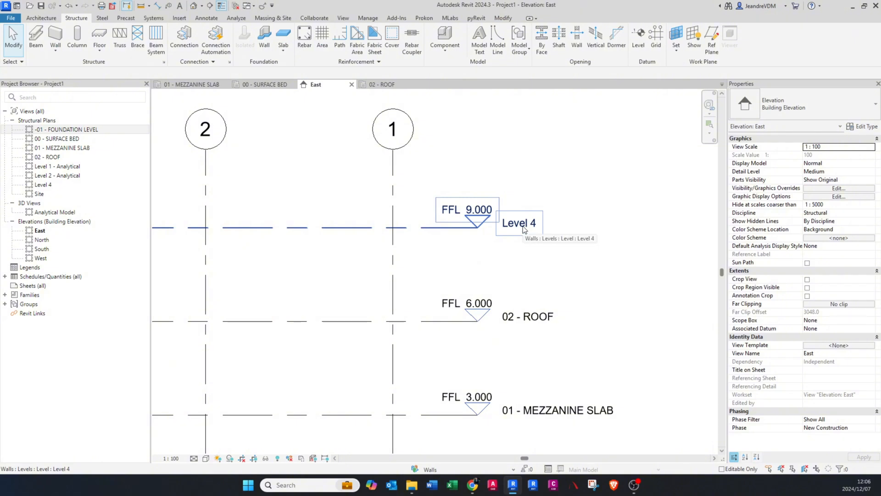
pyautogui.click(523, 225)
pyautogui.click(519, 223)
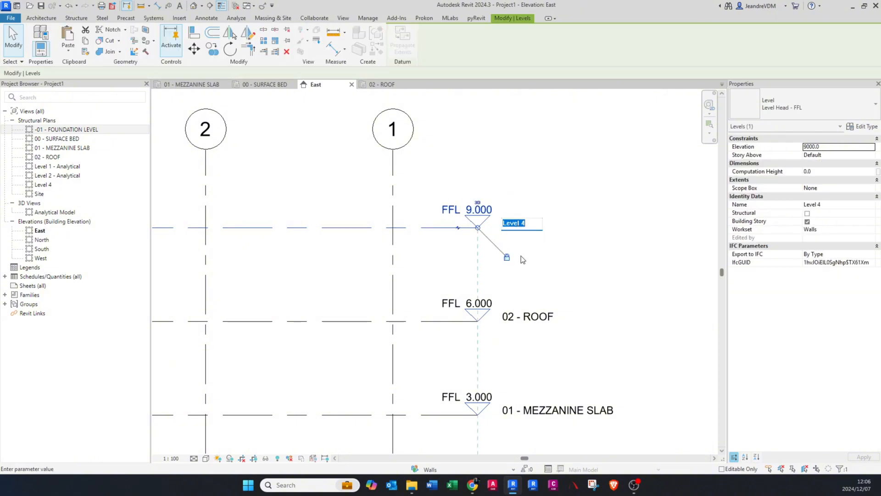
pyautogui.write('ROOF ABOVE')
pyautogui.press('Home')
pyautogui.write('03 -')
pyautogui.press('Return')
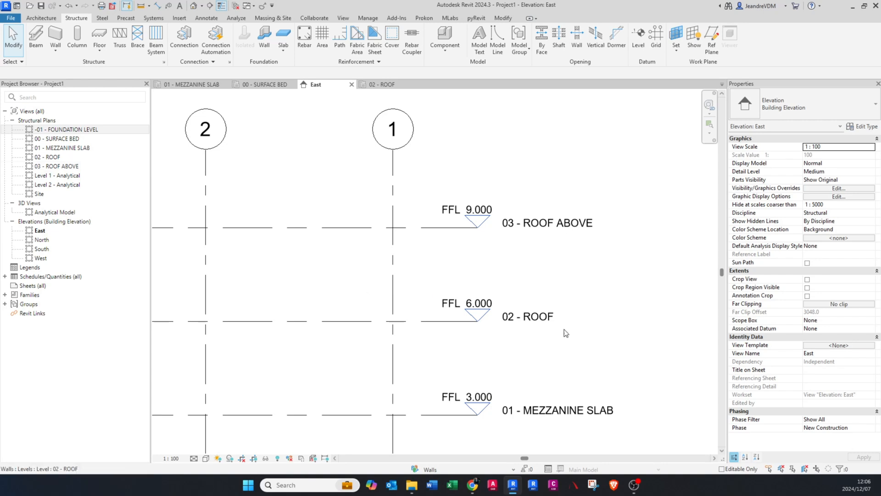
pyautogui.middleClick(588, 337)
pyautogui.middleClick(588, 337)
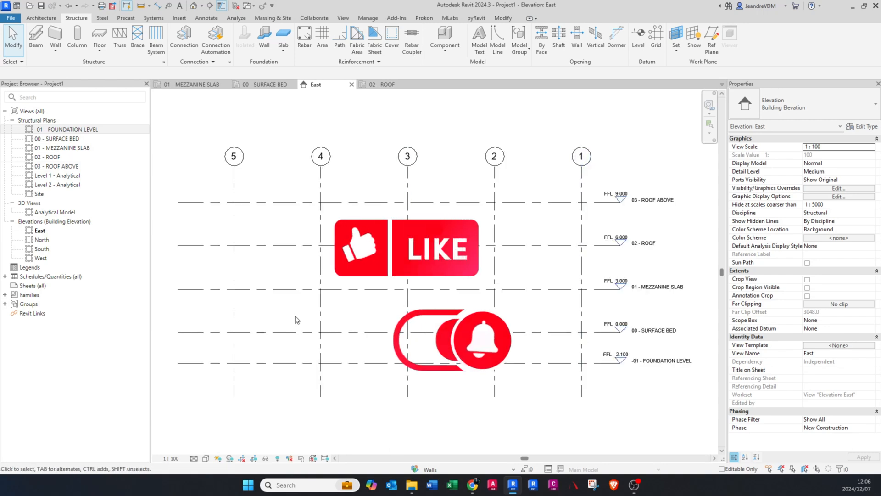